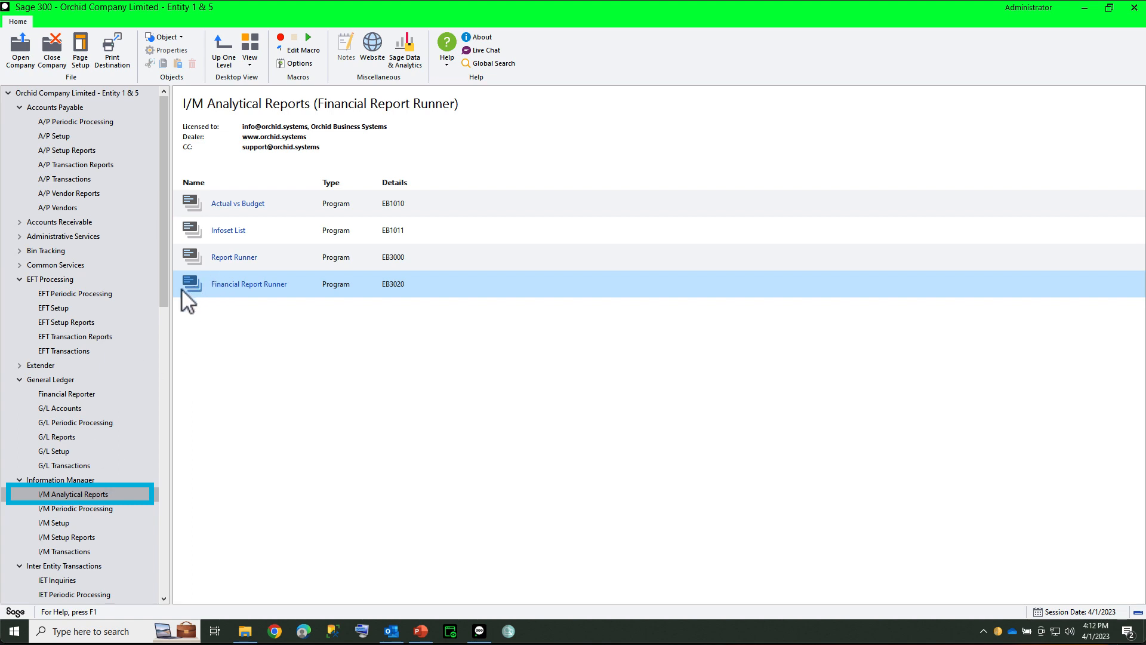
Step: Open the Financial Report Runner, expand Department 100, and open the Dept 100-Balance Sheet report for editing
double_click(191, 287)
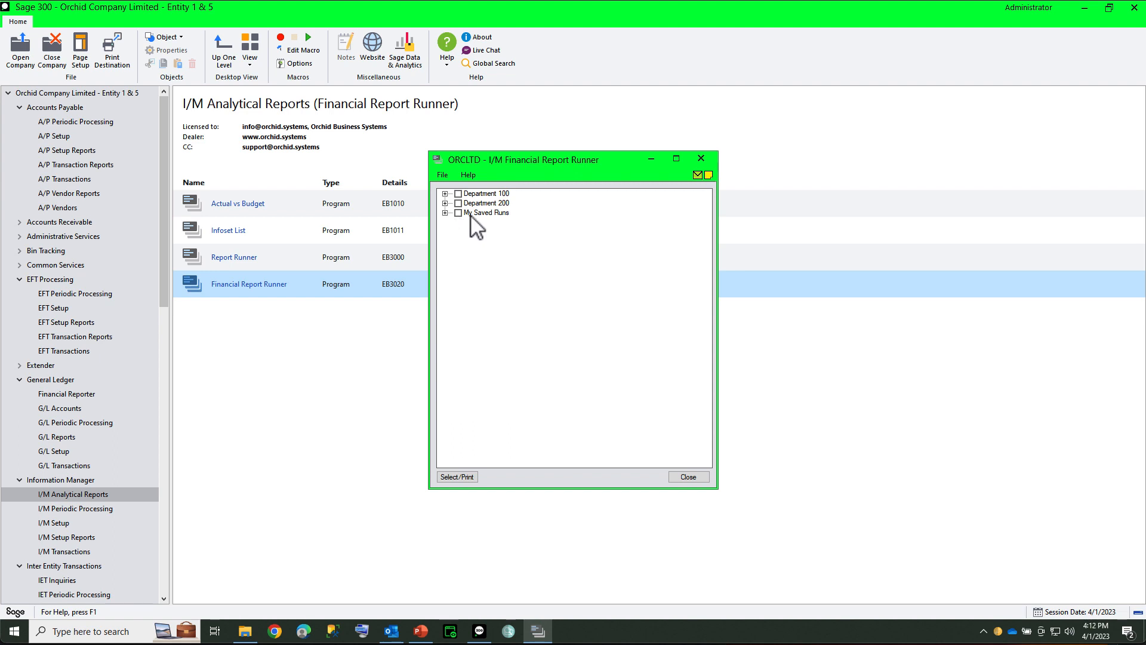
left_click(444, 194)
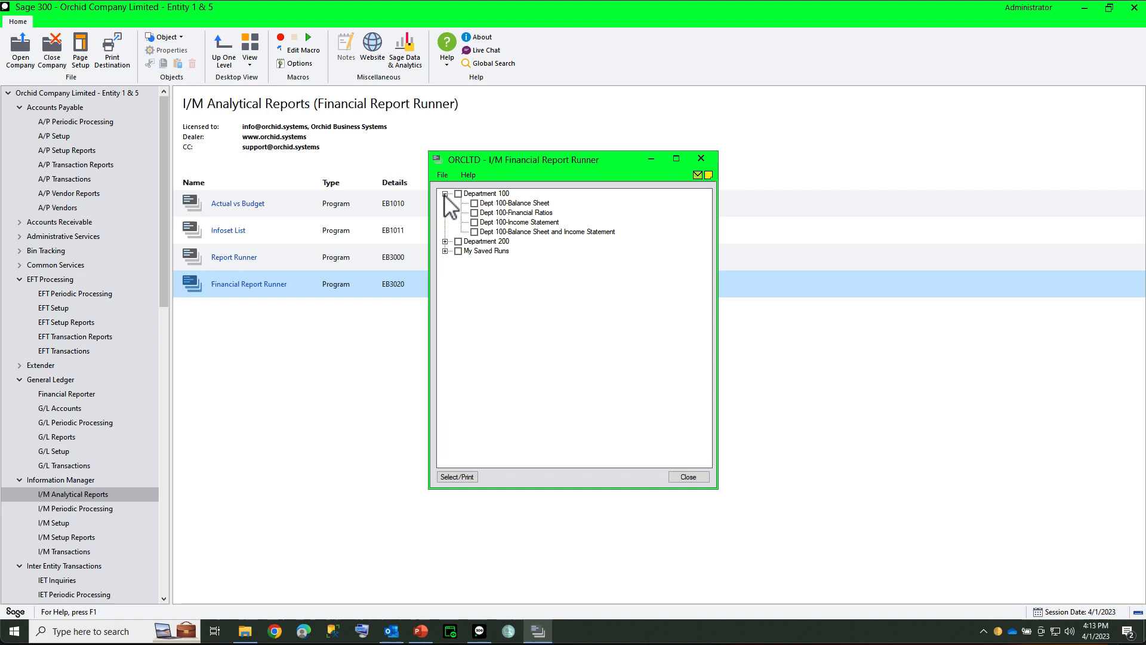
left_click(495, 205)
right_click(495, 205)
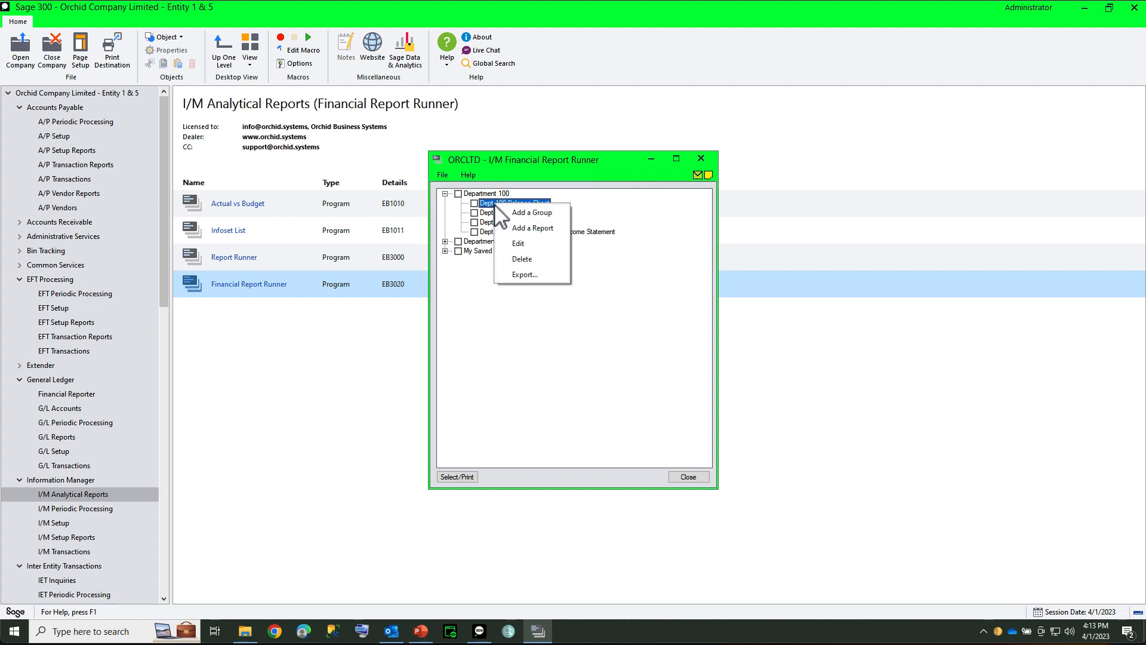
left_click(513, 243)
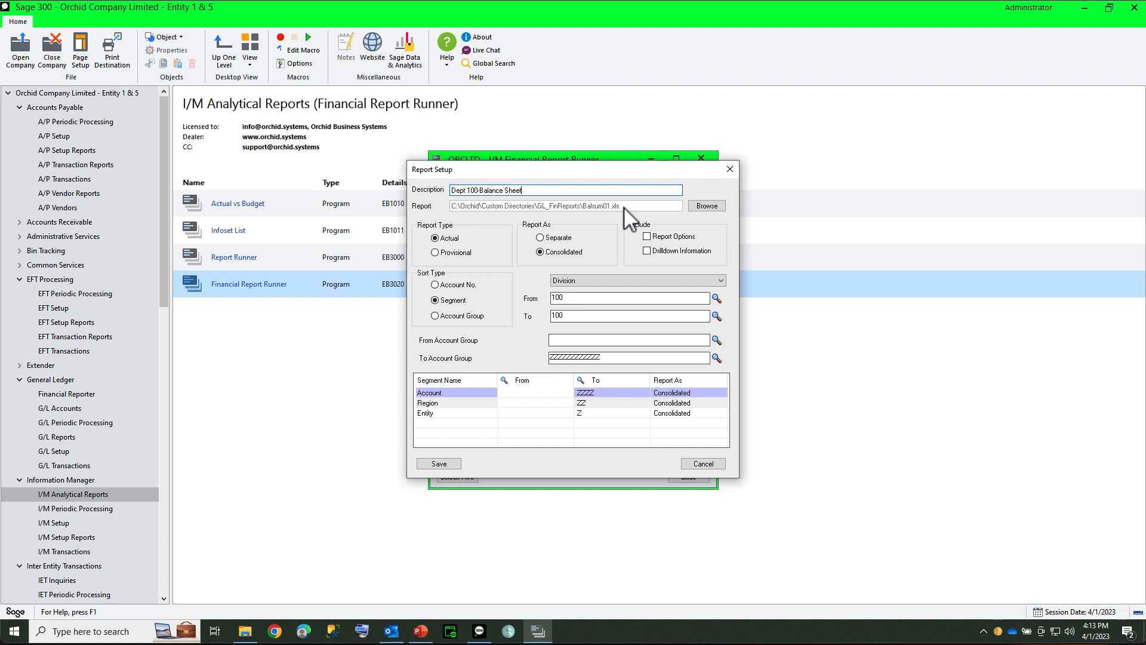
Step: Browse the report template files in the Sage300\GL70A\ENG folder, closing the file selection without choosing one
left_click(711, 209)
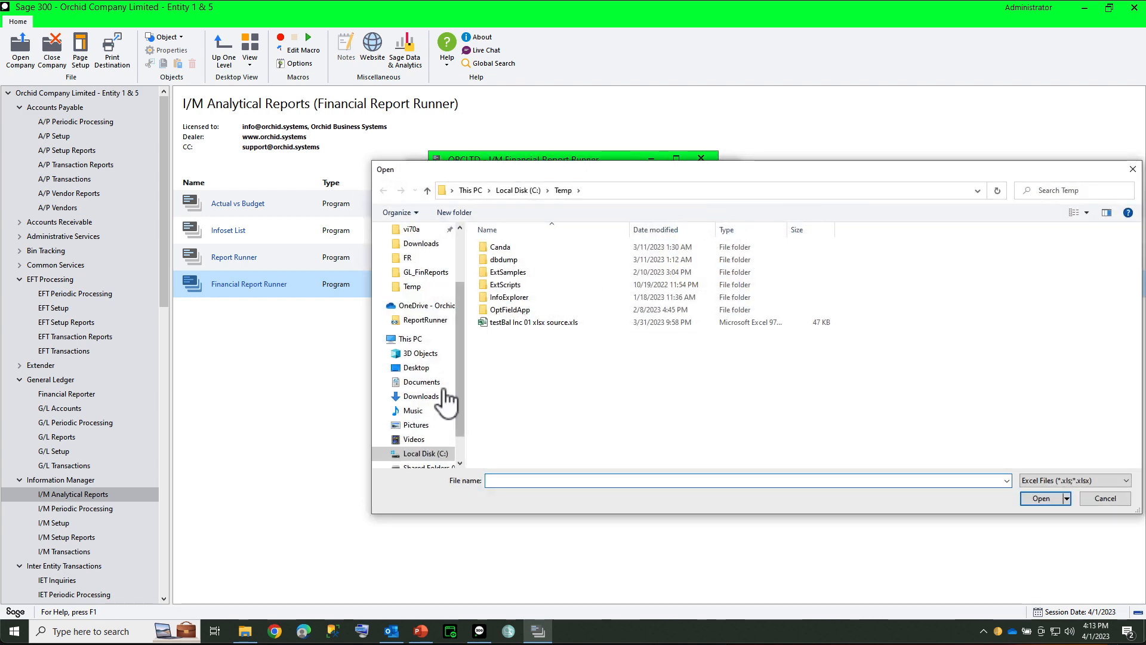
left_click(410, 231)
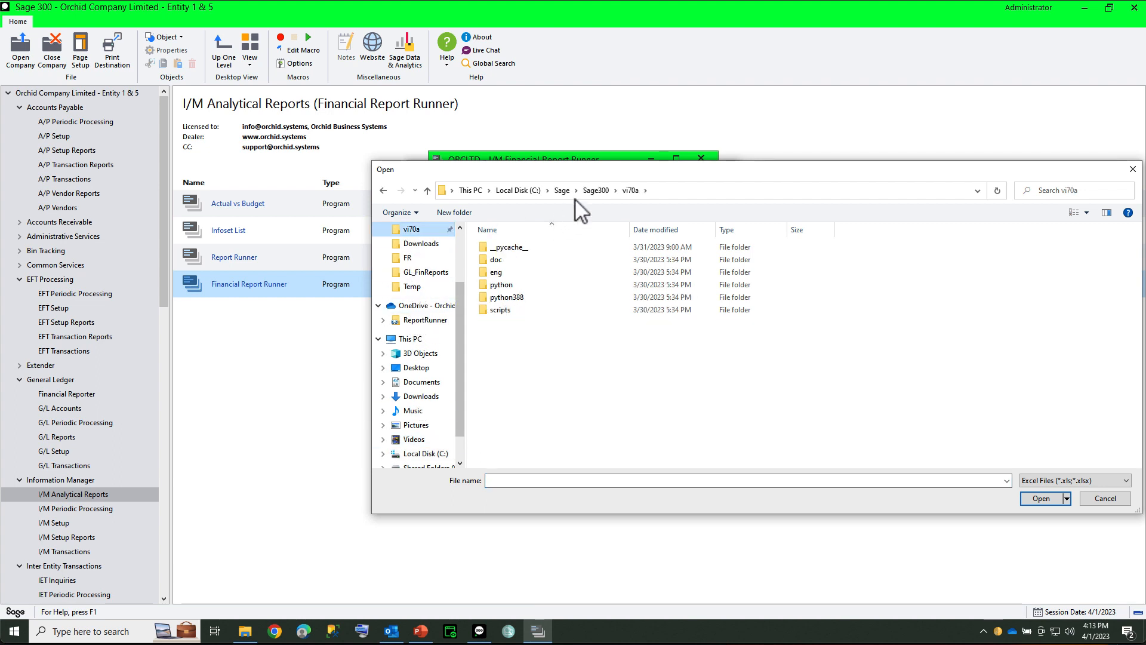
left_click(591, 191)
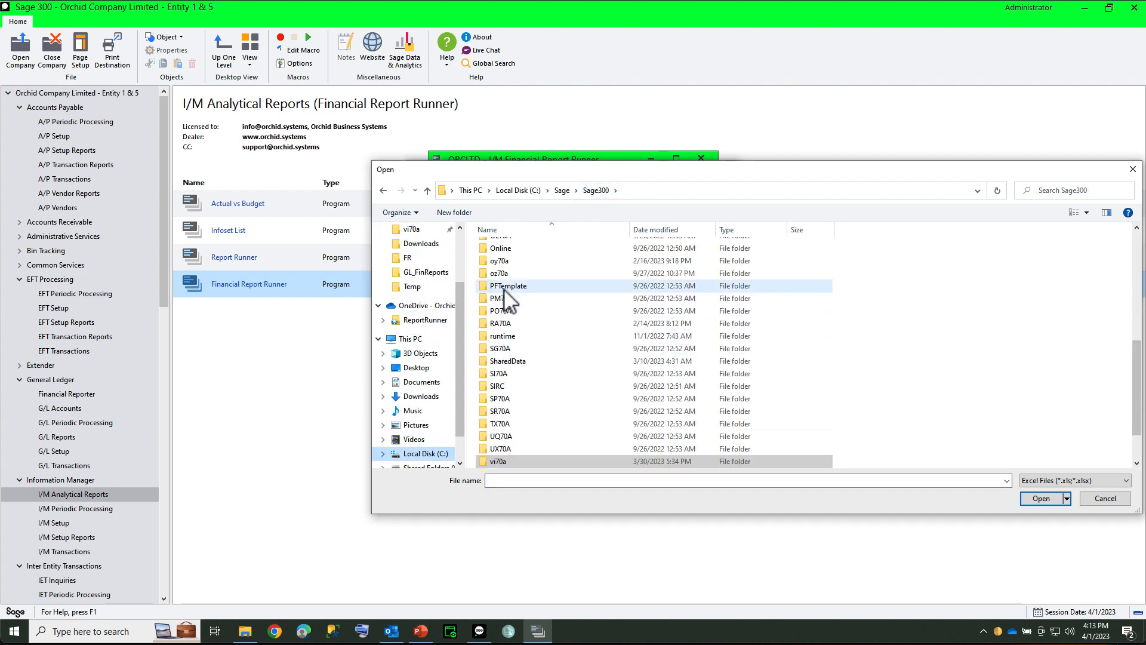
left_click(507, 263)
key("g")
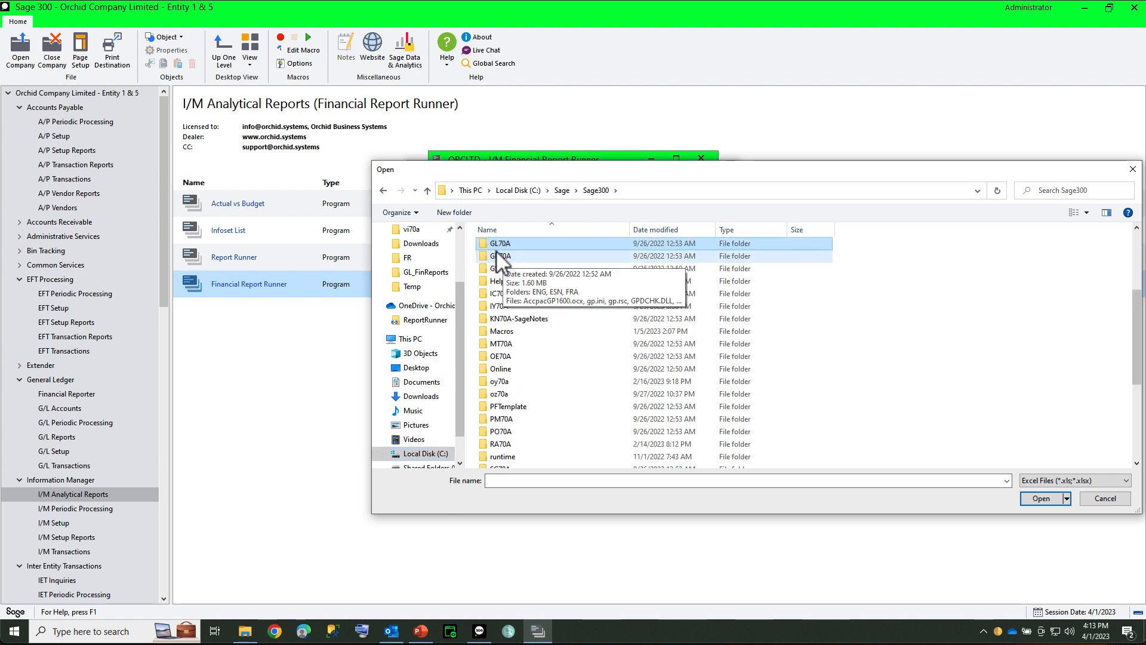
double_click(494, 246)
double_click(494, 247)
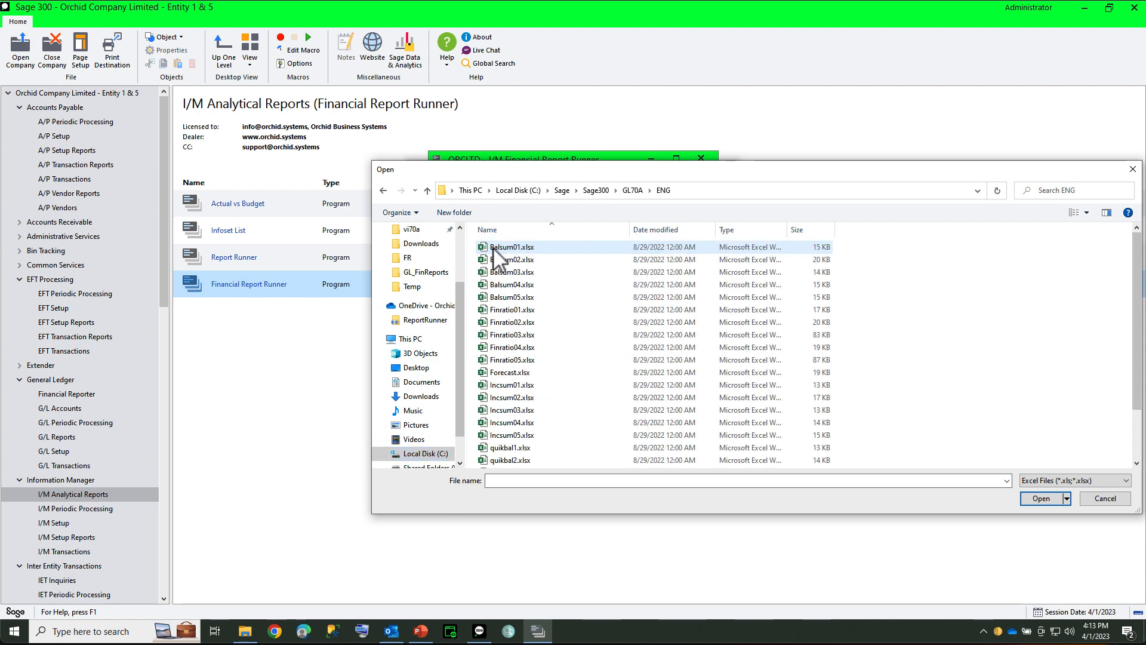
left_click(1094, 502)
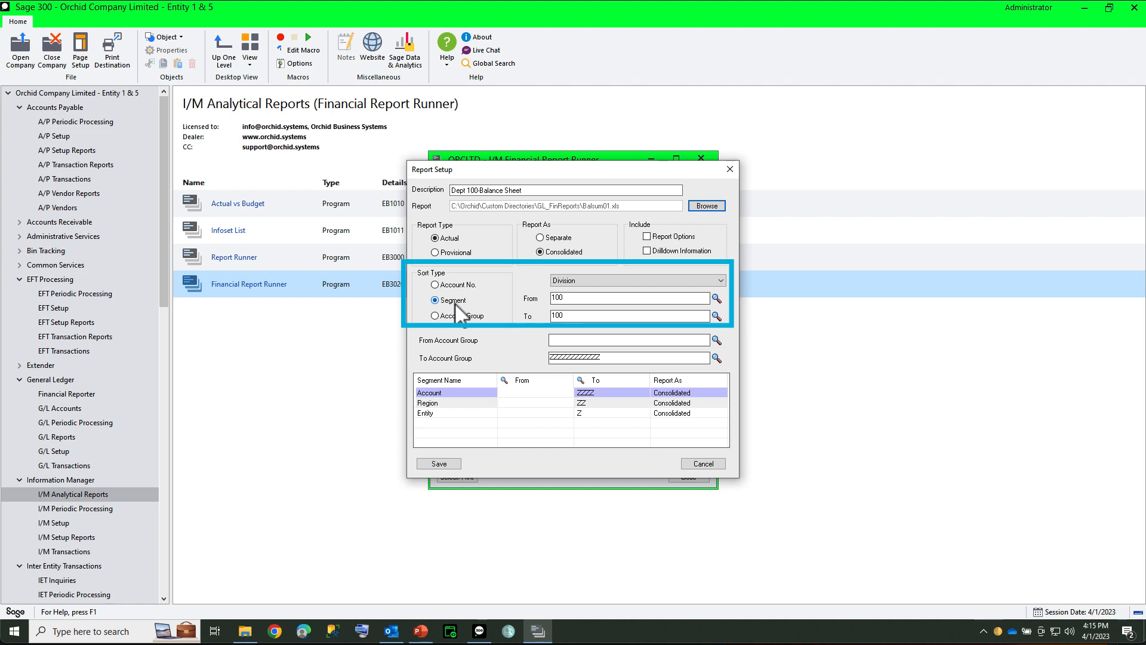
Step: Choose Division as the sort segment and save the Dept 100-Balance Sheet report setup
left_click(592, 281)
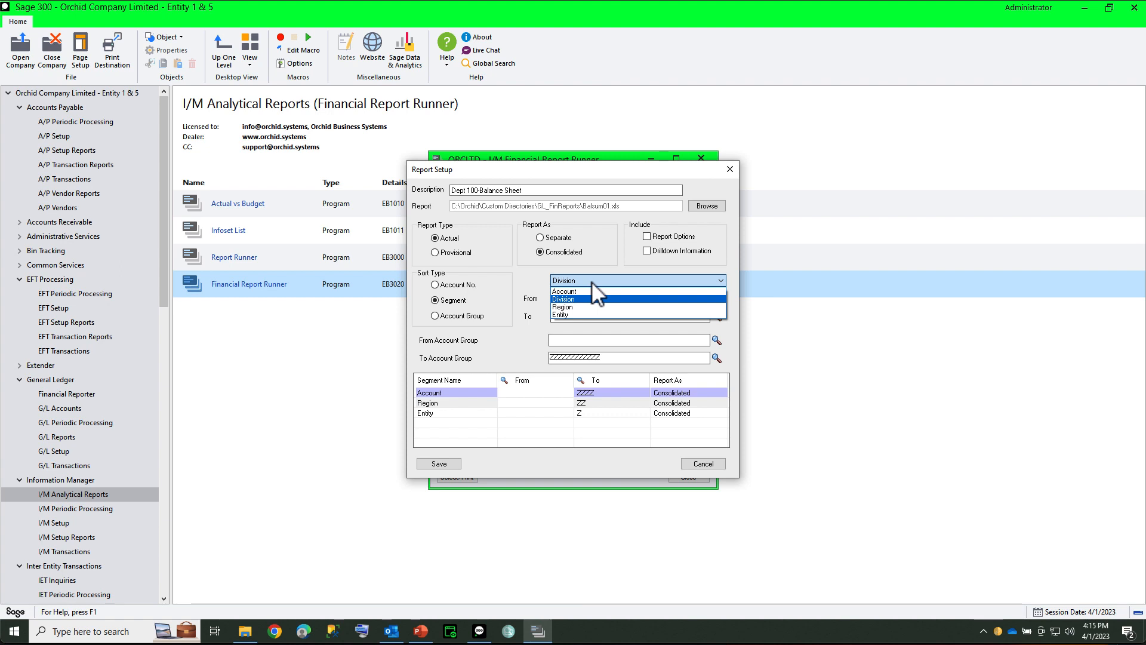
left_click(597, 295)
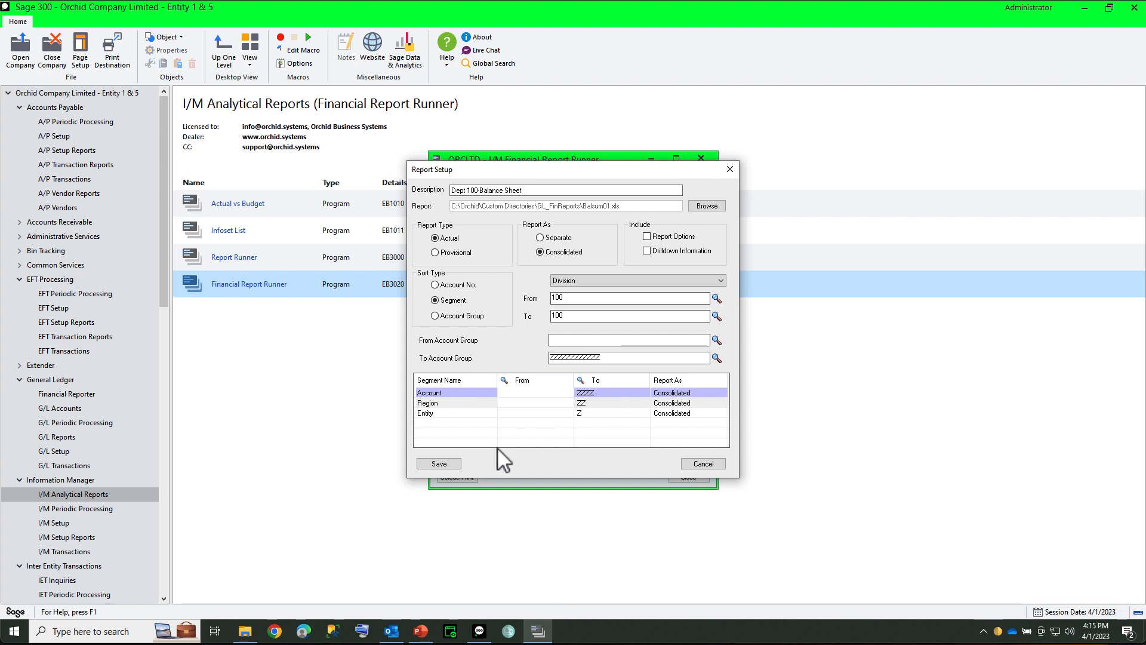
left_click(439, 464)
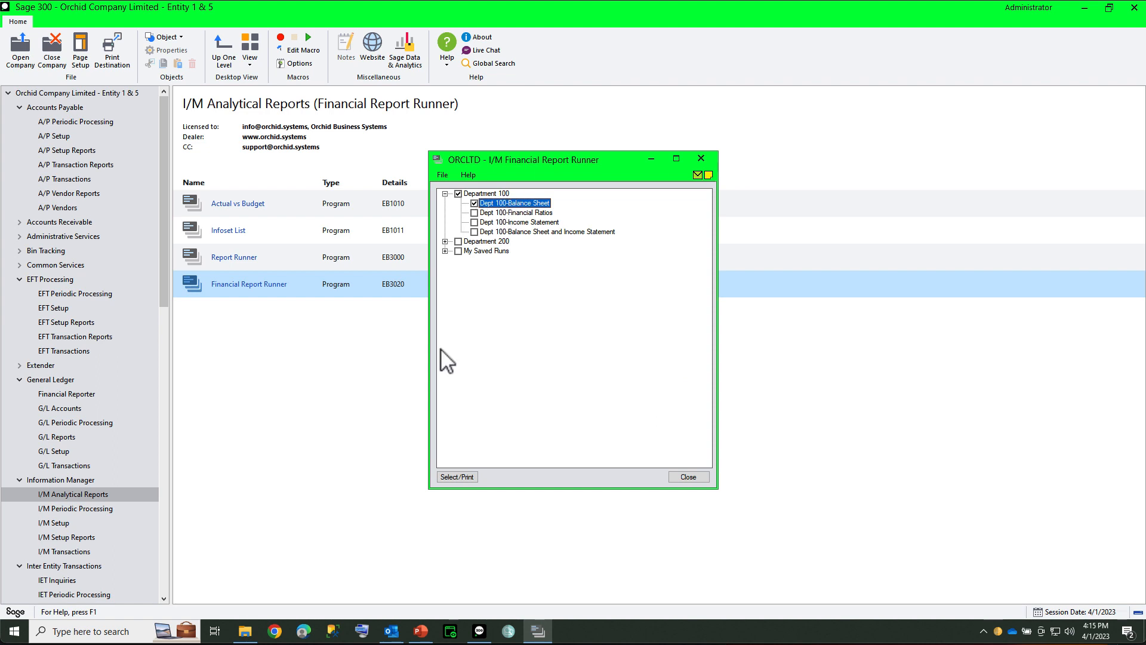
Step: Mark Dept 100-Balance Sheet for printing, open its print options, and examine the Excel destination's Save As path and file name pattern
left_click(457, 477)
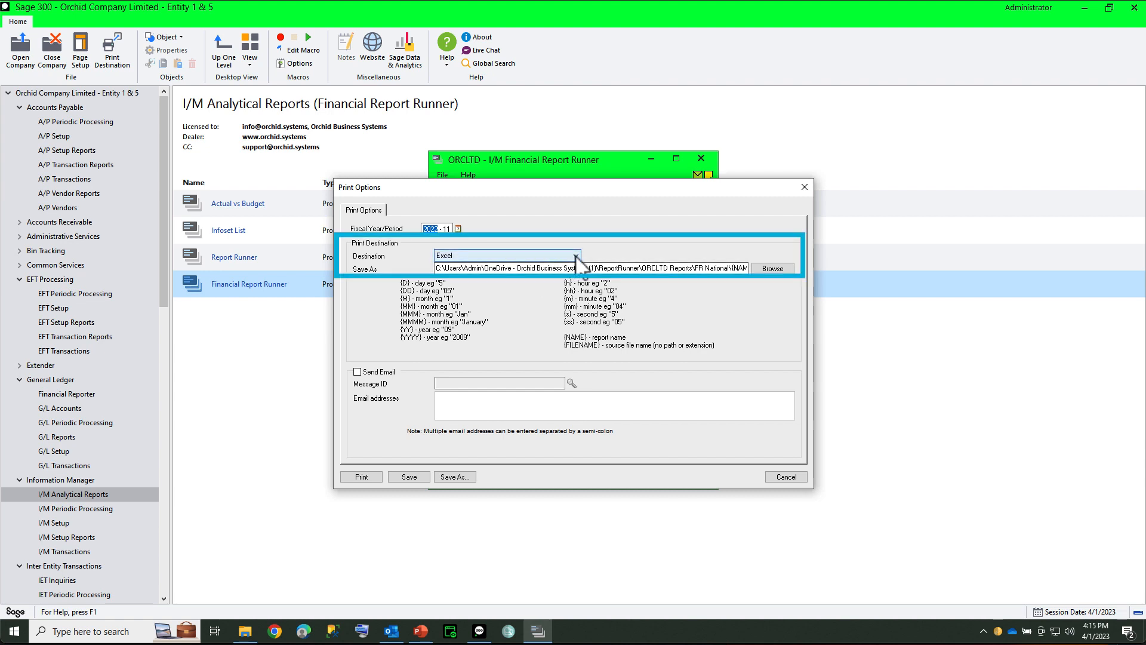
left_click_drag(639, 268, 748, 269)
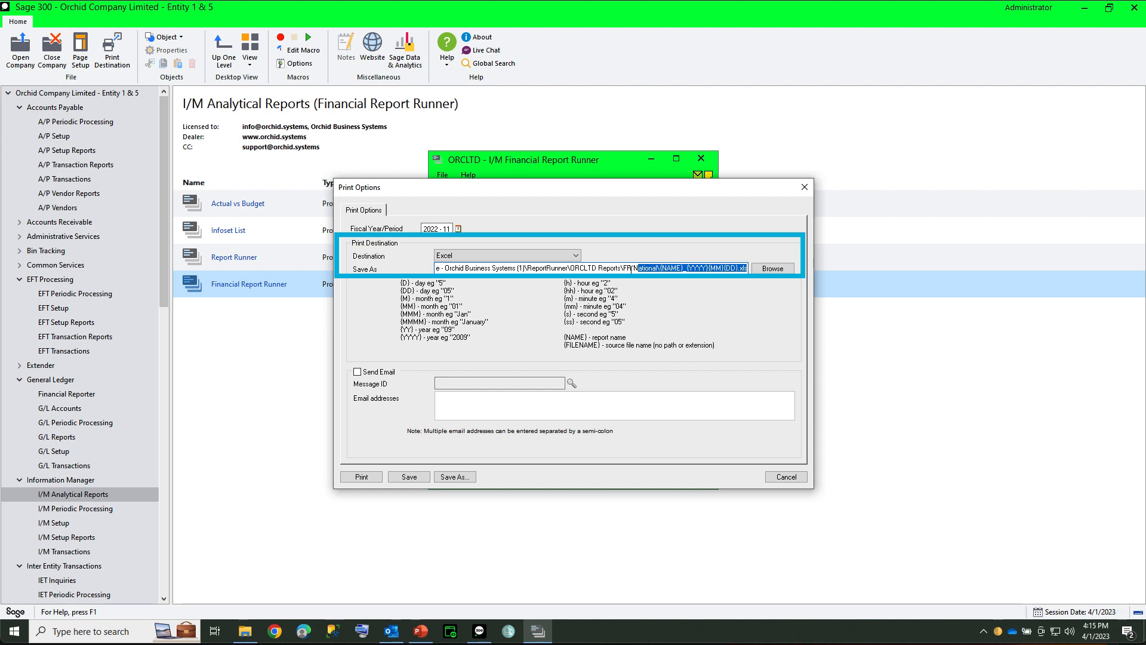
left_click(662, 269)
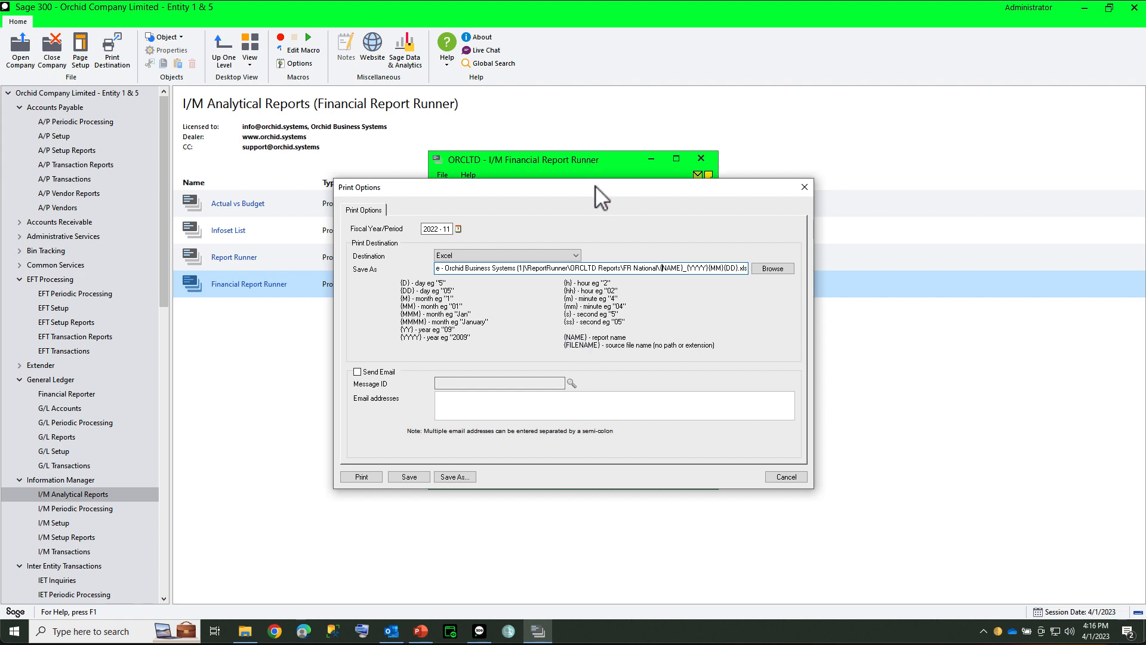
left_click_drag(595, 186, 599, 227)
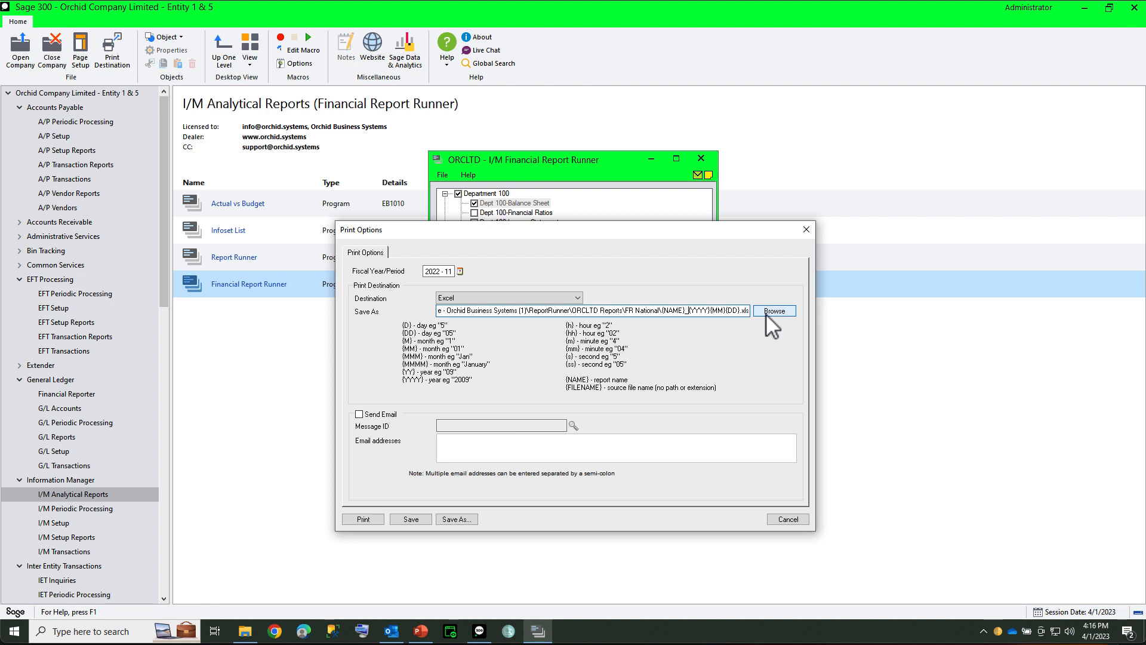
Step: Enable sending by email with message ID FINREPORTS and enter the recipient's email address
left_click(358, 414)
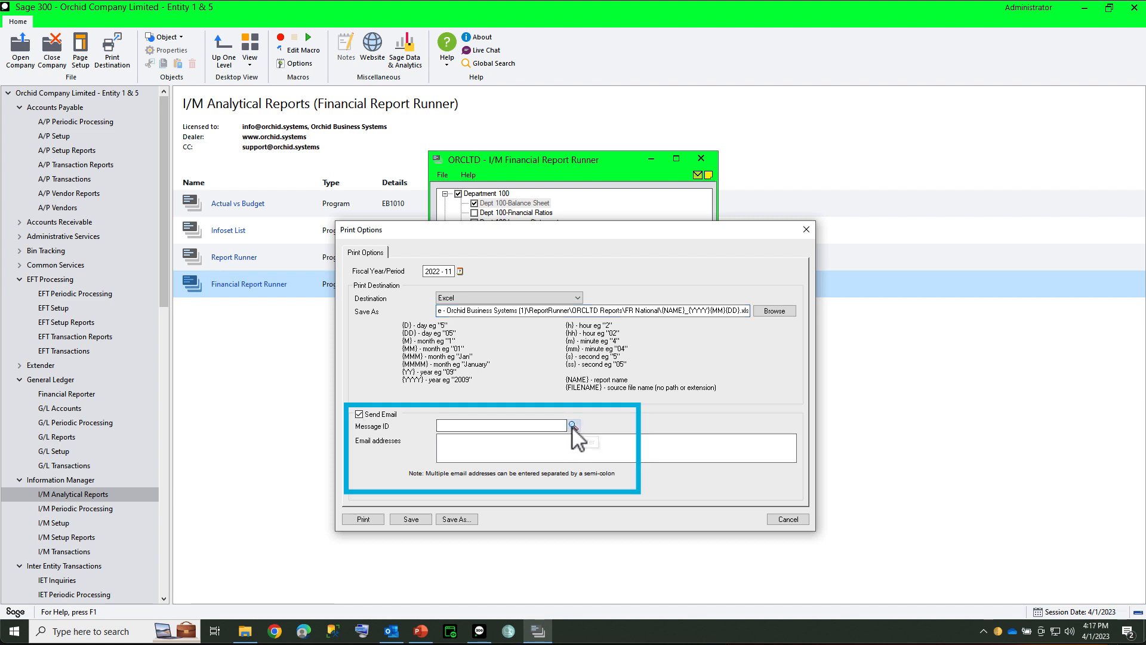
left_click(573, 425)
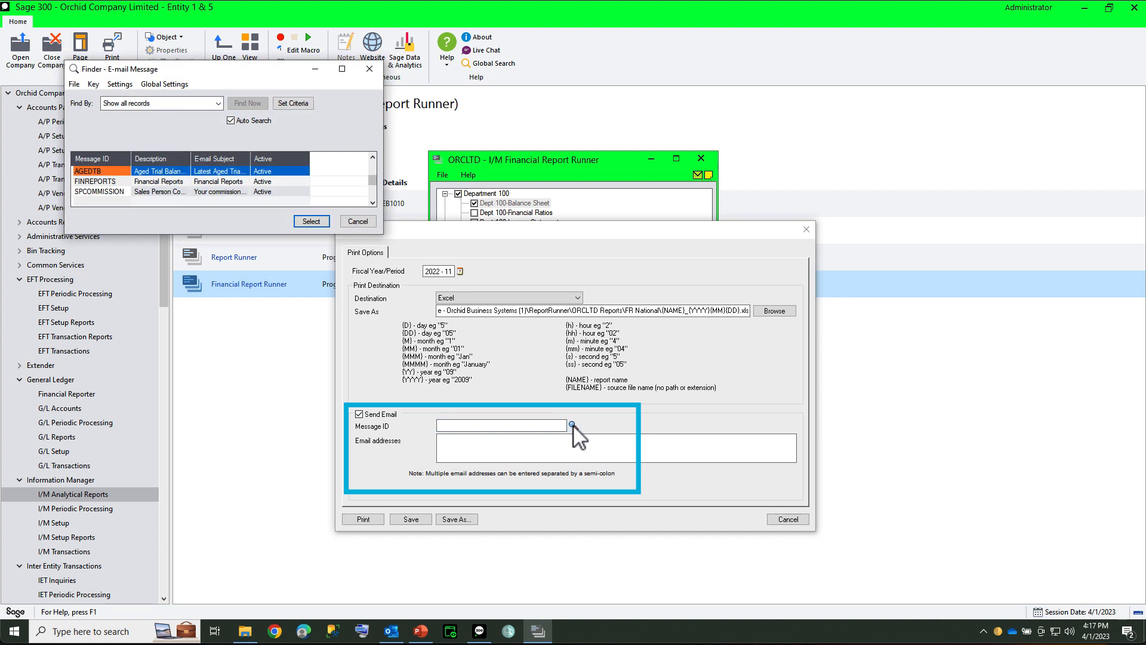
double_click(92, 182)
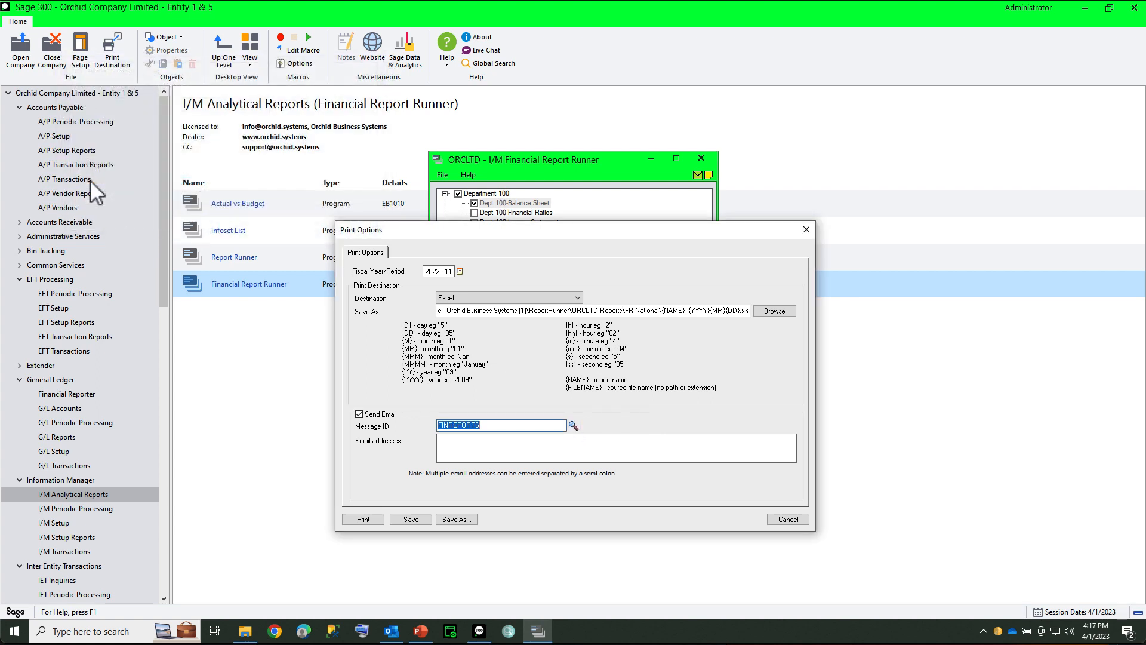
left_click(468, 448)
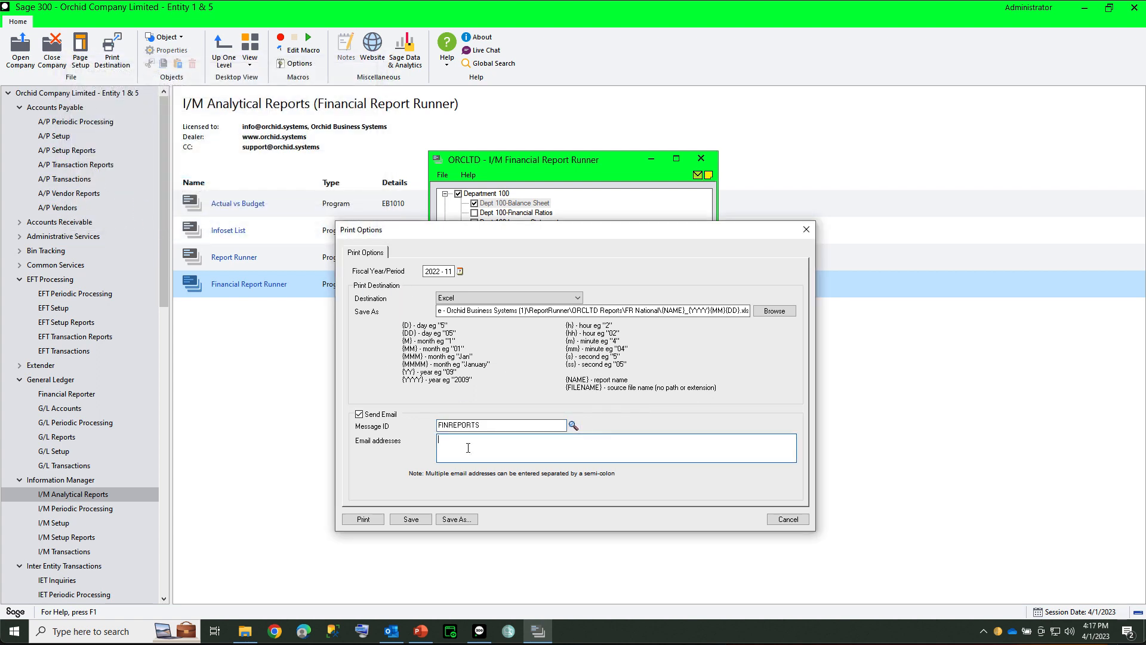
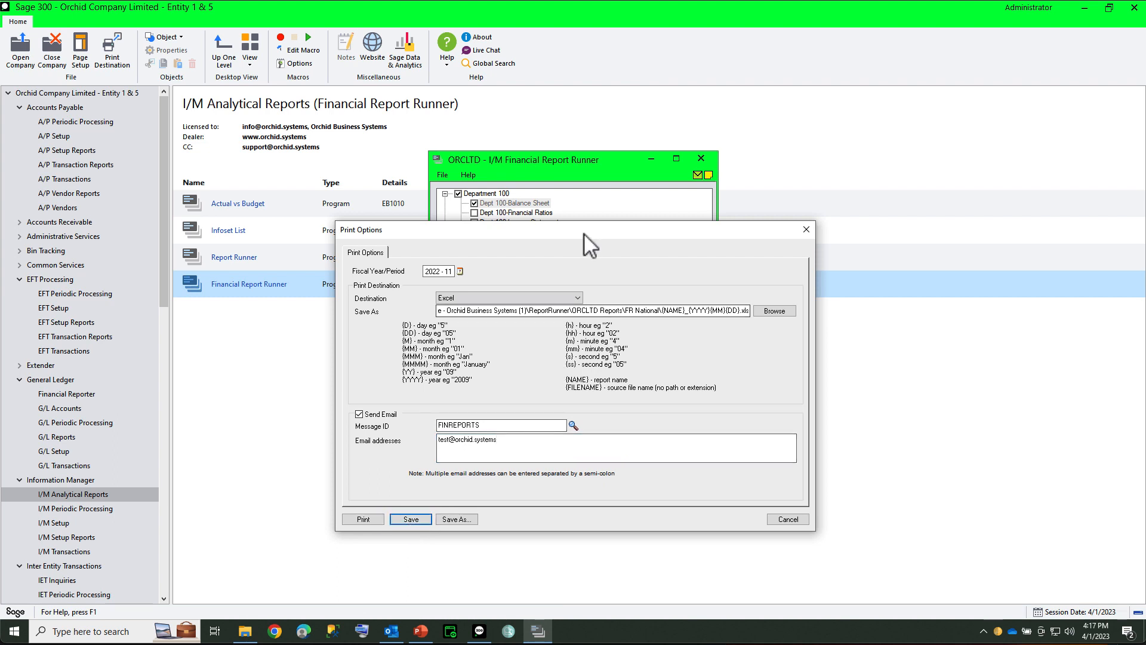
Step: Print the Dept 100-Balance Sheet report with these options and dismiss the email notice
left_click_drag(588, 231, 590, 240)
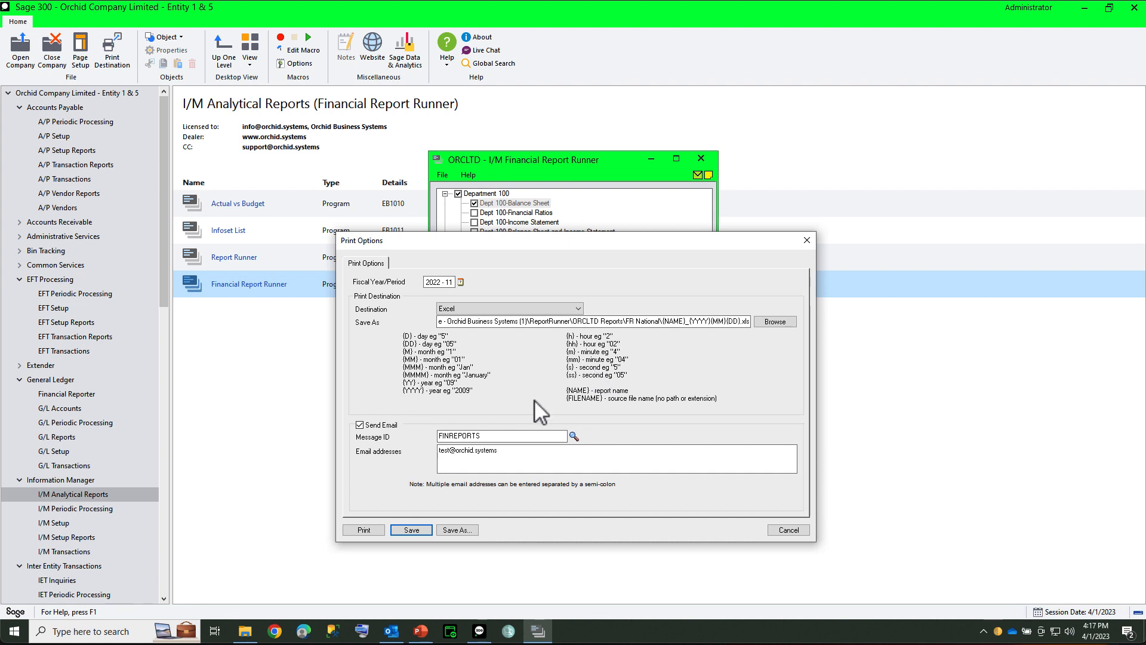
left_click(364, 530)
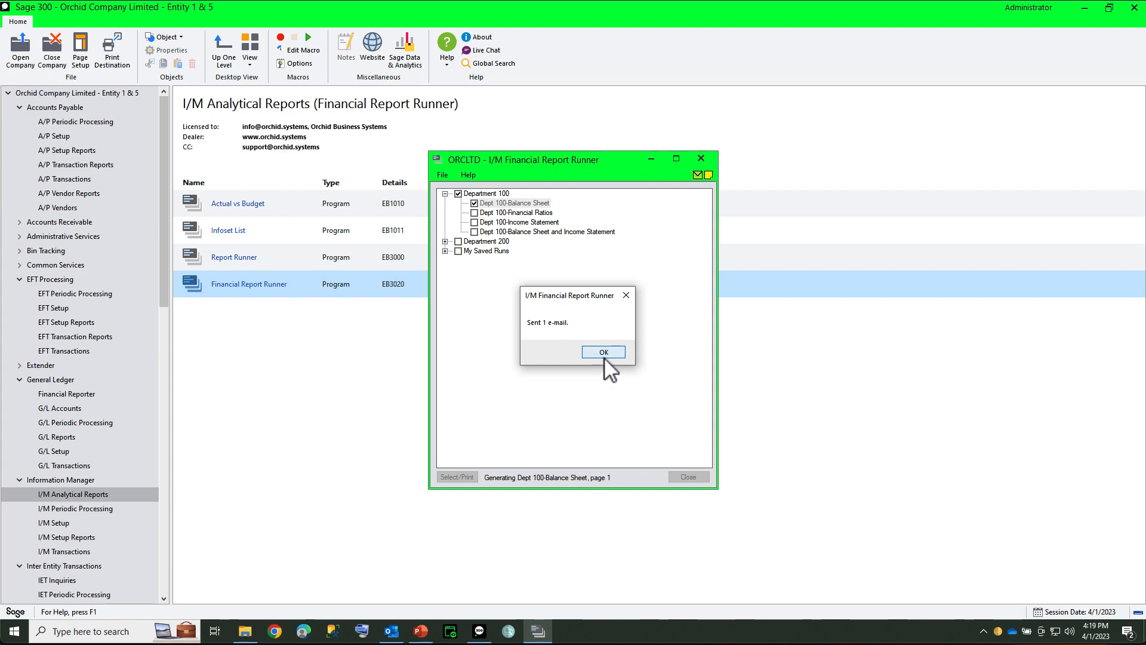
left_click(604, 357)
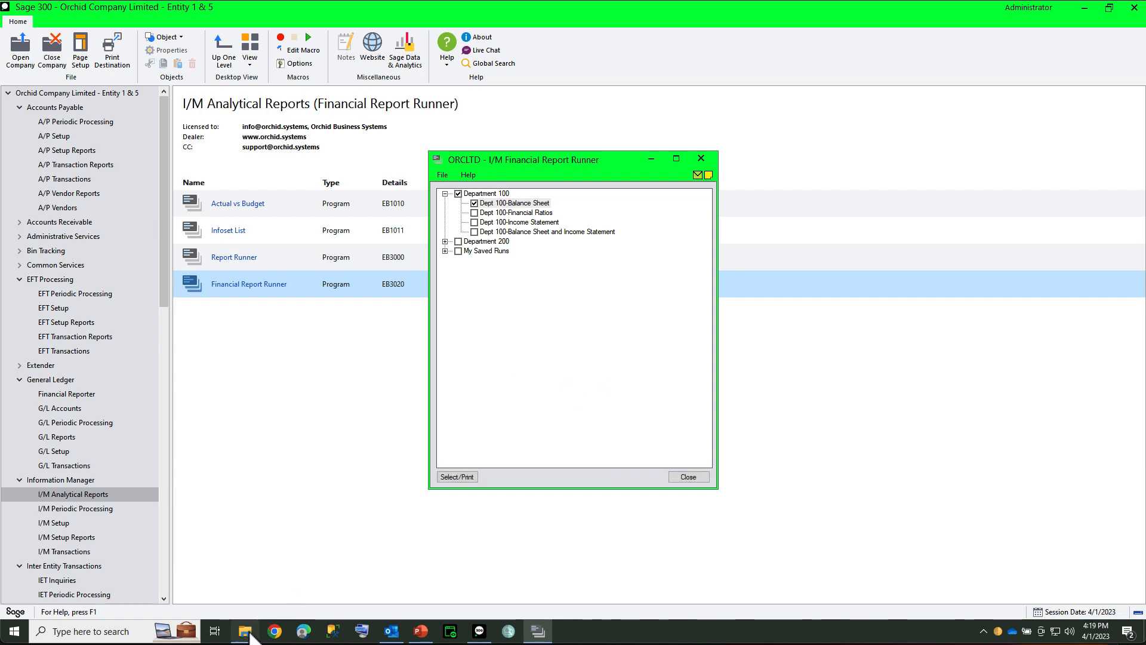
Step: Switch to File Explorer and locate Dept 100-Balance Sheet_20230401.xls in the ORCLTD Reports\FR National folder
left_click(247, 633)
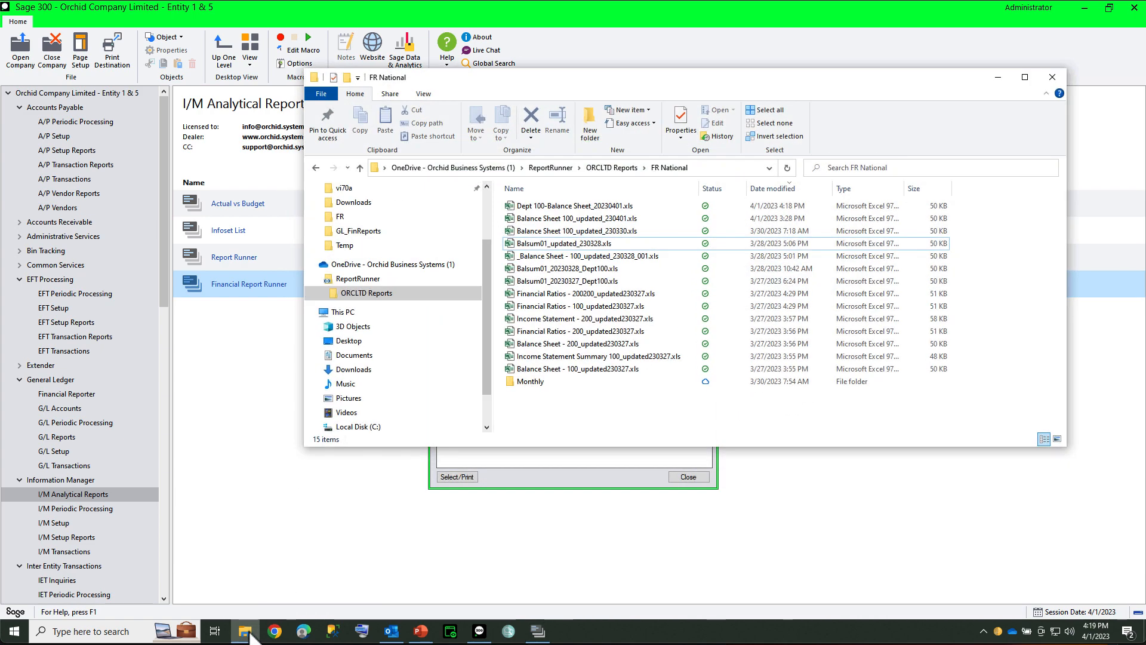
left_click(363, 293)
left_click(534, 218)
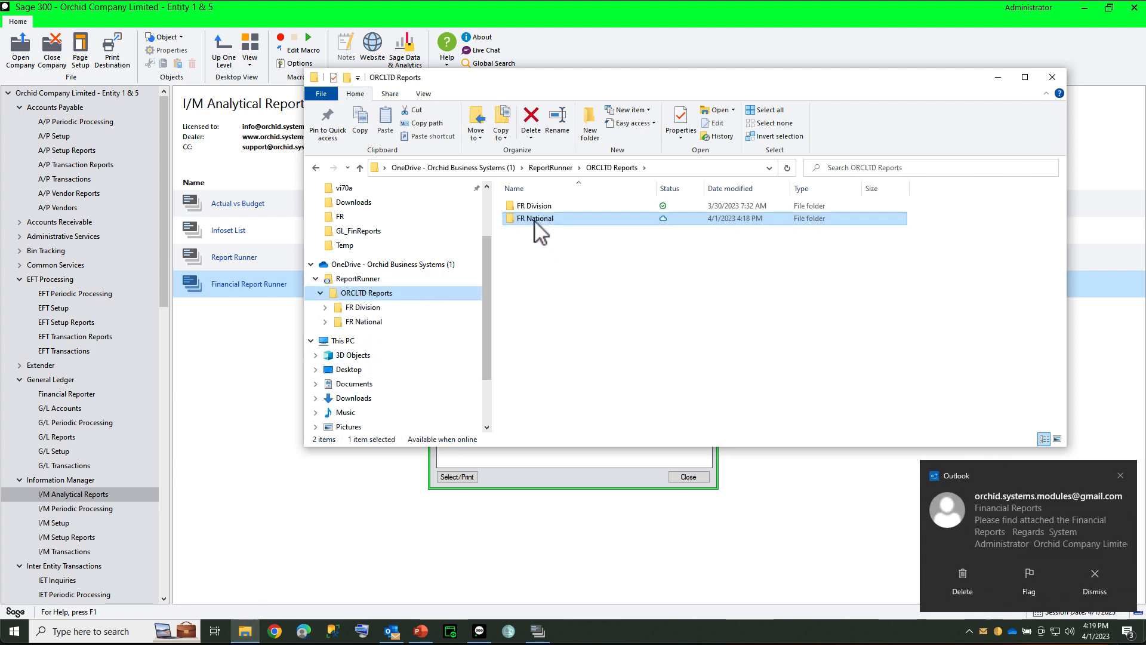
double_click(533, 219)
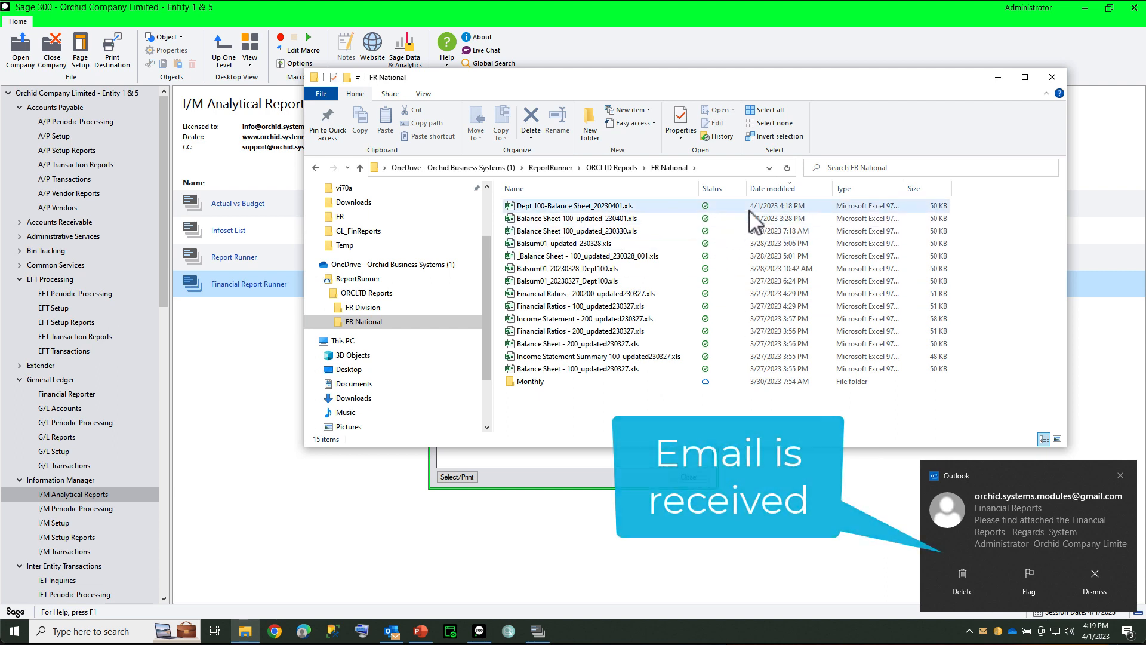
left_click(579, 209)
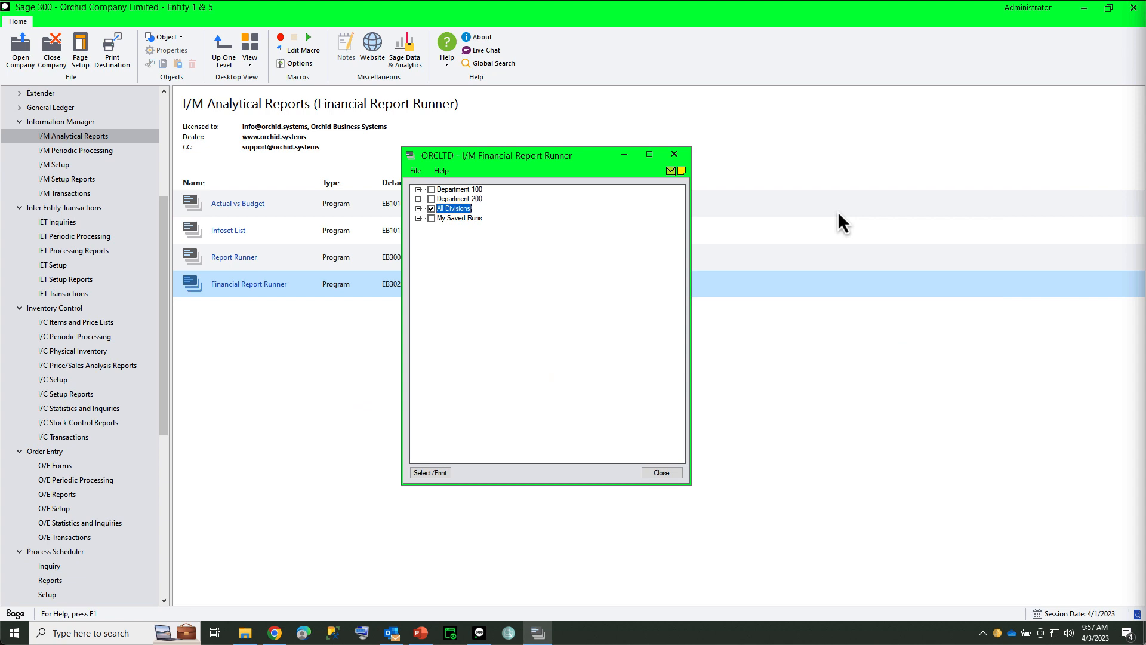
Step: Expand All Divisions and examine the setup of All Dept - Balance Sheet and Income Statement, closing it without saving
left_click(418, 208)
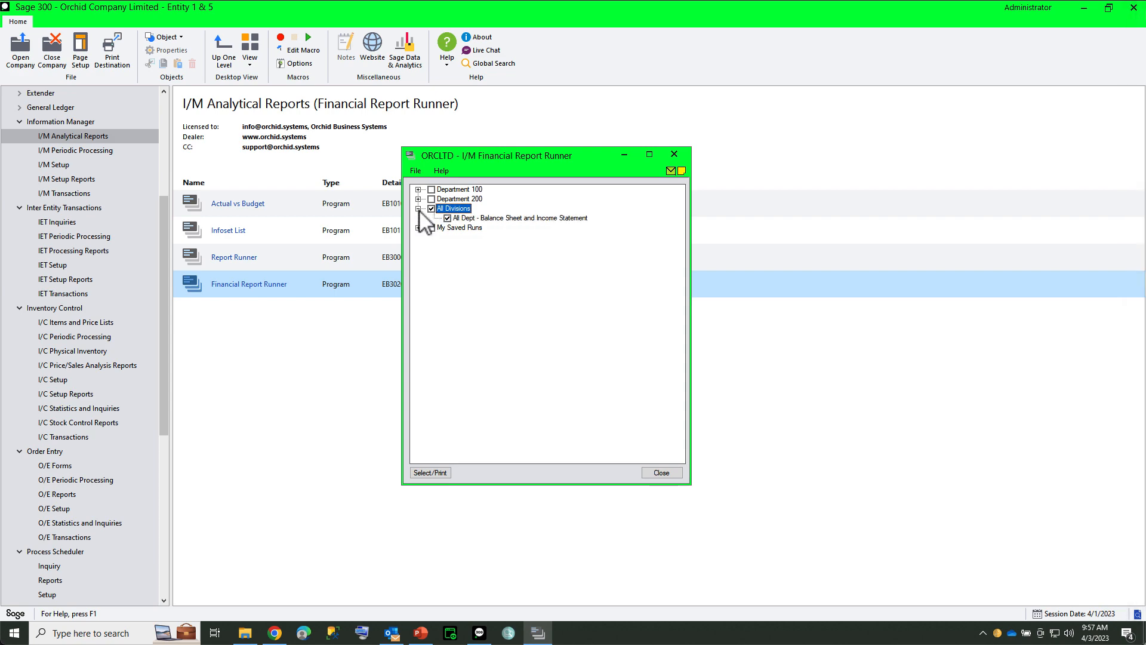
left_click(485, 218)
right_click(485, 220)
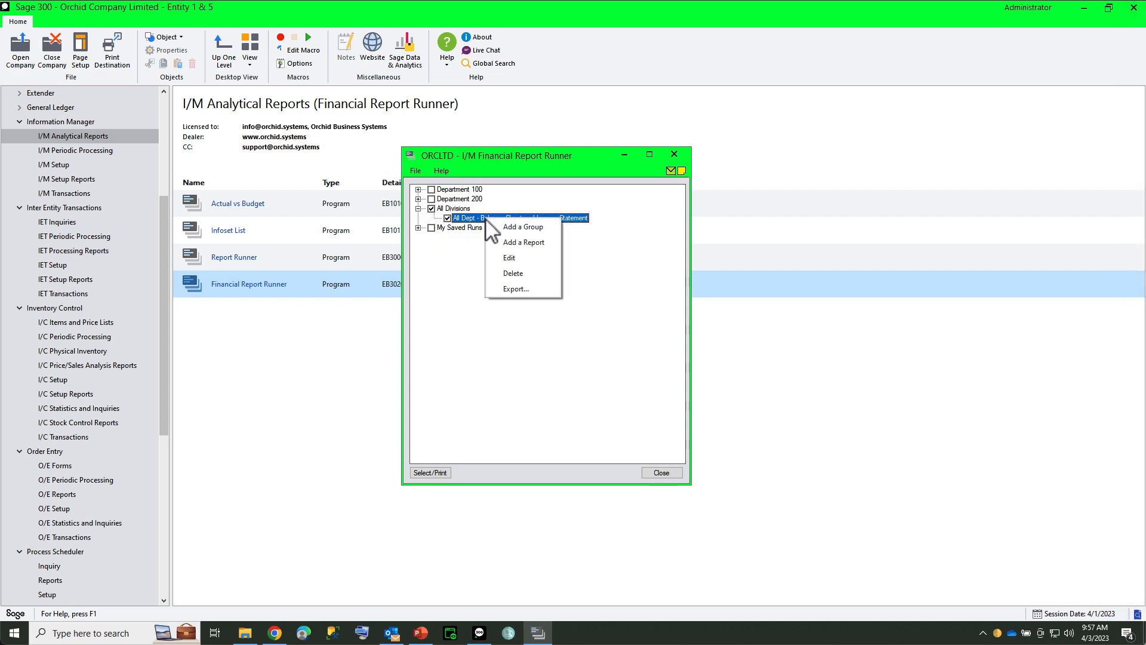
left_click(507, 258)
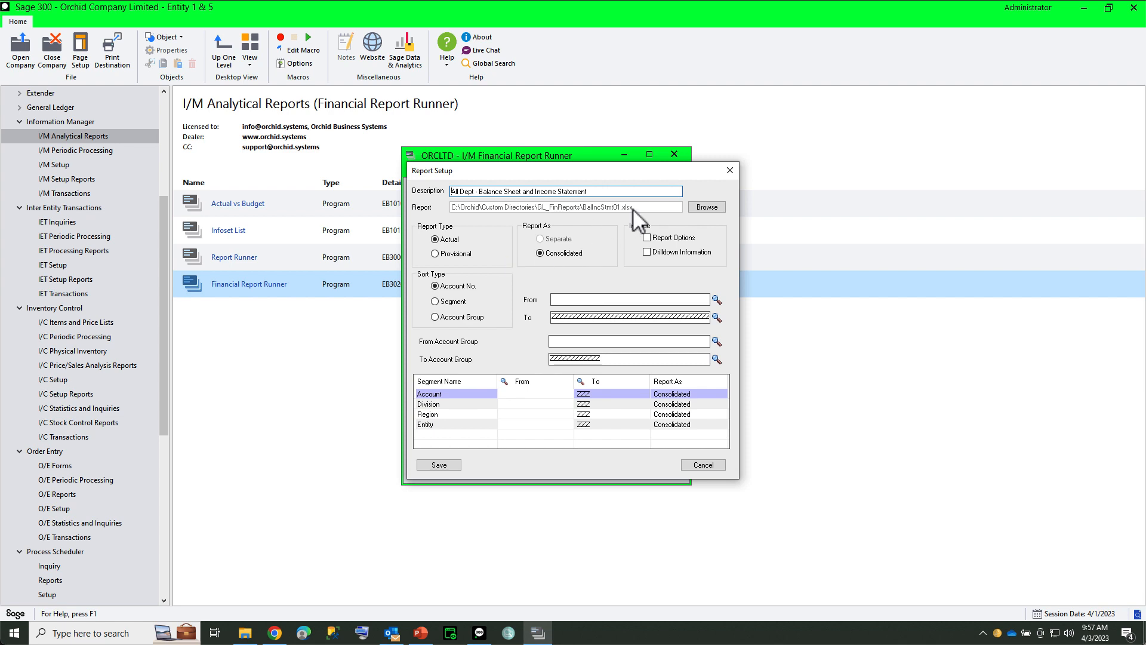
left_click(704, 465)
Step: Print the All Dept - Balance Sheet and Income Statement report to Excel for 2021-12 with the FINREPORTS email
left_click(432, 473)
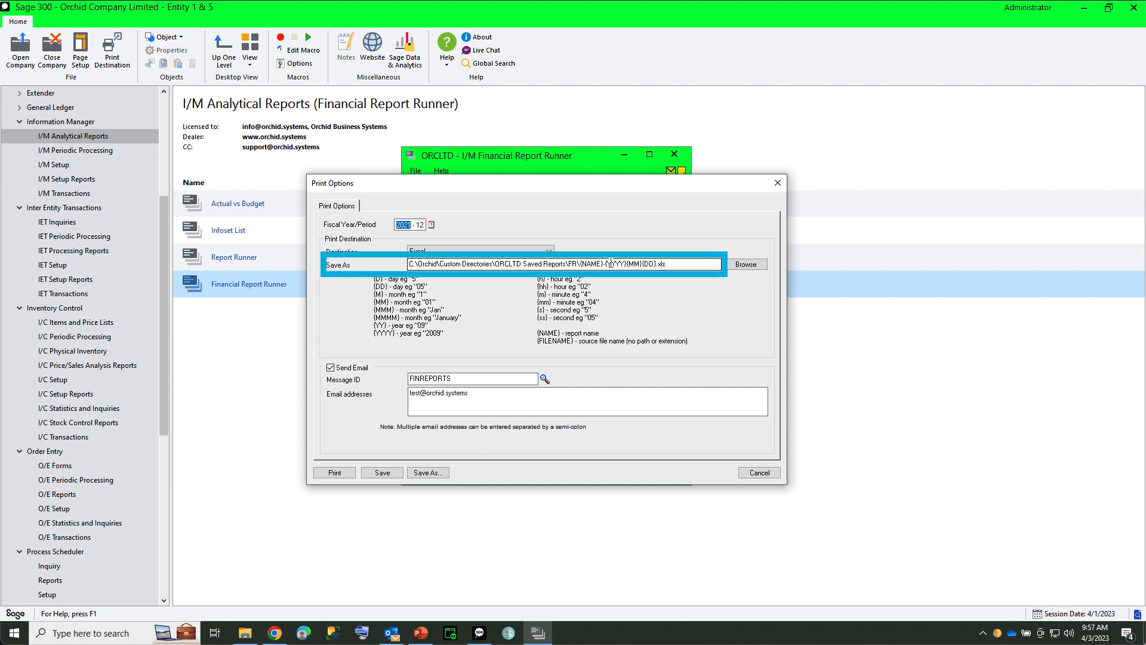
left_click(332, 474)
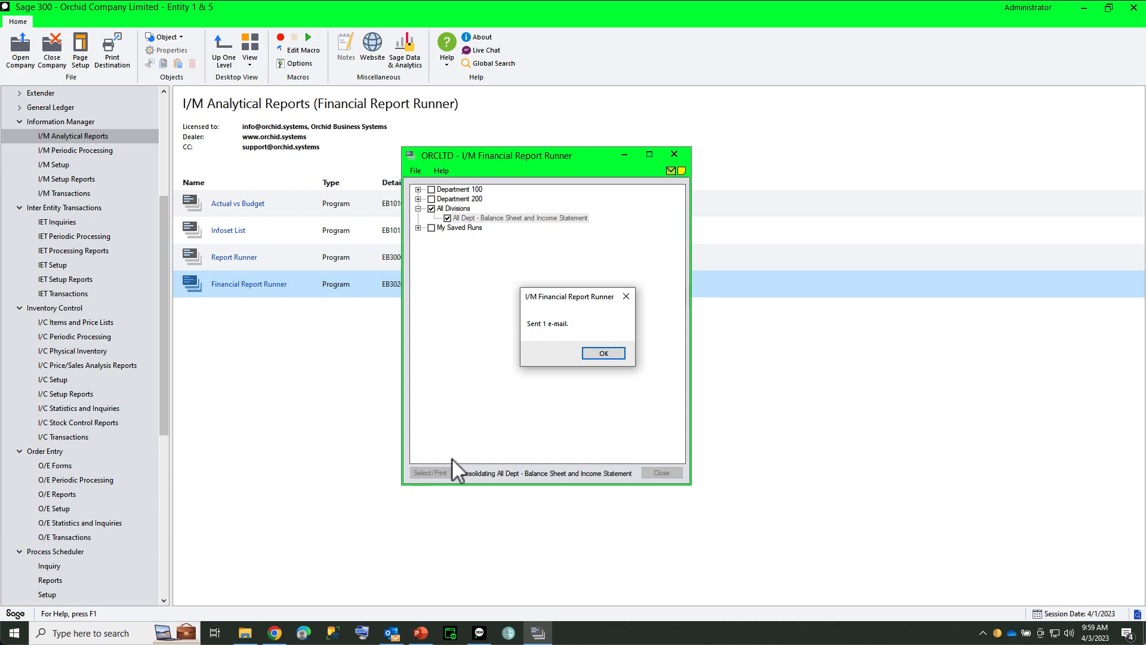
Step: Dismiss the email notice, switch to Outlook, open the newest Financial Reports email's Excel attachment and check its BalanceSheet and IncomeStmt sheets
key("Return")
left_click(390, 634)
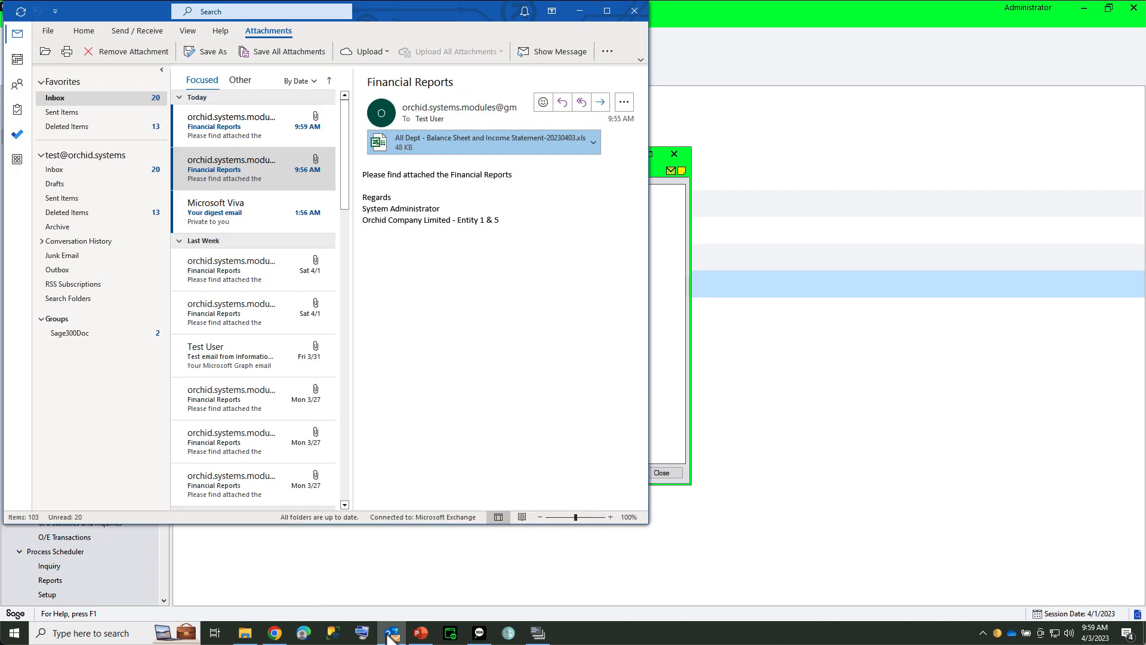
left_click(234, 130)
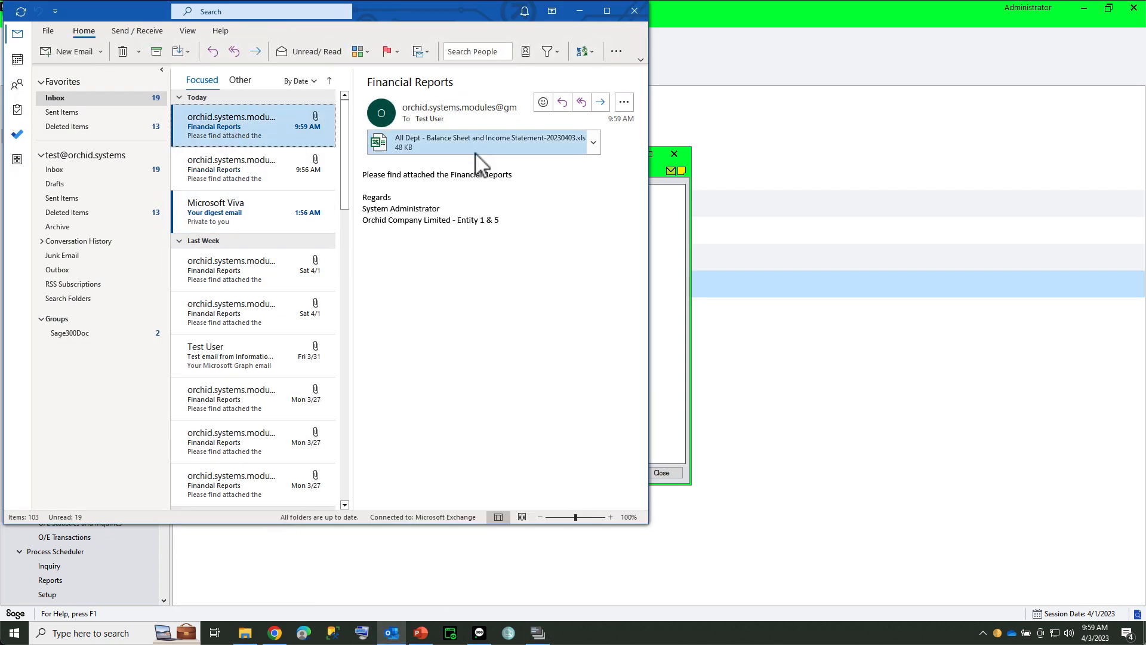
left_click(475, 149)
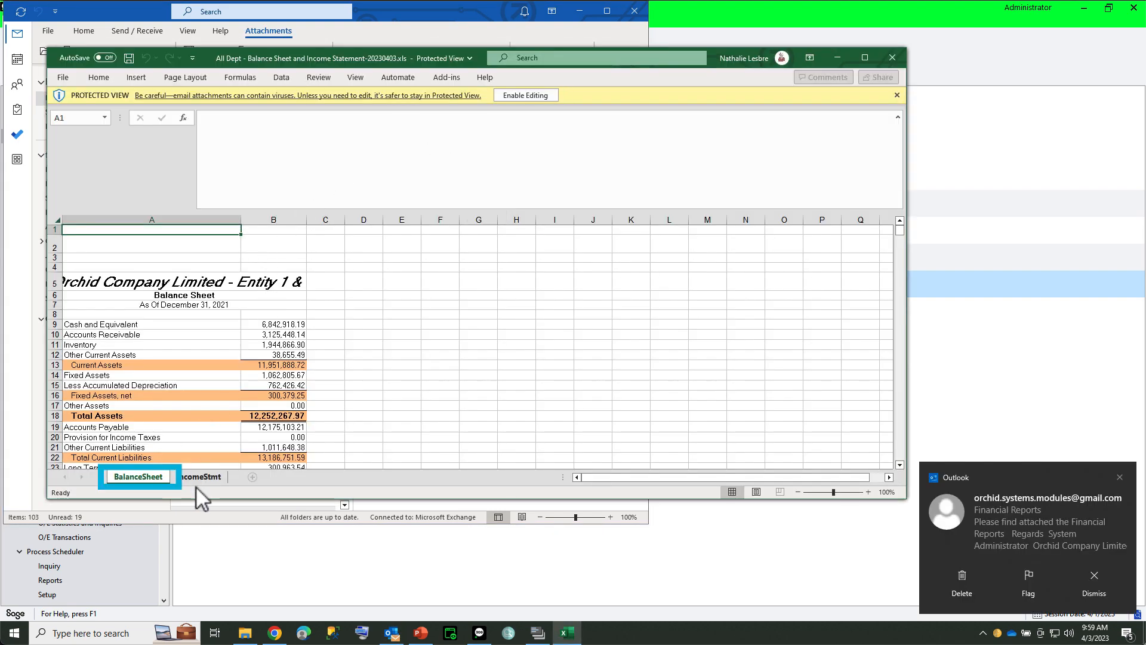
left_click(199, 479)
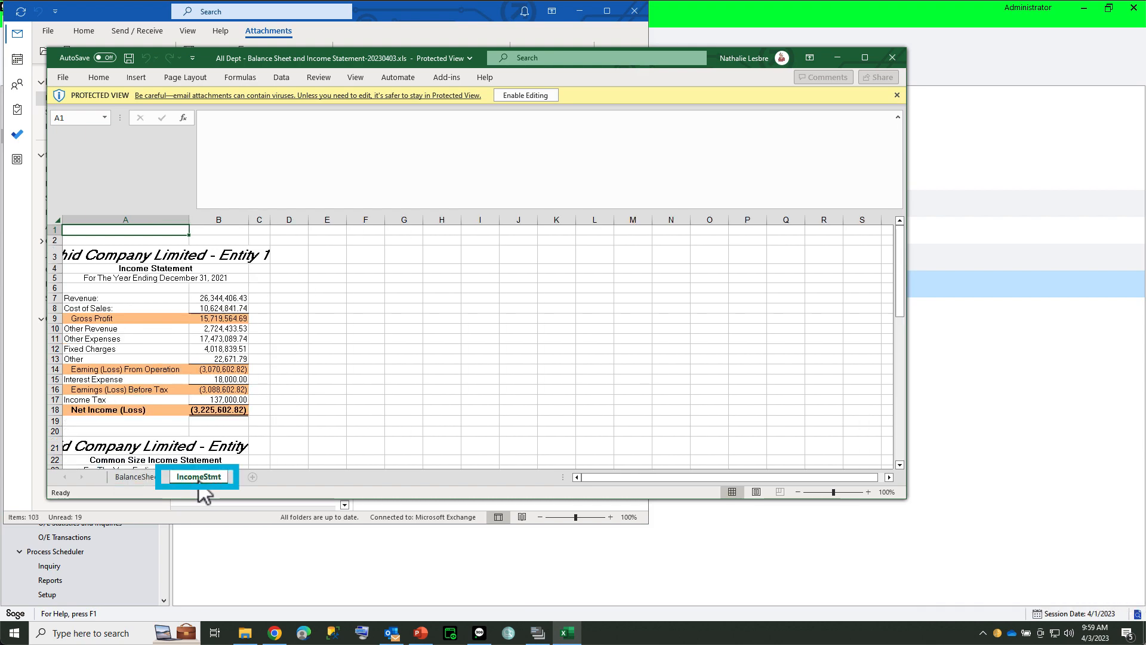
Step: Switch to File Explorer and locate All Dept - Balance Sheet and Income Statement-20230403.xls in the ORCLTD Saved Reports\FR folder
left_click(245, 633)
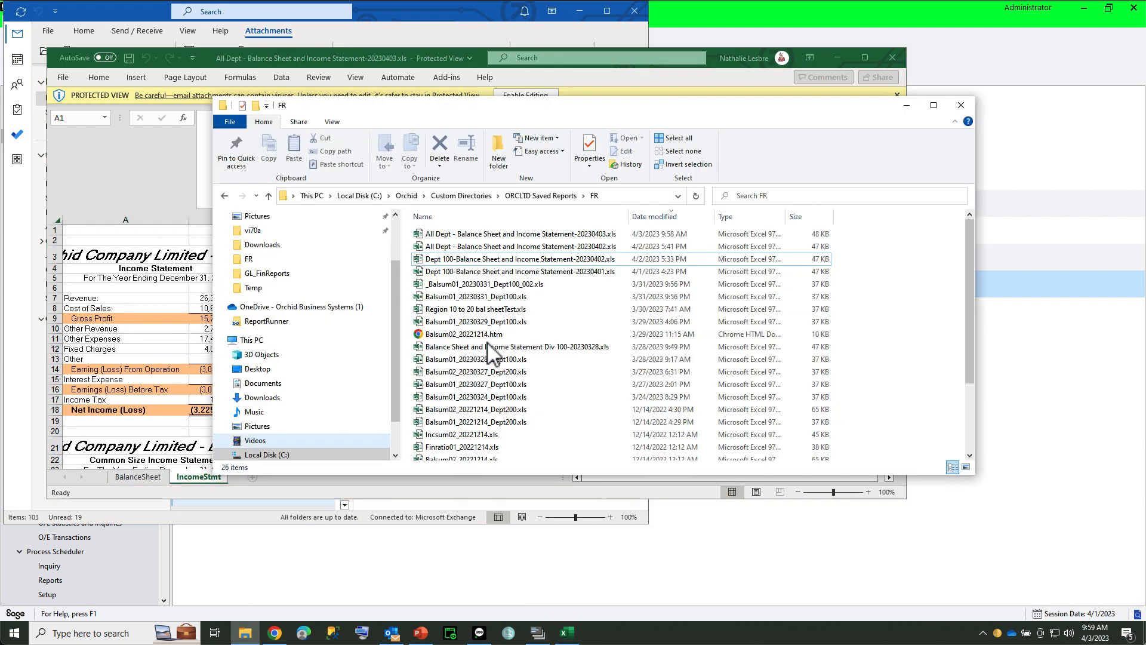
left_click(575, 237)
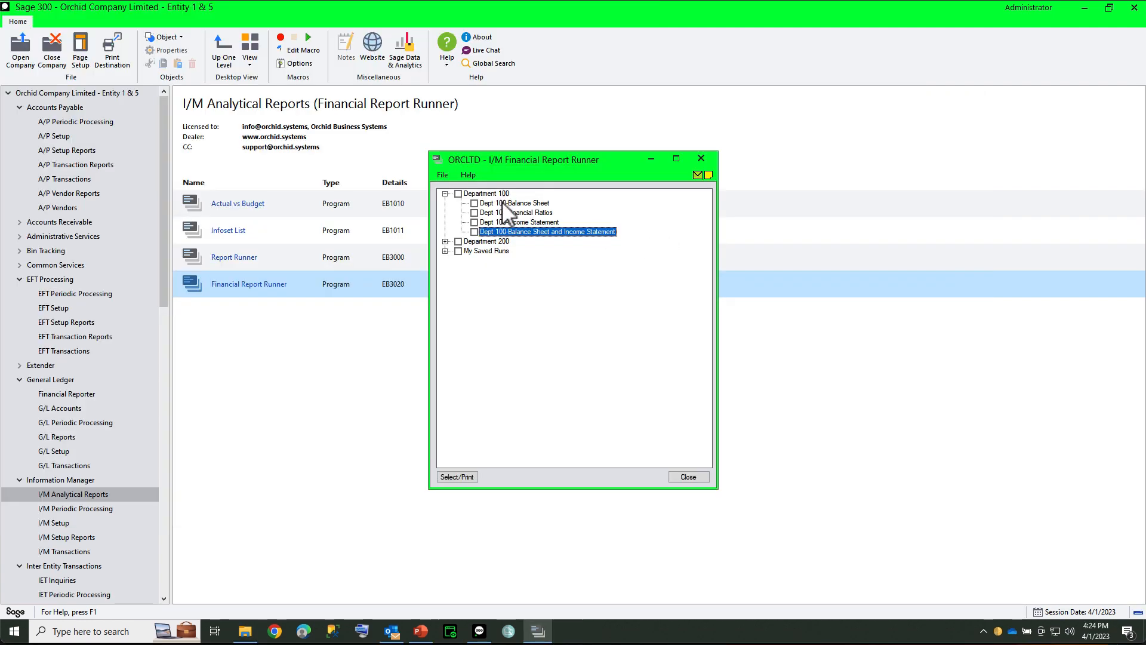
Step: Select all Department 100 and Department 200 reports and open their print options
left_click(459, 194)
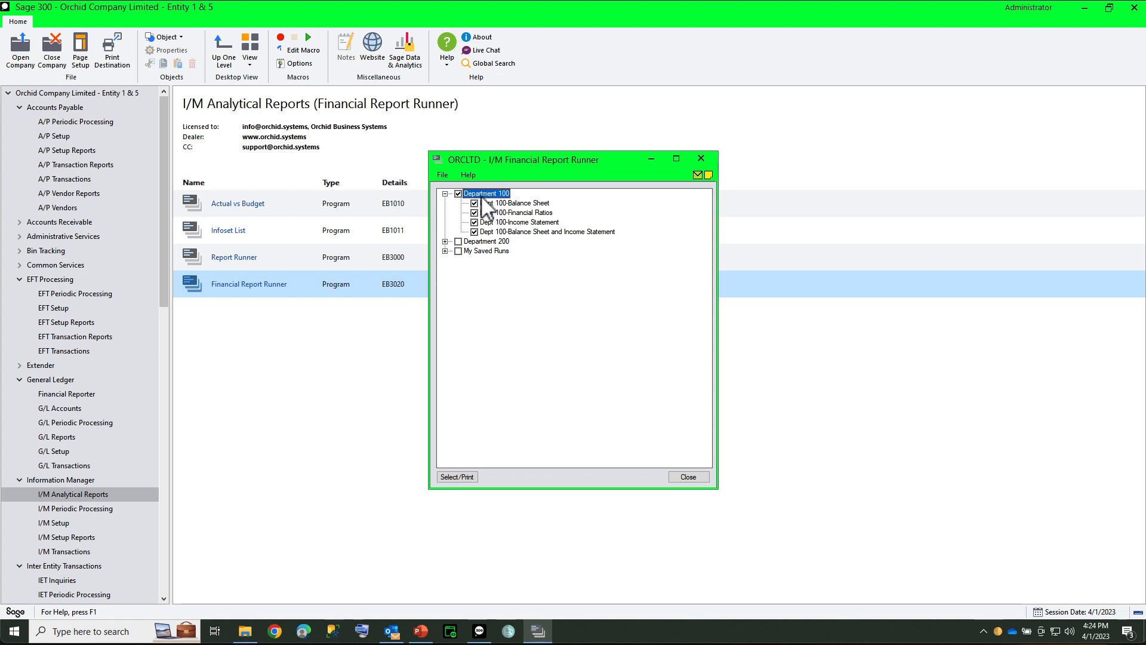
left_click(445, 242)
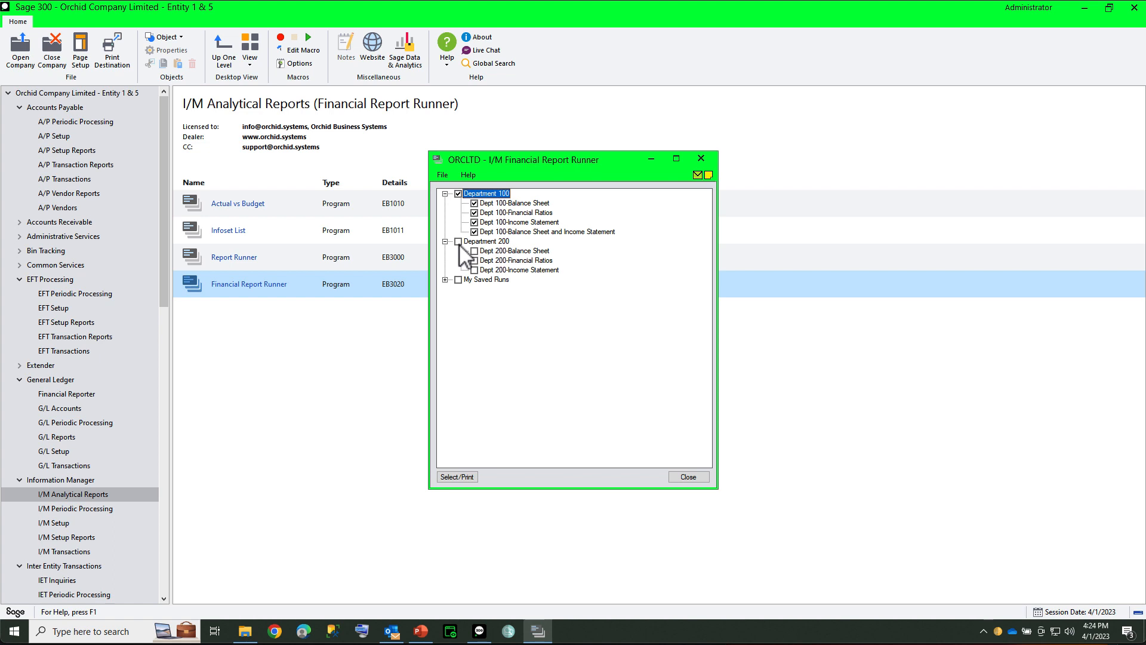
left_click(459, 242)
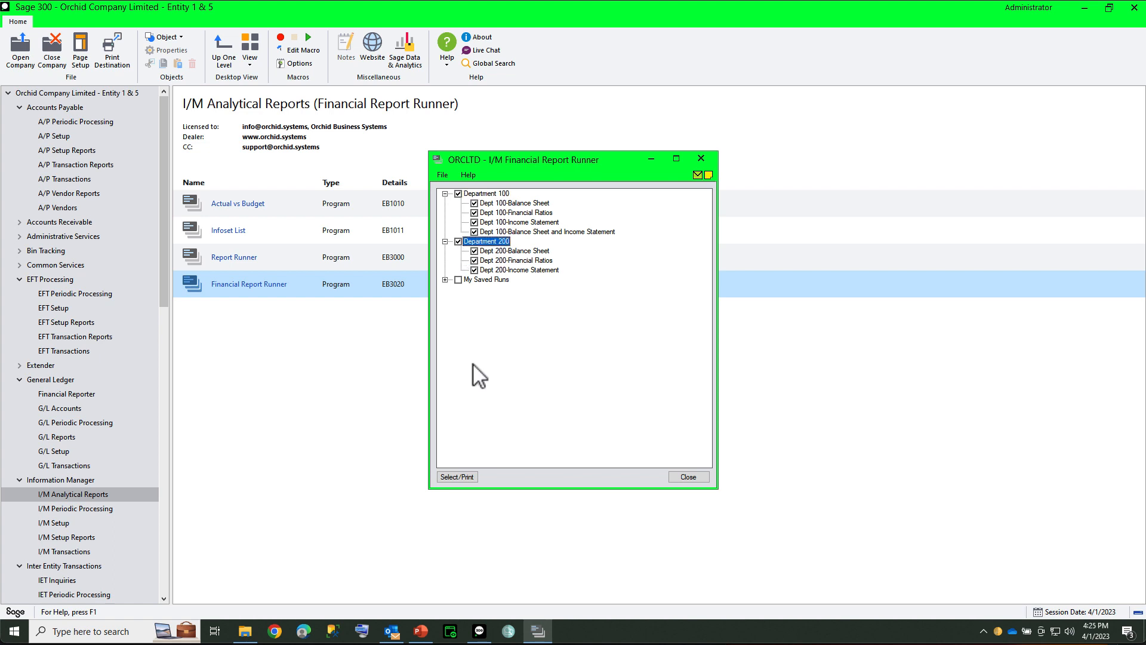
left_click(461, 476)
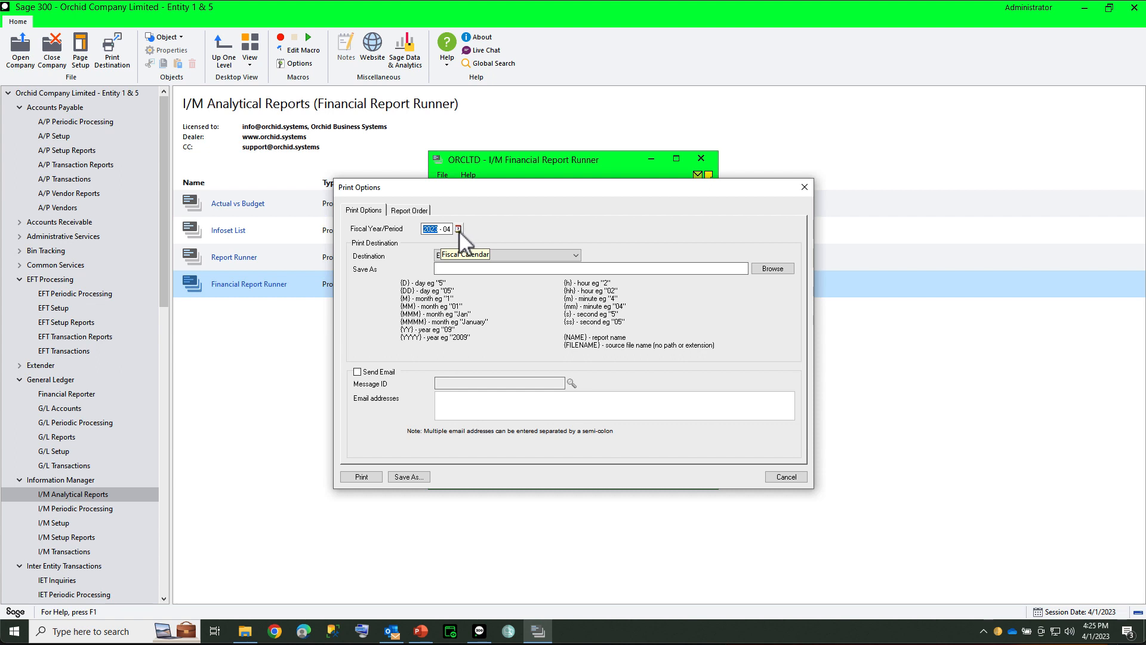
Step: Set the fiscal year and period for the selected reports to 2022-12
left_click(457, 229)
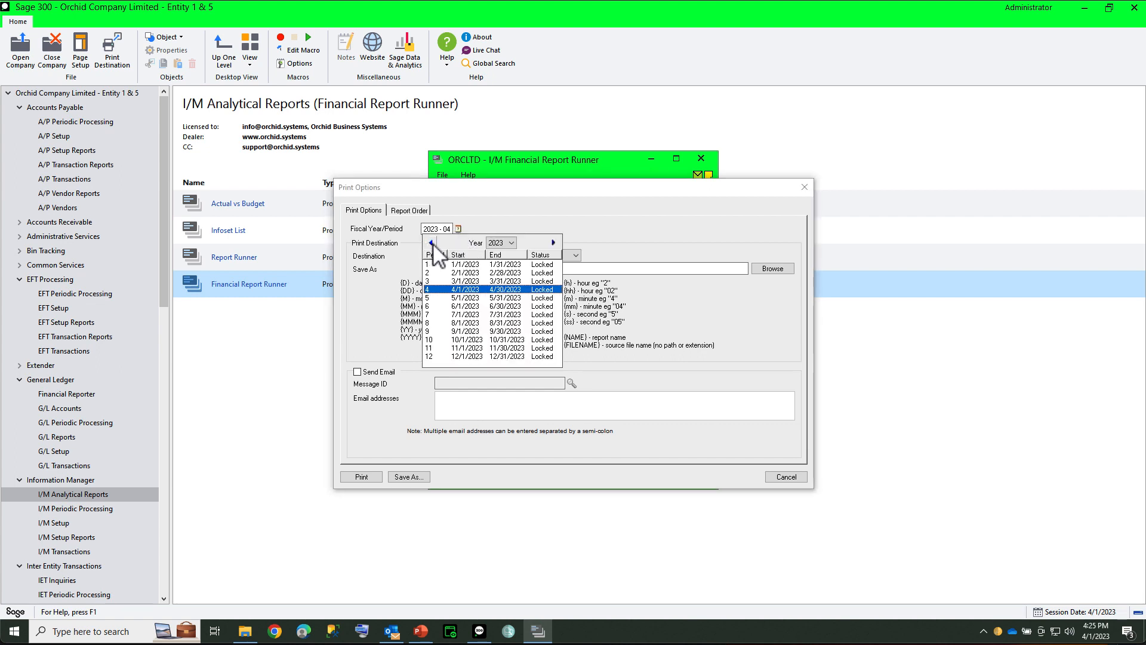
double_click(433, 243)
left_click(502, 244)
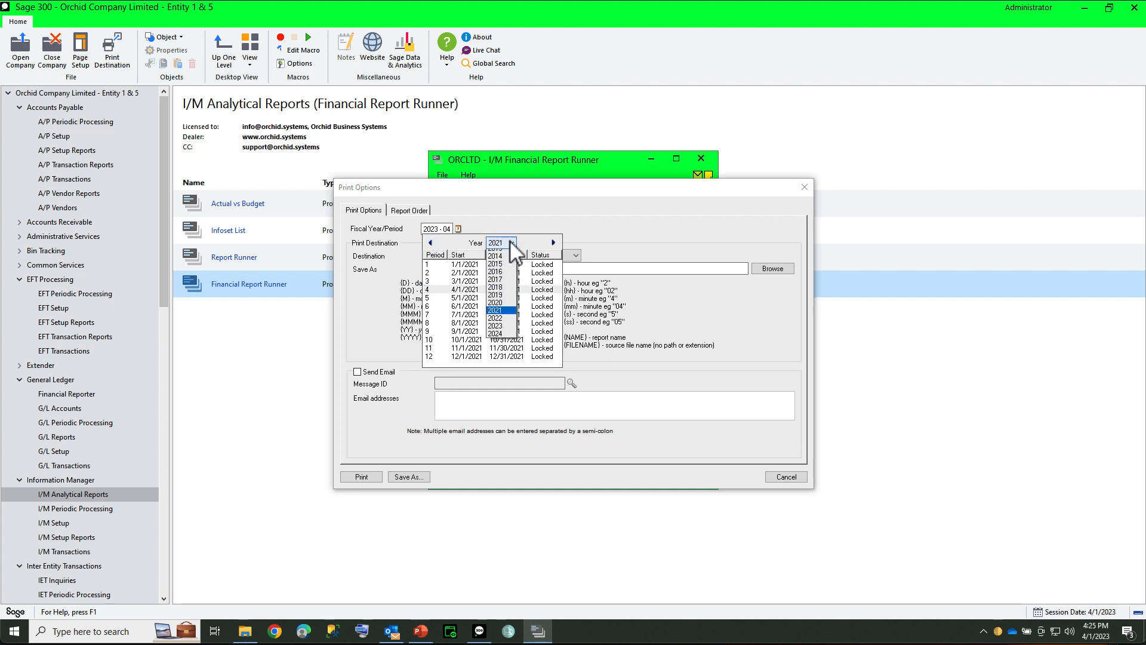
left_click(506, 349)
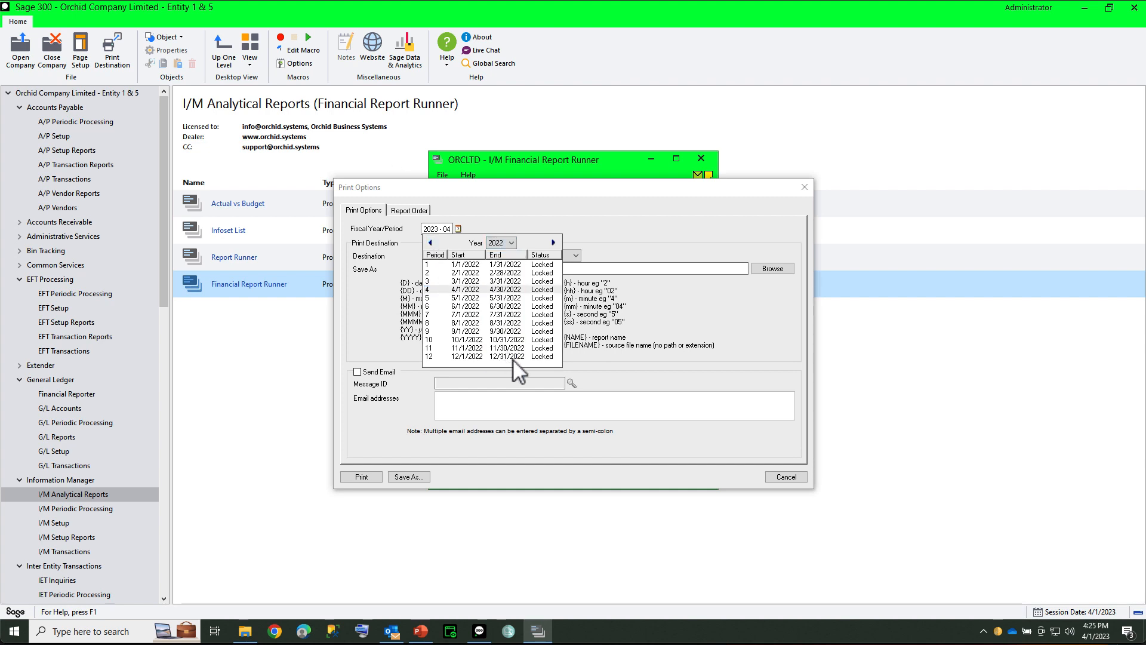
left_click(474, 357)
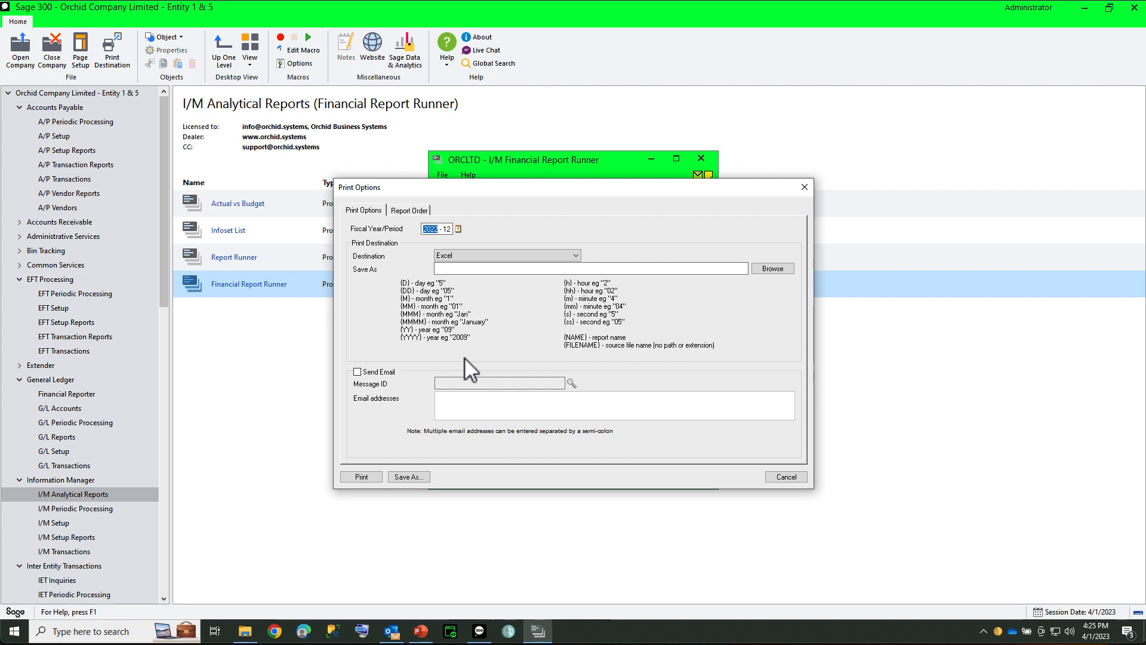
Step: Set the Excel save location to Report.xls in the OneDrive ReportRunner\ORCLTD Reports\FR Division folder
left_click(471, 268)
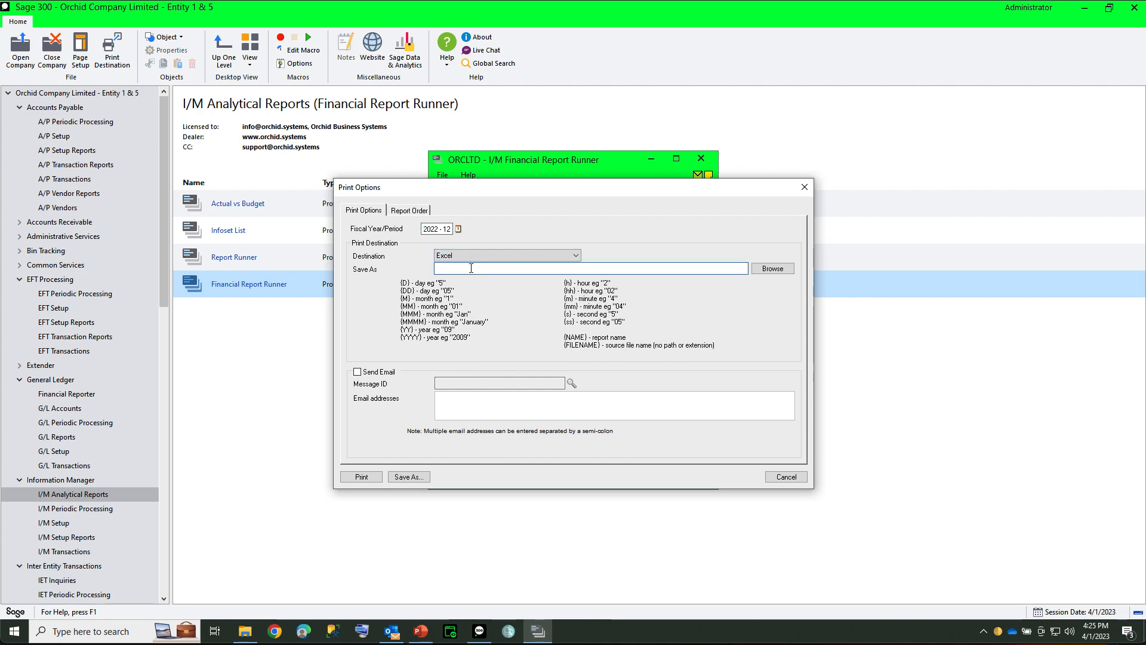
left_click(773, 268)
left_click(386, 324)
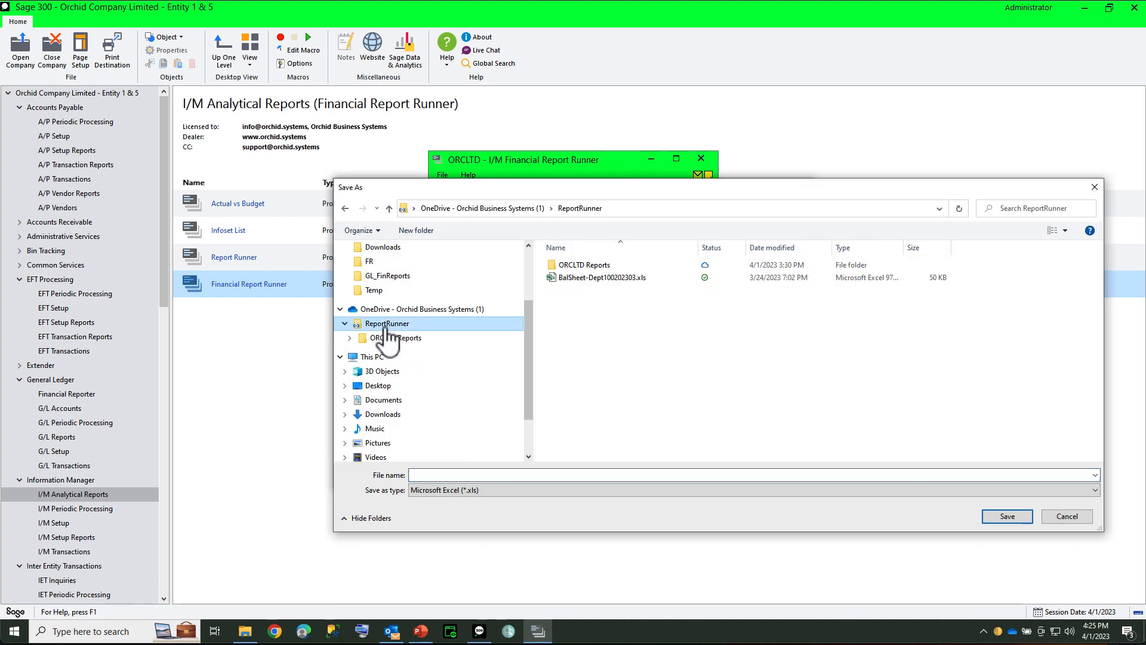
double_click(572, 267)
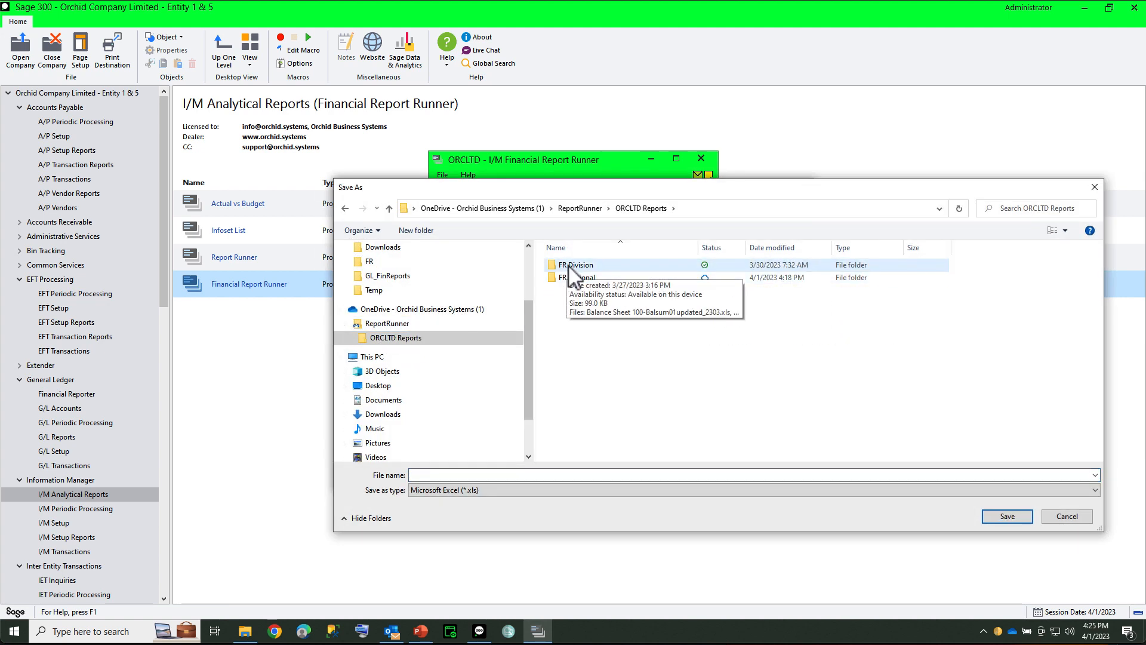
double_click(569, 266)
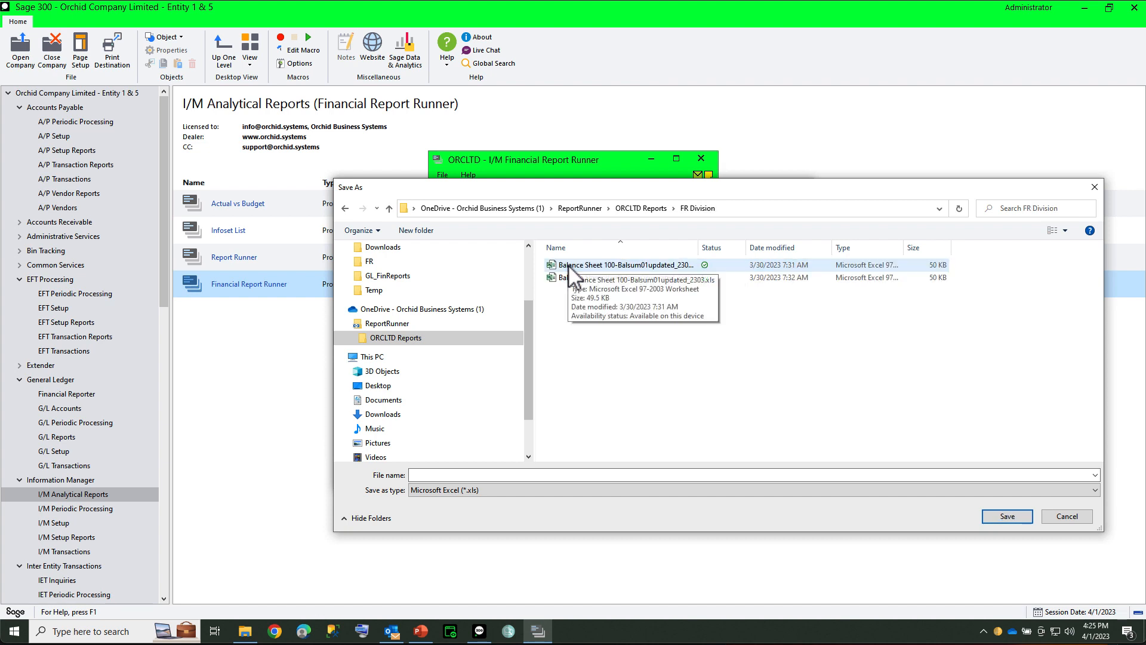
left_click(494, 474)
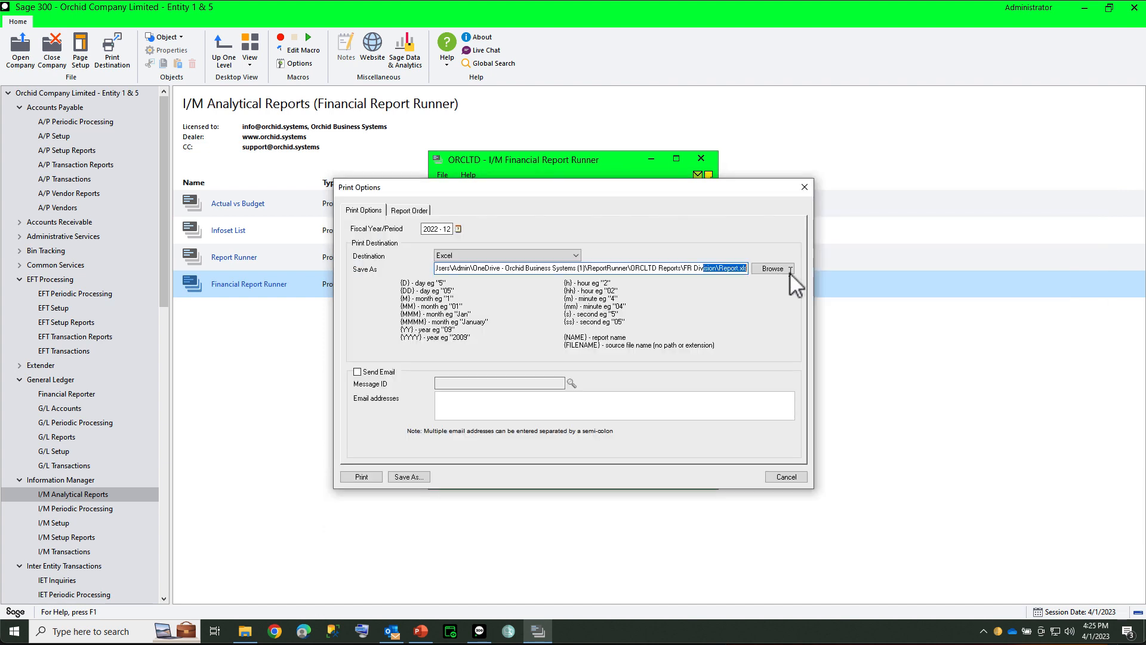
Step: Replace the file name Report in the save path with the codes {NAME}-{YYYY}{MM}, keeping the .xls extension
left_click(722, 270)
left_click_drag(739, 268, 720, 268)
type("{NAME}")
type("}")
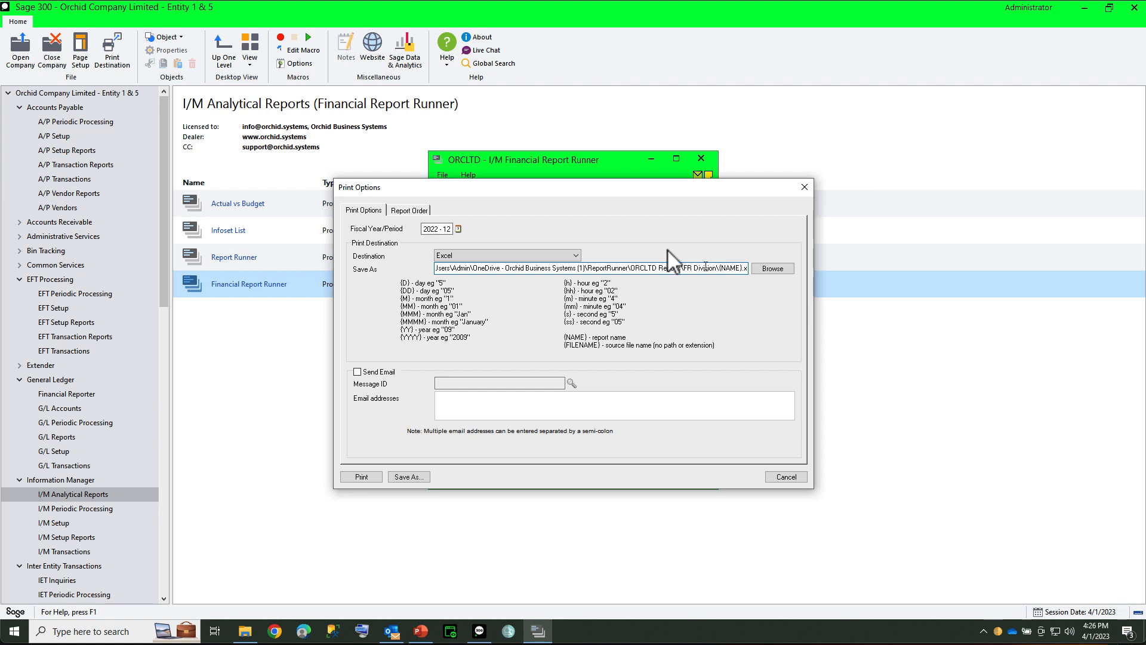
left_click_drag(602, 181, 556, 166)
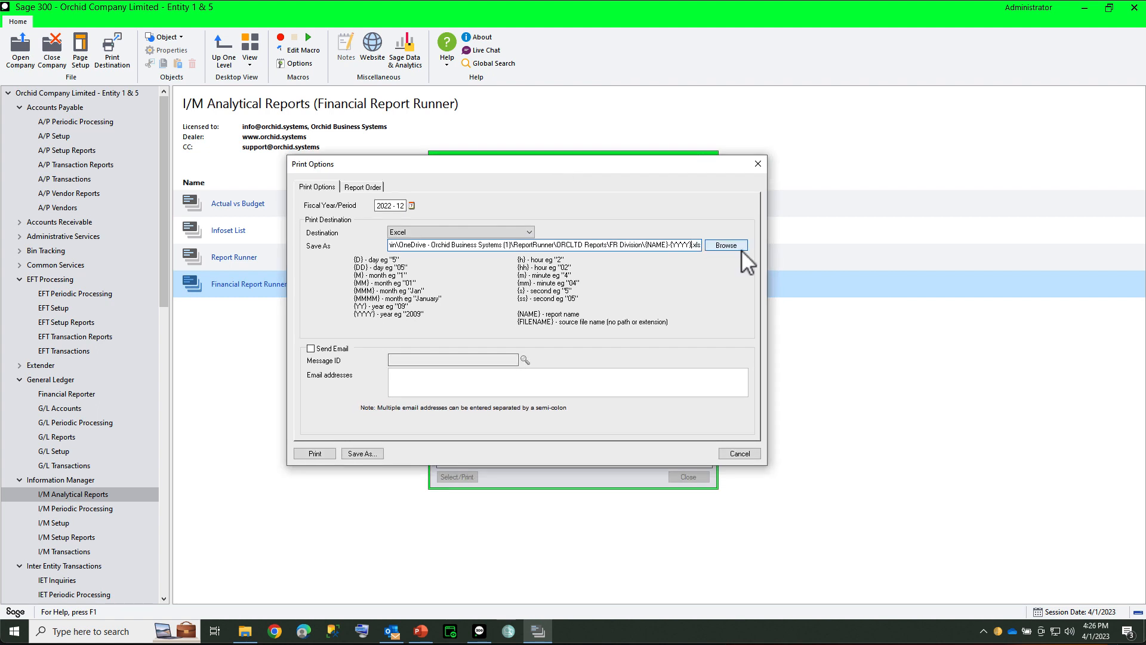
type("{")
type("M}")
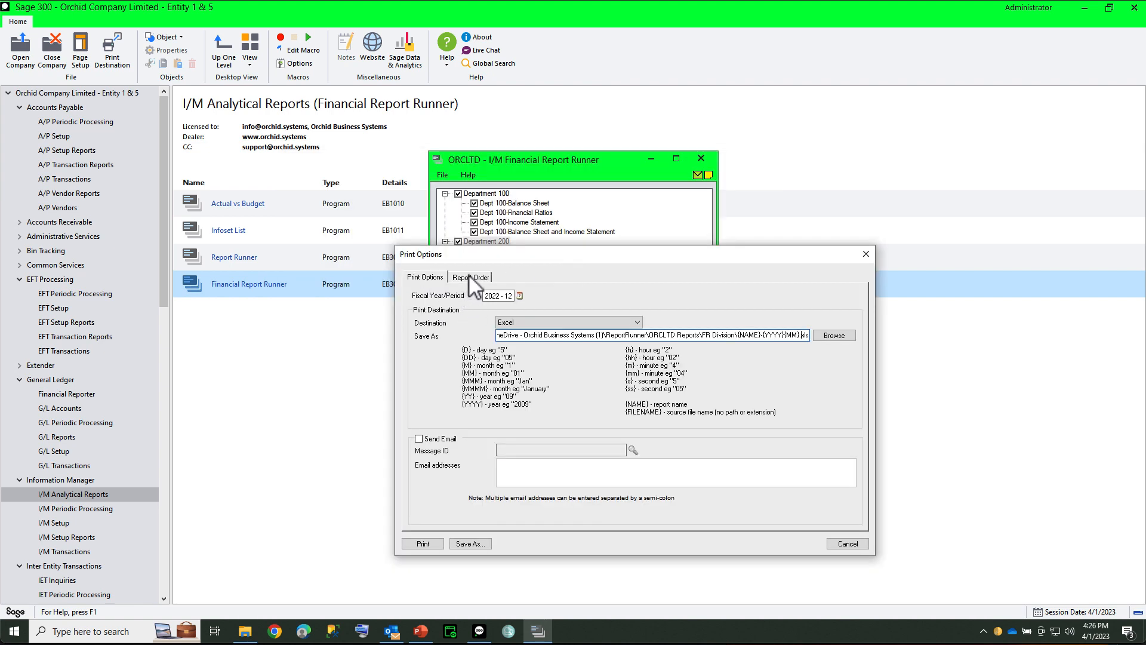
Step: Move Dept 100-Balance Sheet and Income Statement up three places in the report order, directly after Dept 100-Income Statement
left_click(470, 277)
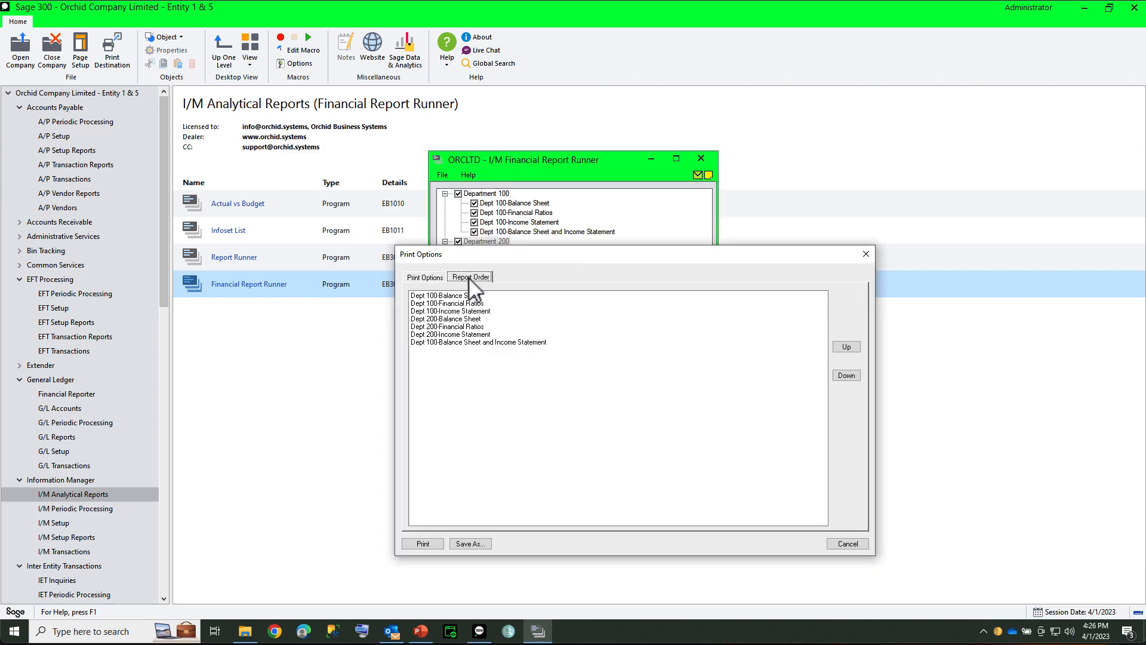
left_click(452, 342)
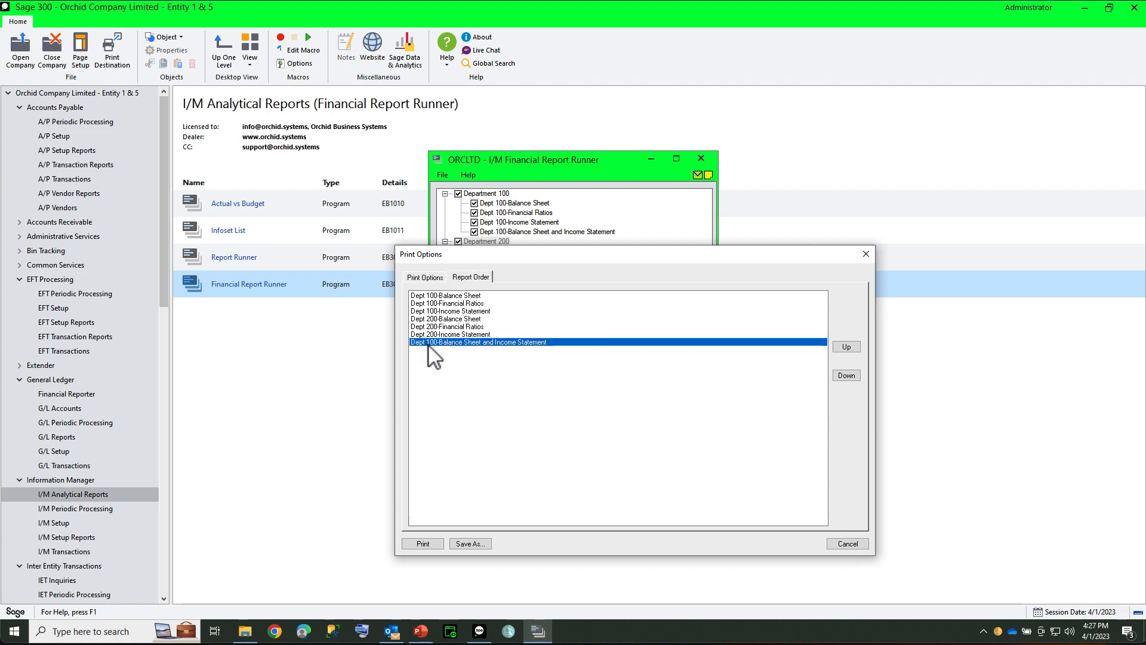
left_click(847, 347)
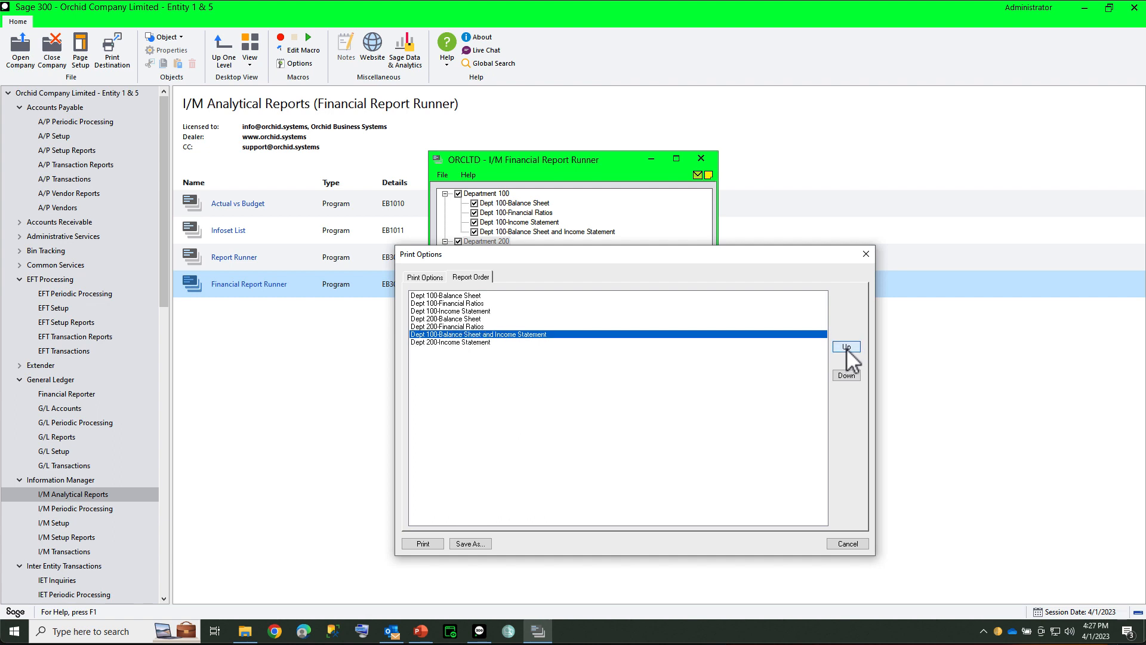
left_click(847, 348)
left_click(847, 348)
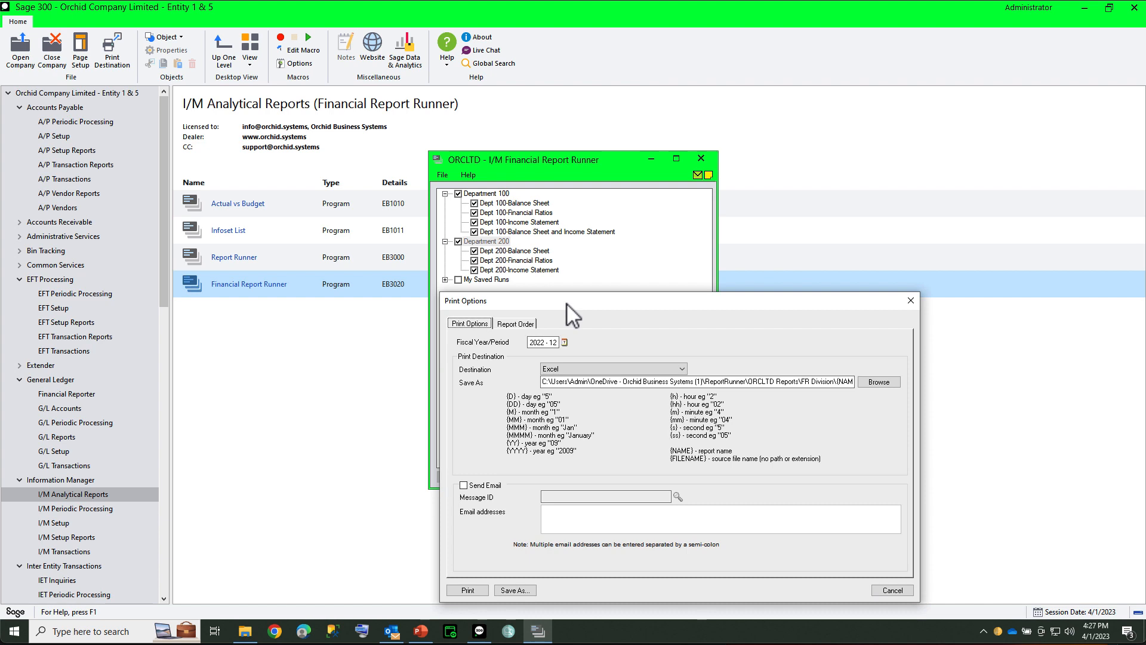
Step: Save the report run as Departments100-200-PrintOnly and print the selected reports
left_click(511, 590)
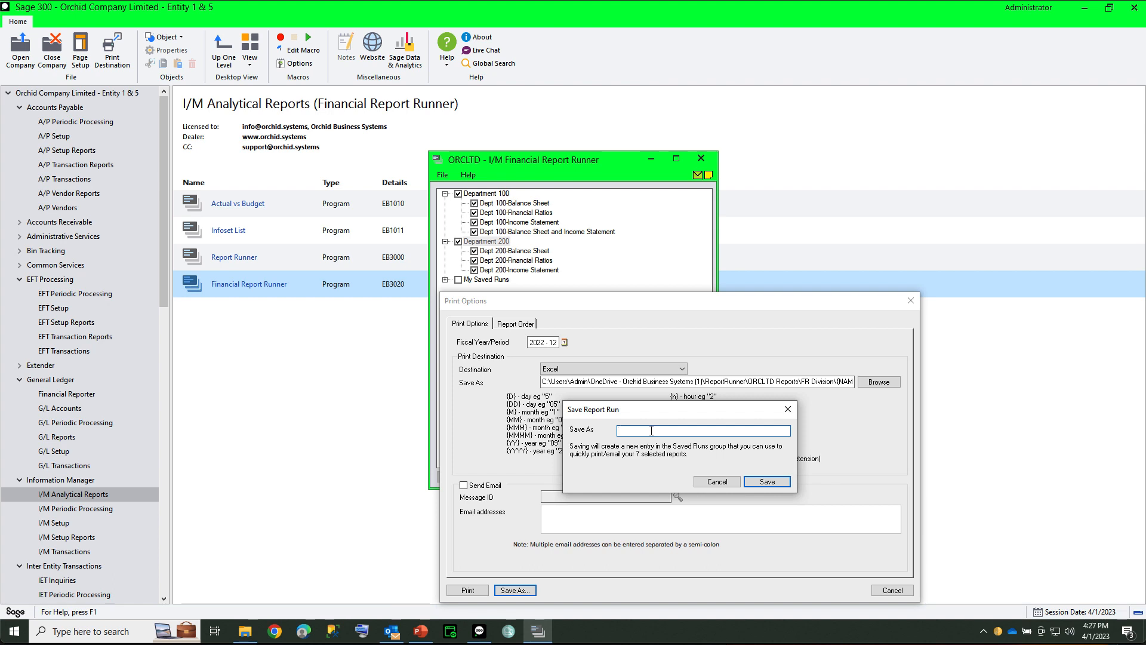
type("Departments100-200-PrintOnly")
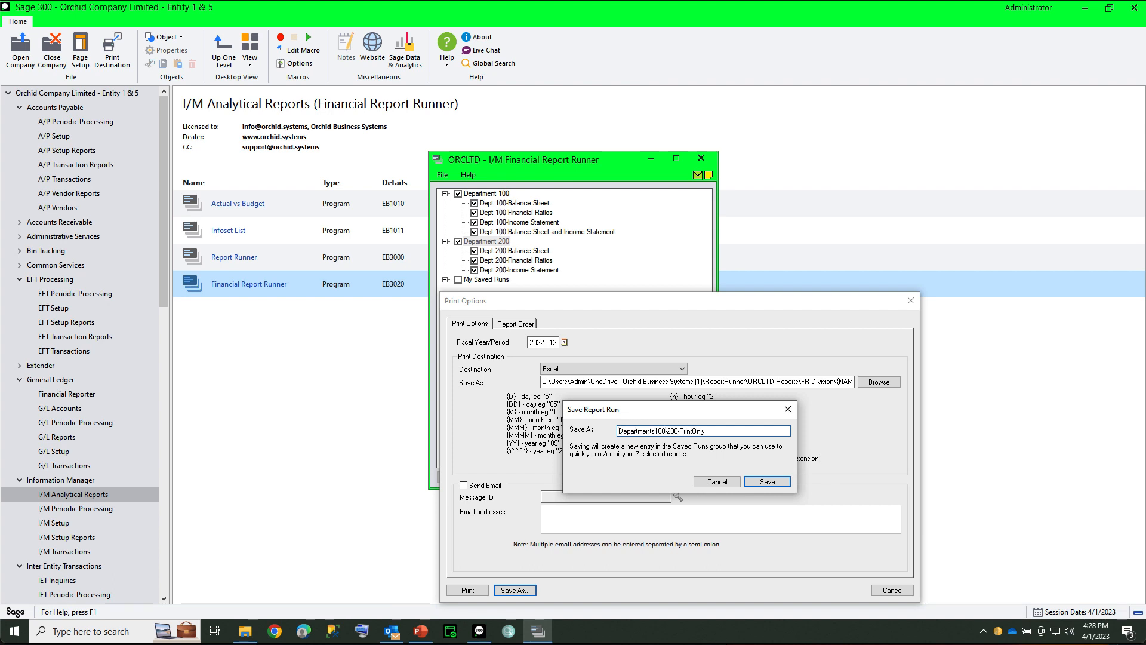
left_click(767, 482)
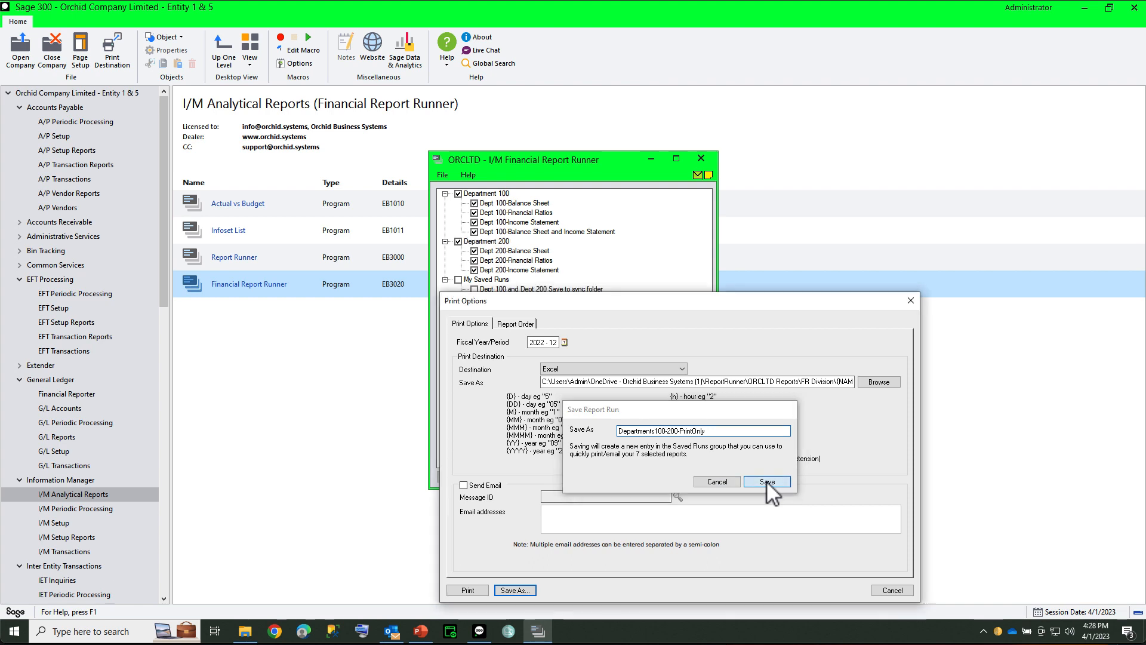
left_click(468, 589)
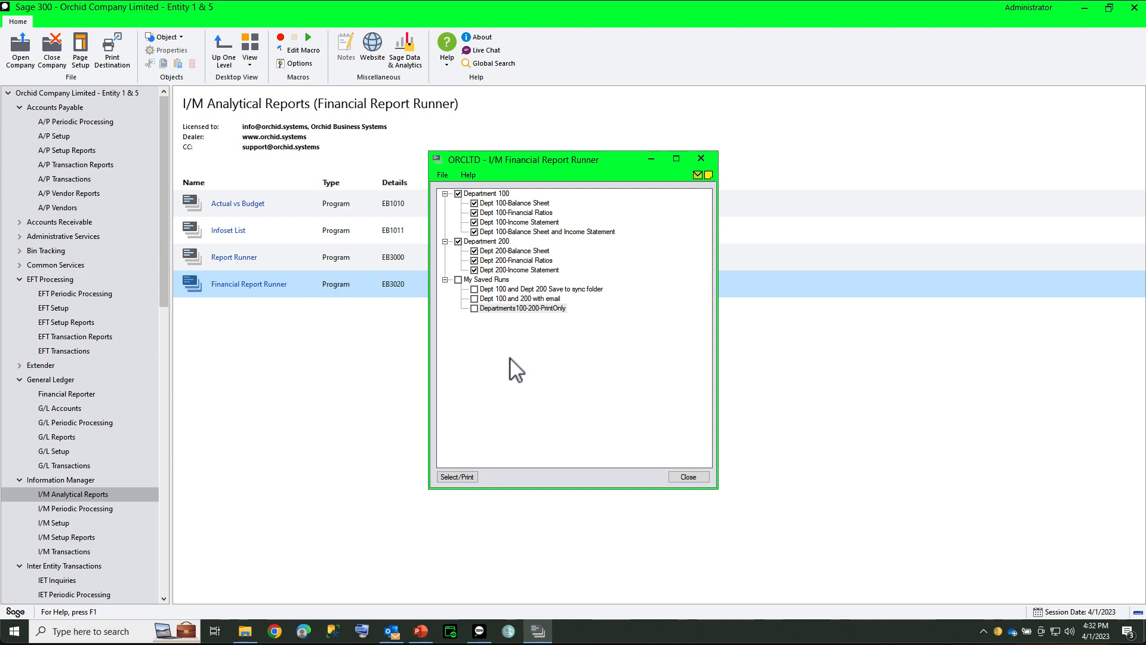
Step: Switch to File Explorer and check the printed department reports in the ORCLTD Reports\FR Division folder beside the report list
left_click(245, 632)
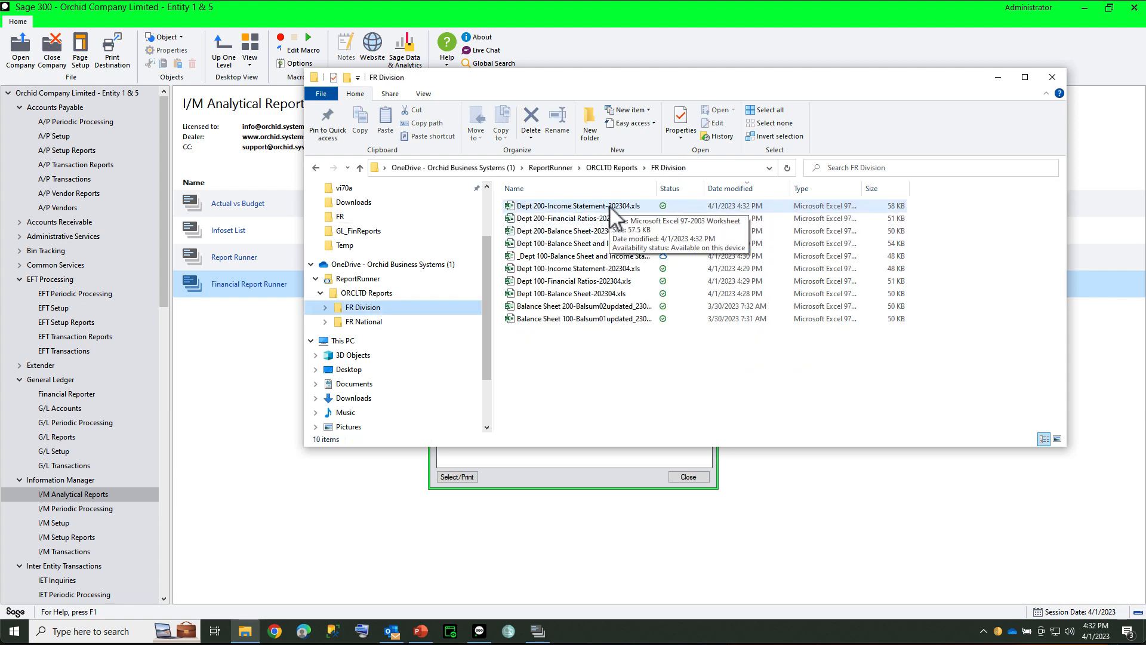
left_click_drag(602, 89, 909, 136)
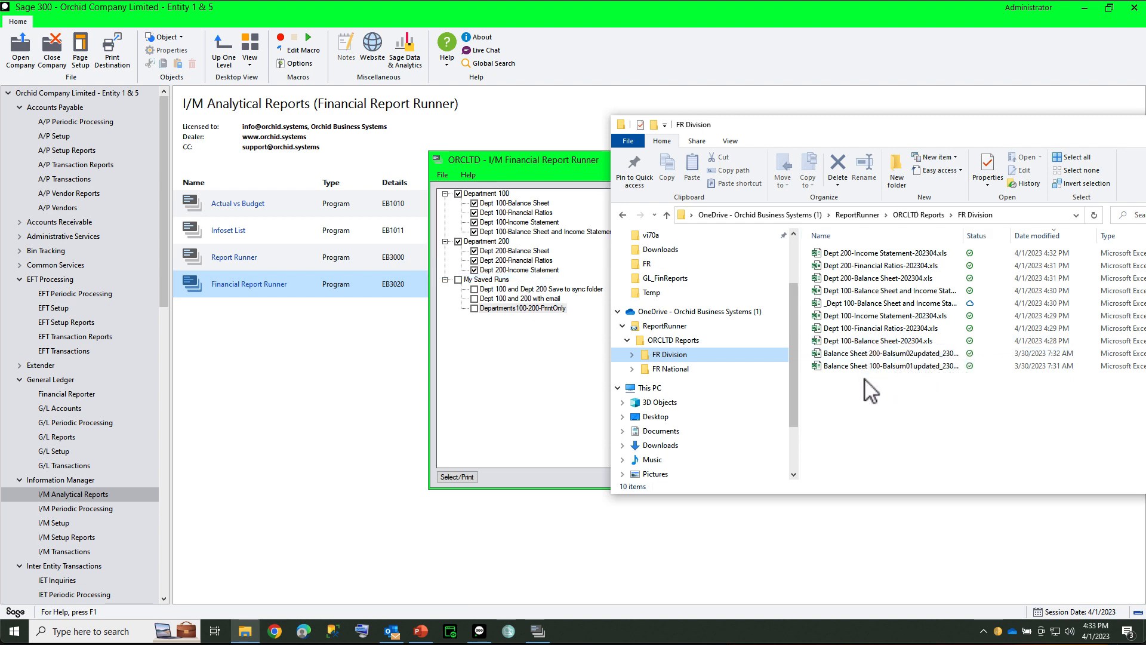
Step: Close and reopen the Financial Report Runner, then open the print options of the saved run Departments100-200-PrintOnly
left_click(594, 220)
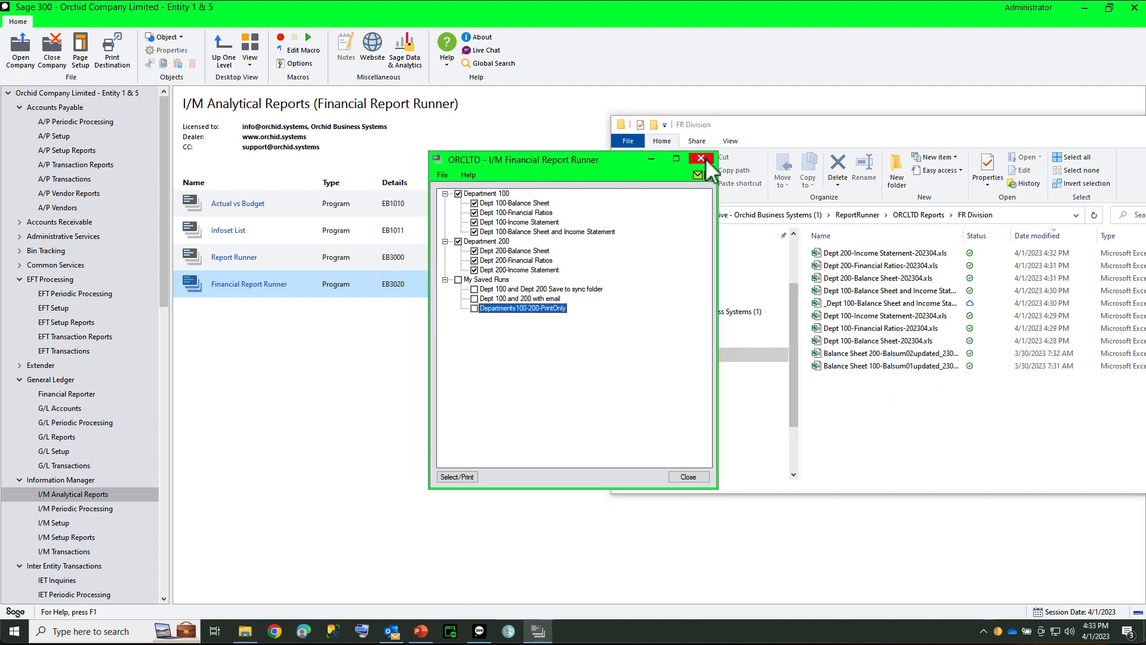
left_click(706, 159)
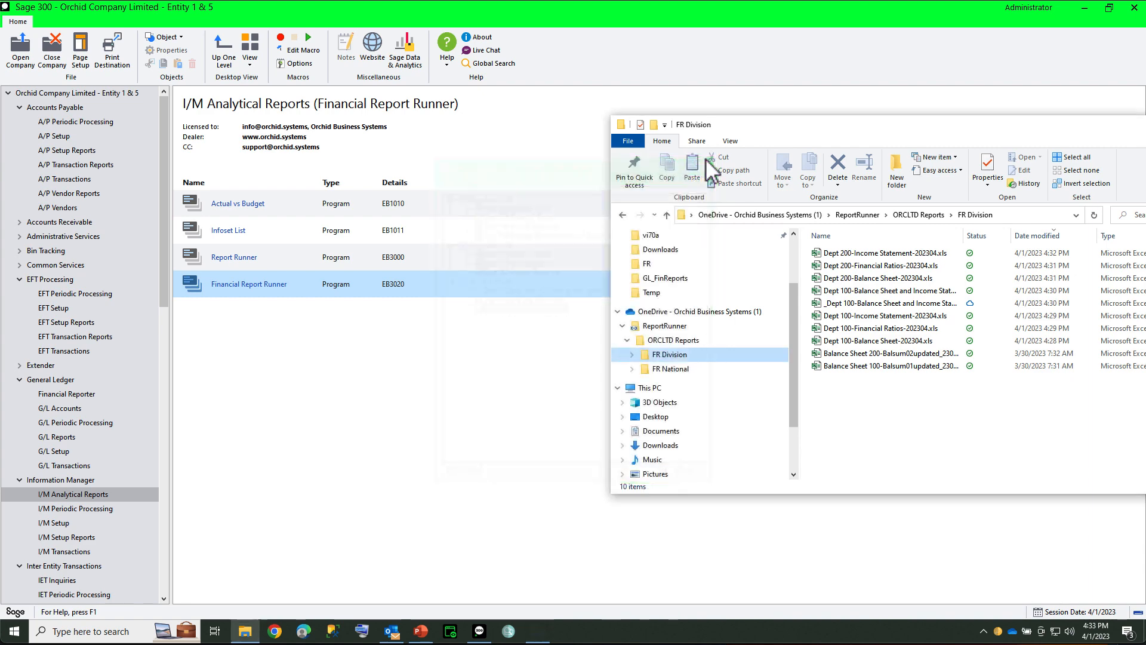
double_click(221, 286)
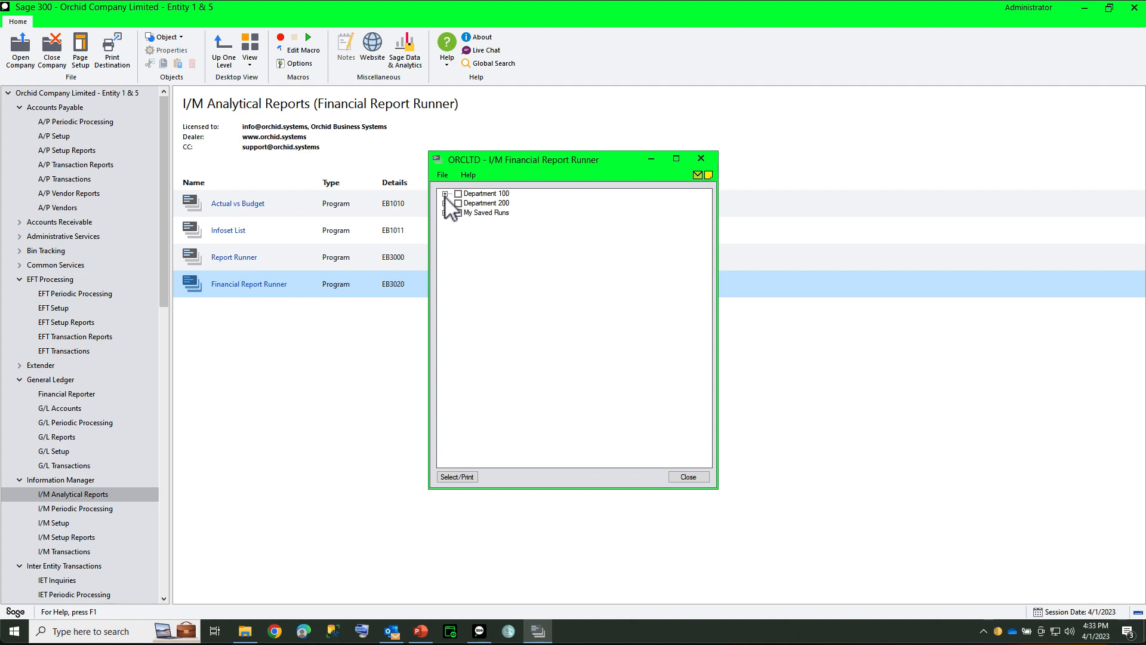
left_click(445, 212)
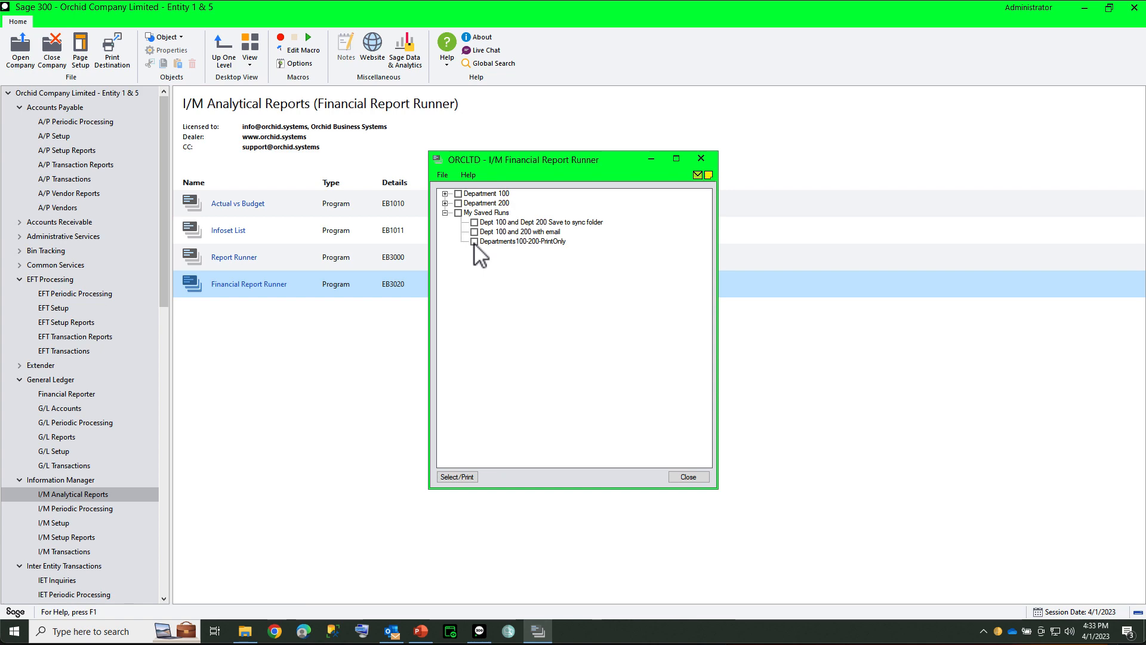
left_click(474, 242)
left_click(453, 476)
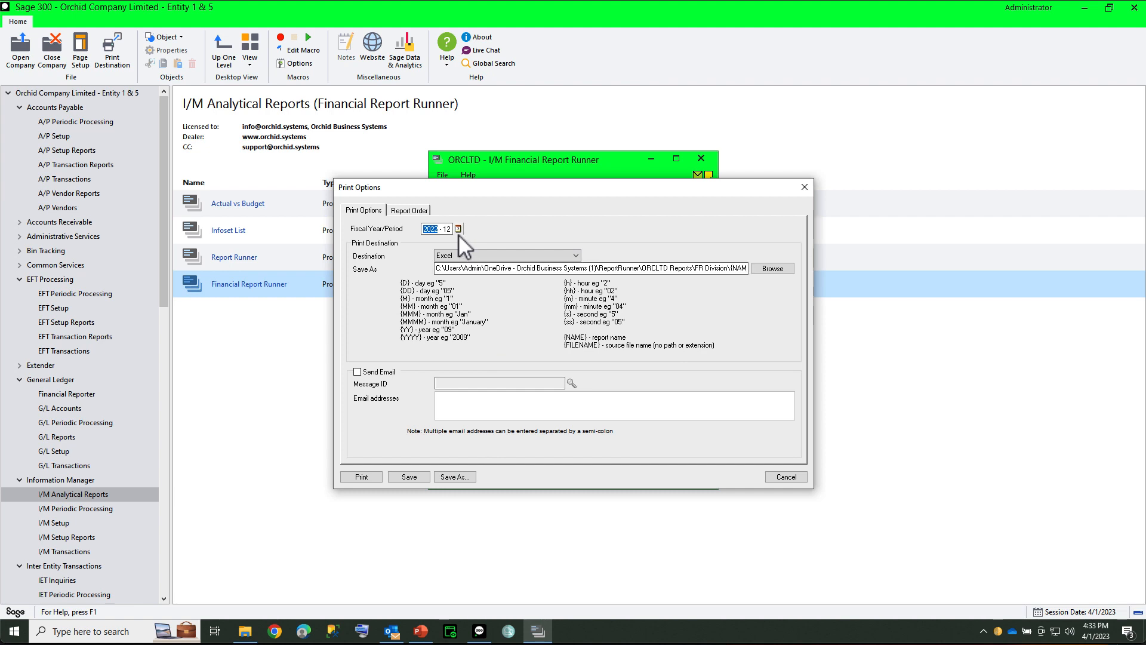
Step: Set the fiscal year/period of the saved run to 2023 - 02, check its file-name pattern, and print the run
left_click(458, 230)
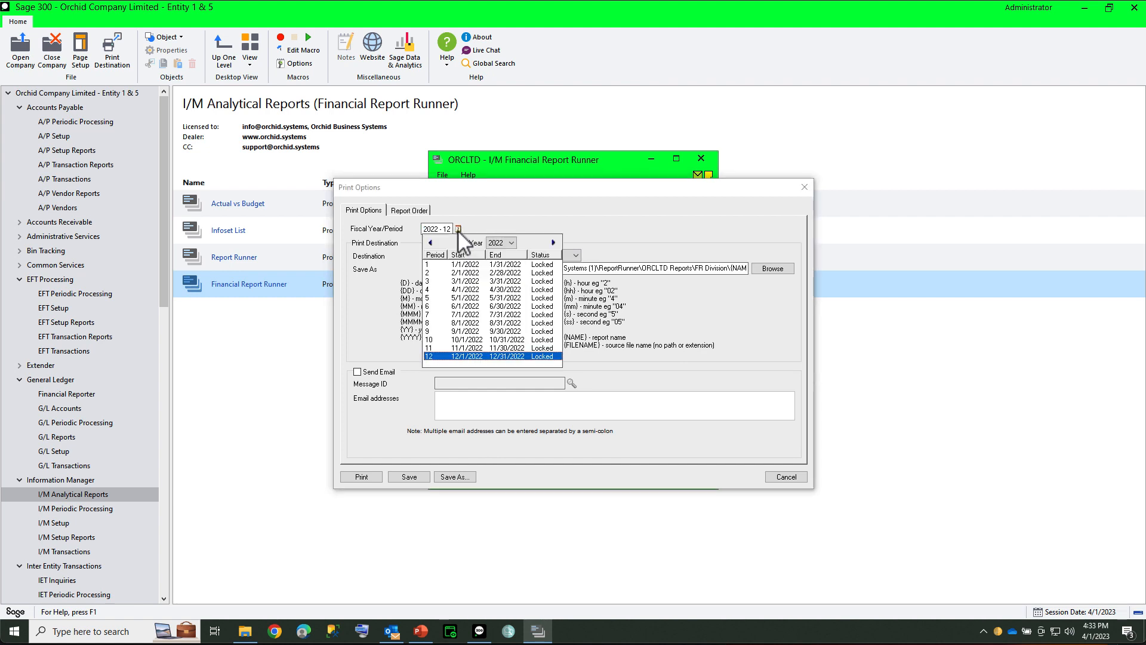
left_click(506, 242)
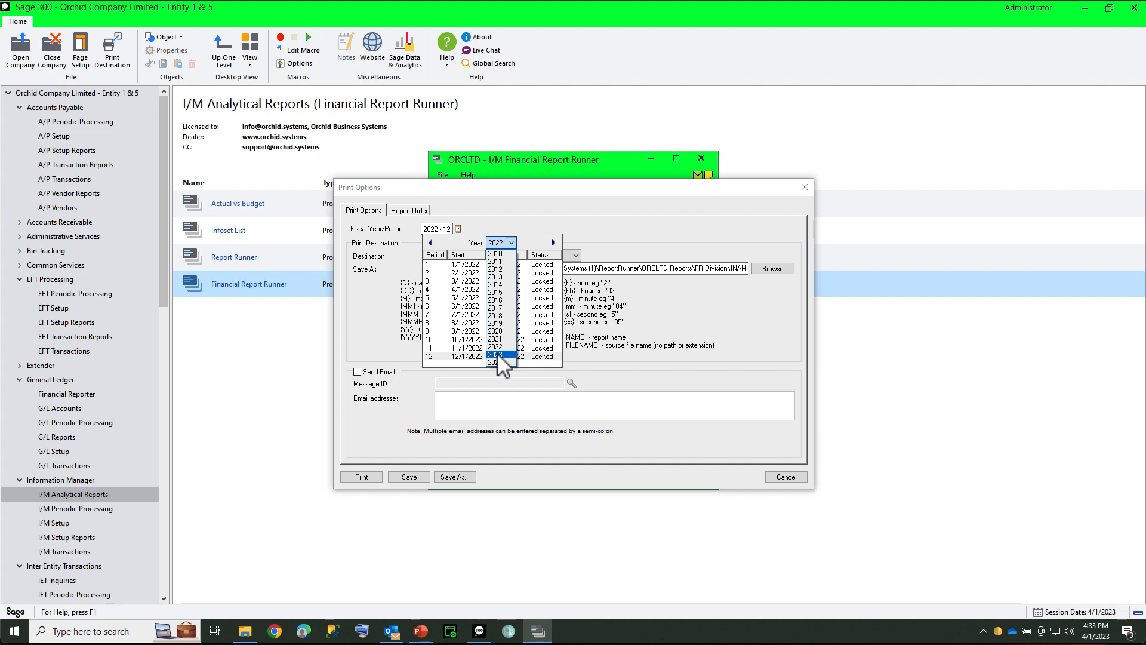
left_click(496, 355)
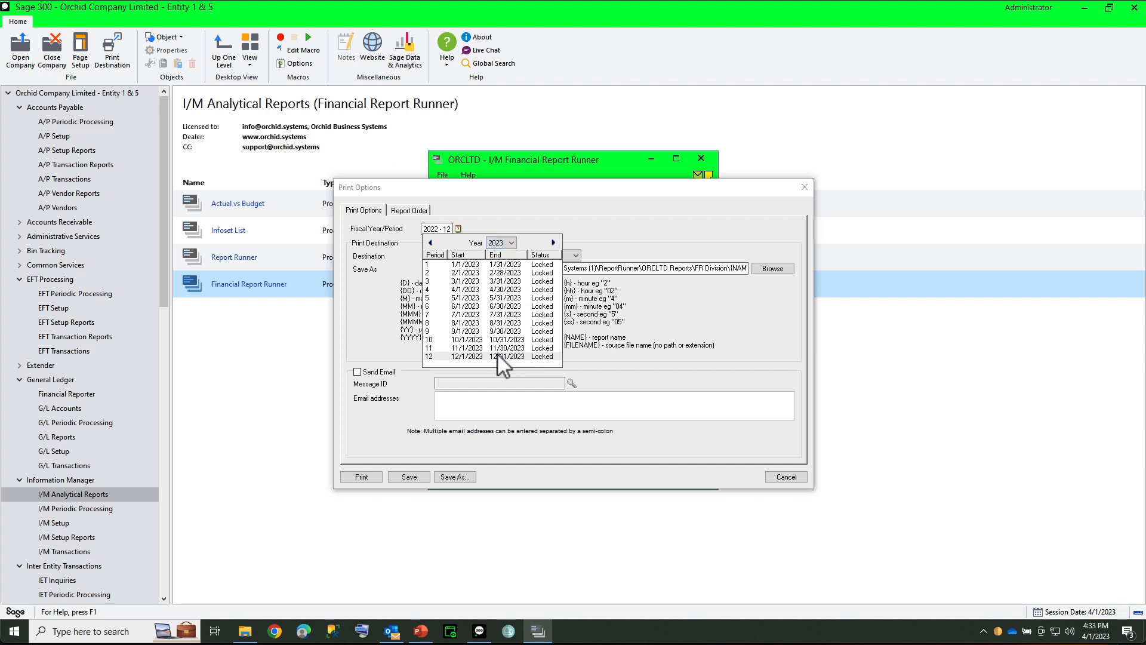
left_click(460, 273)
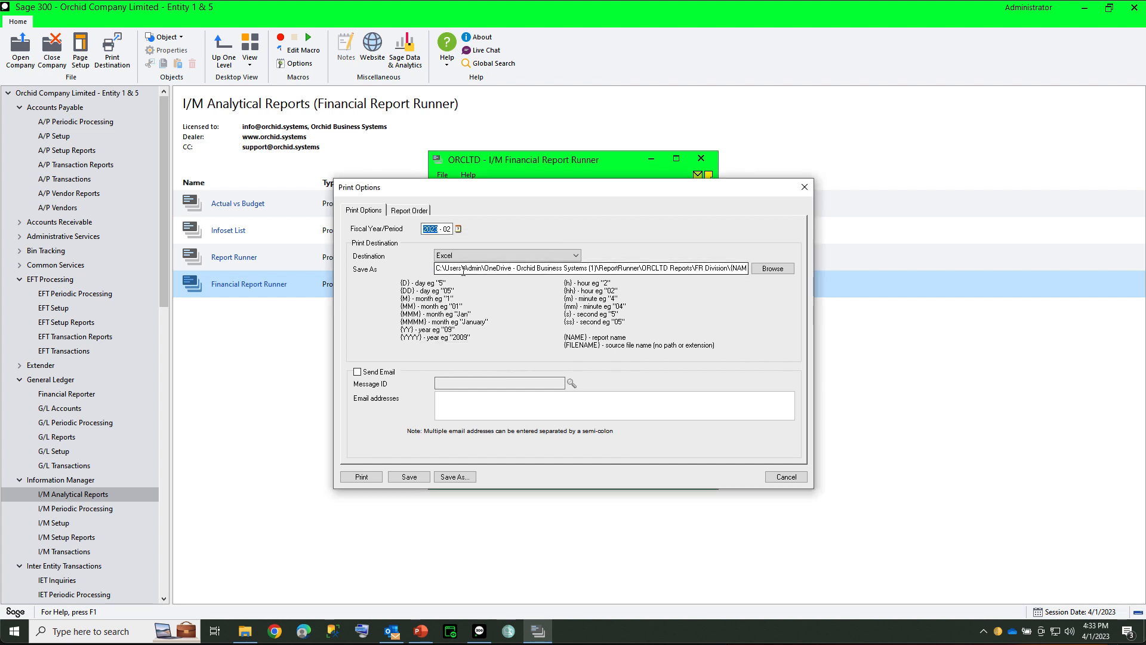
left_click_drag(669, 269, 753, 272)
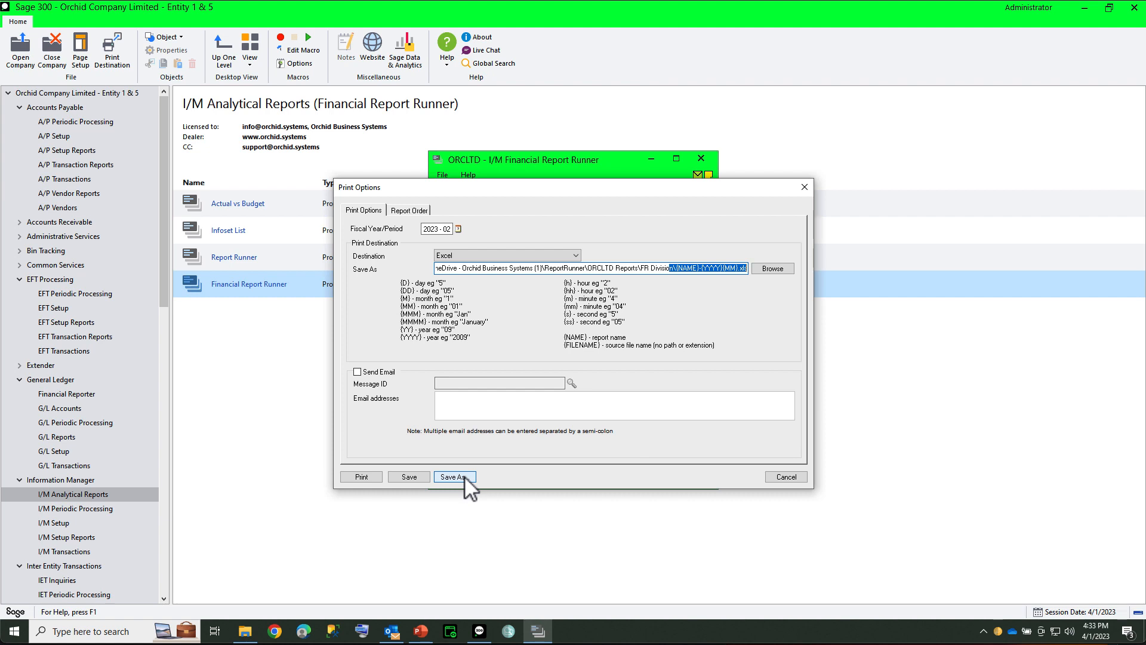
left_click(361, 476)
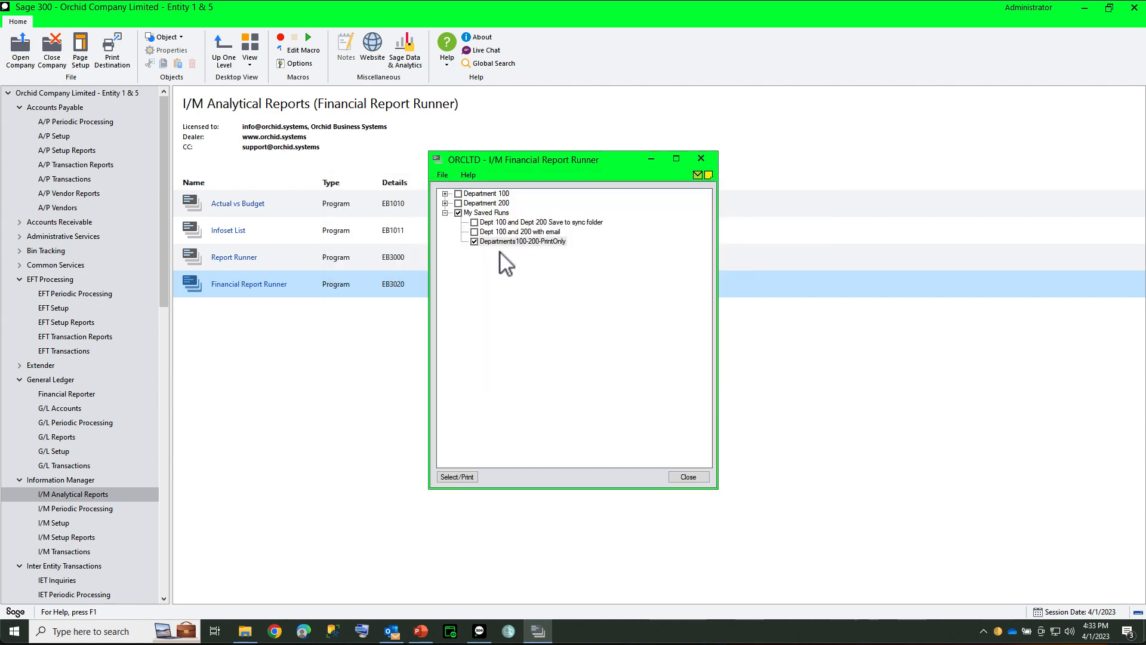
Step: Reopen the print options of Departments100-200-PrintOnly, review its report order, and close the options
left_click(457, 477)
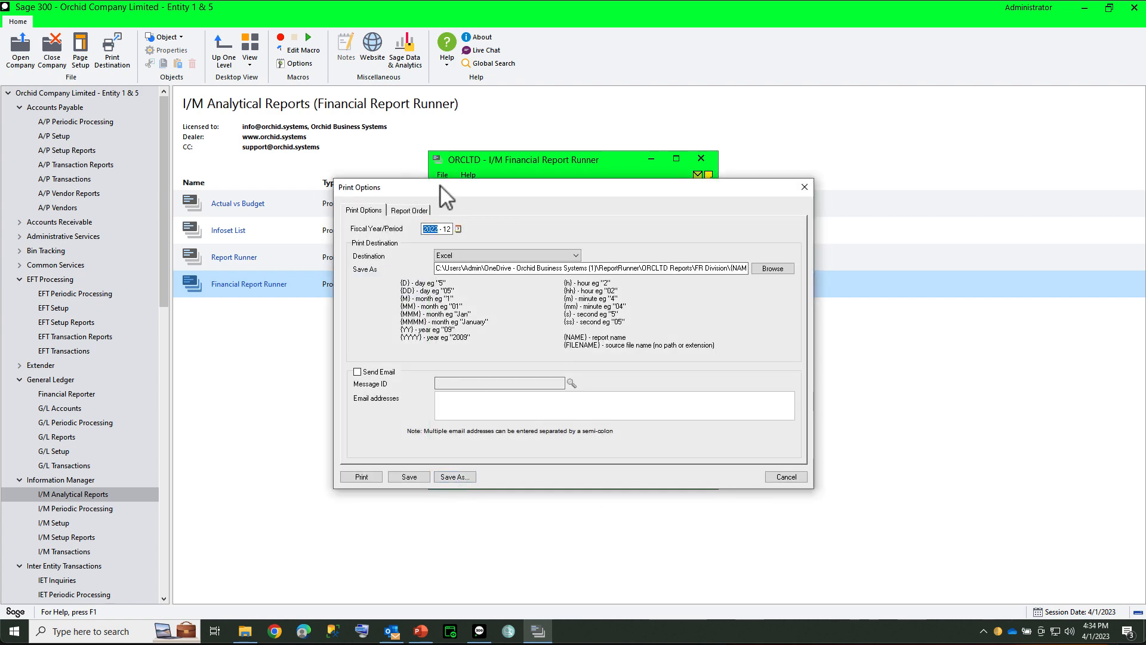
left_click(415, 210)
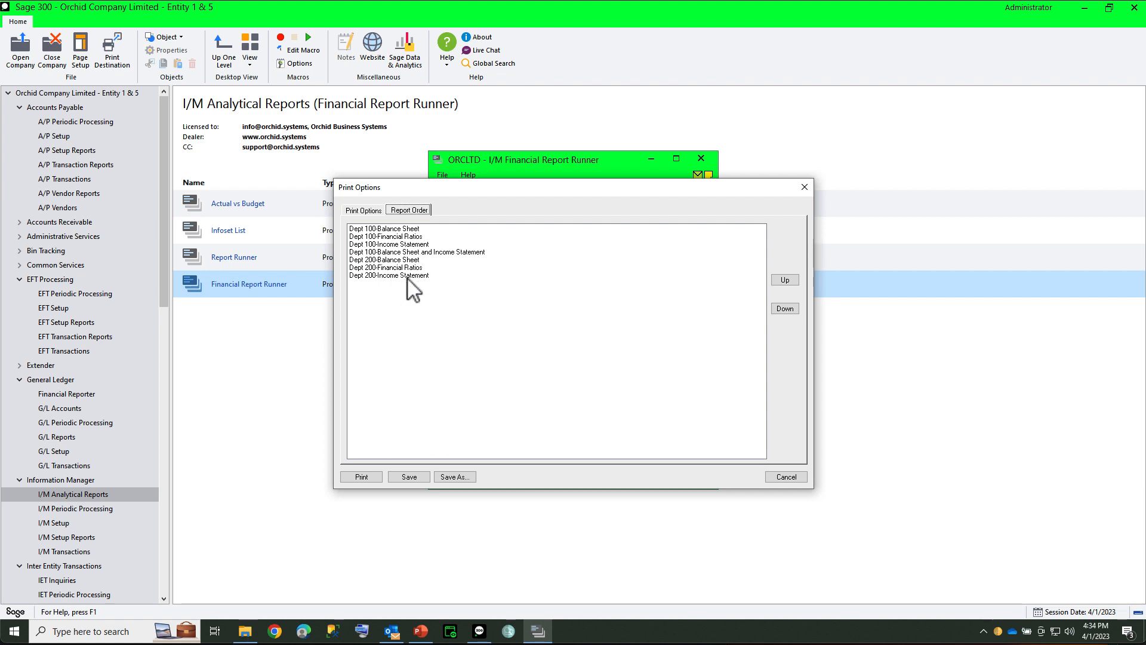
left_click(363, 210)
key("Escape")
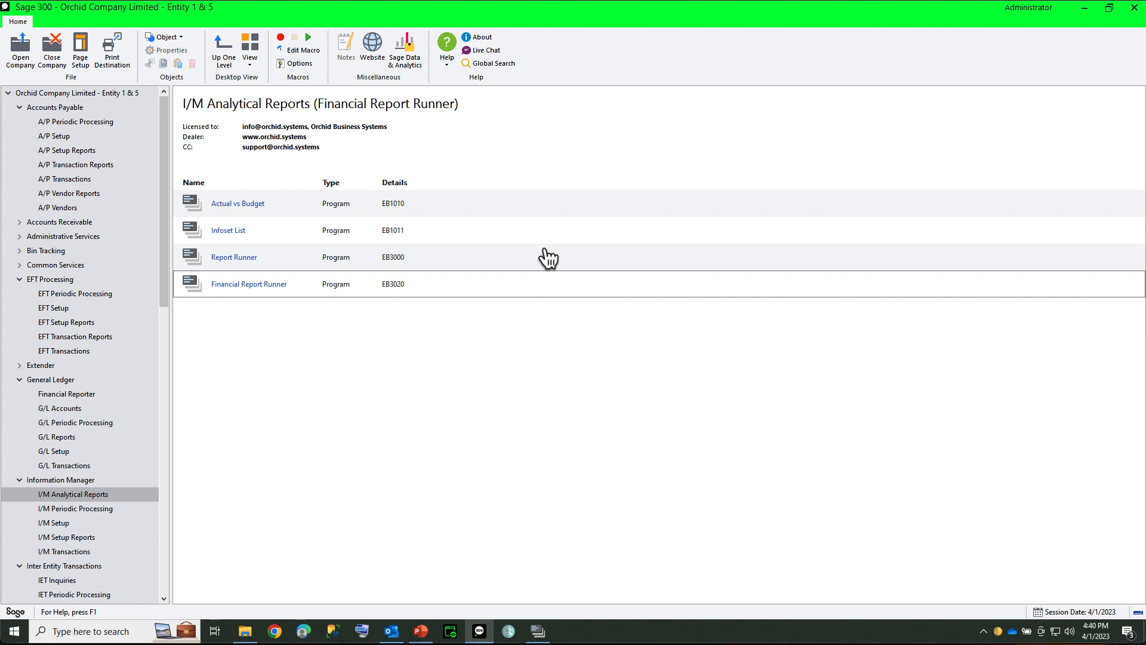
Step: Open the I/M Setup Options, review the e-mail settings and available email services, and close them without changes
left_click(41, 522)
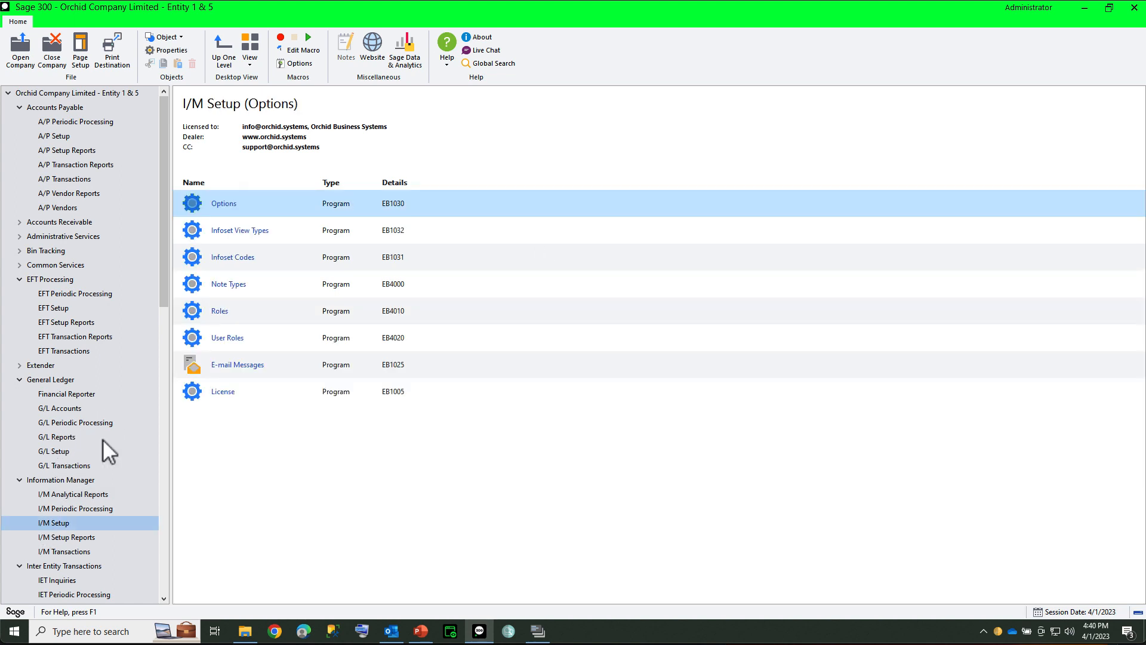
double_click(195, 203)
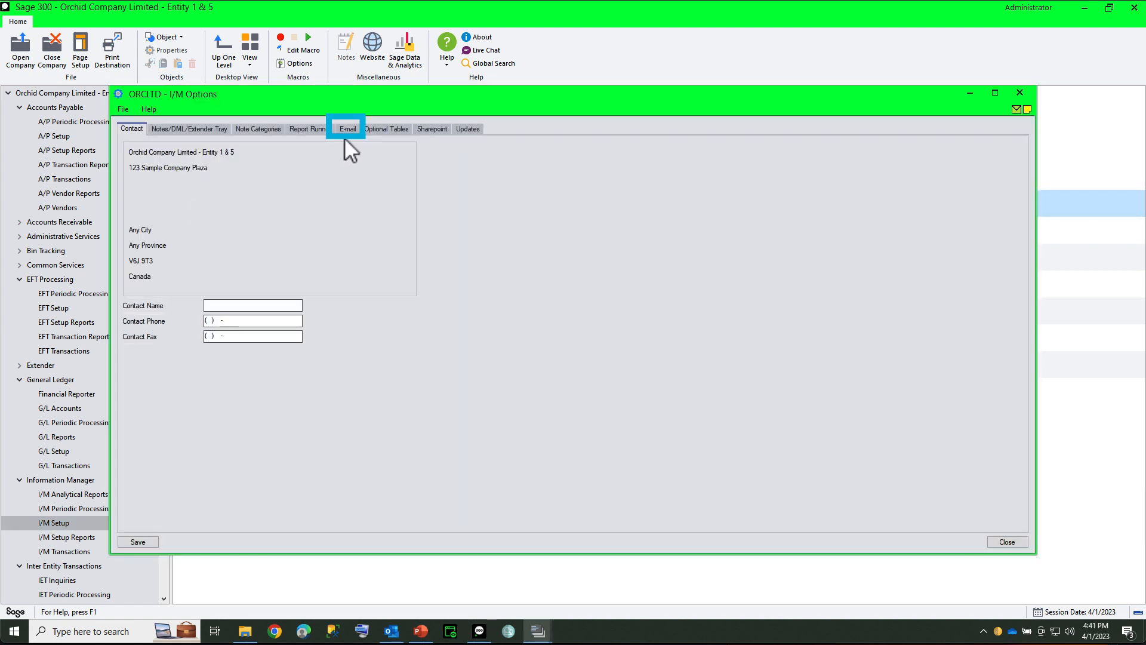
left_click(346, 134)
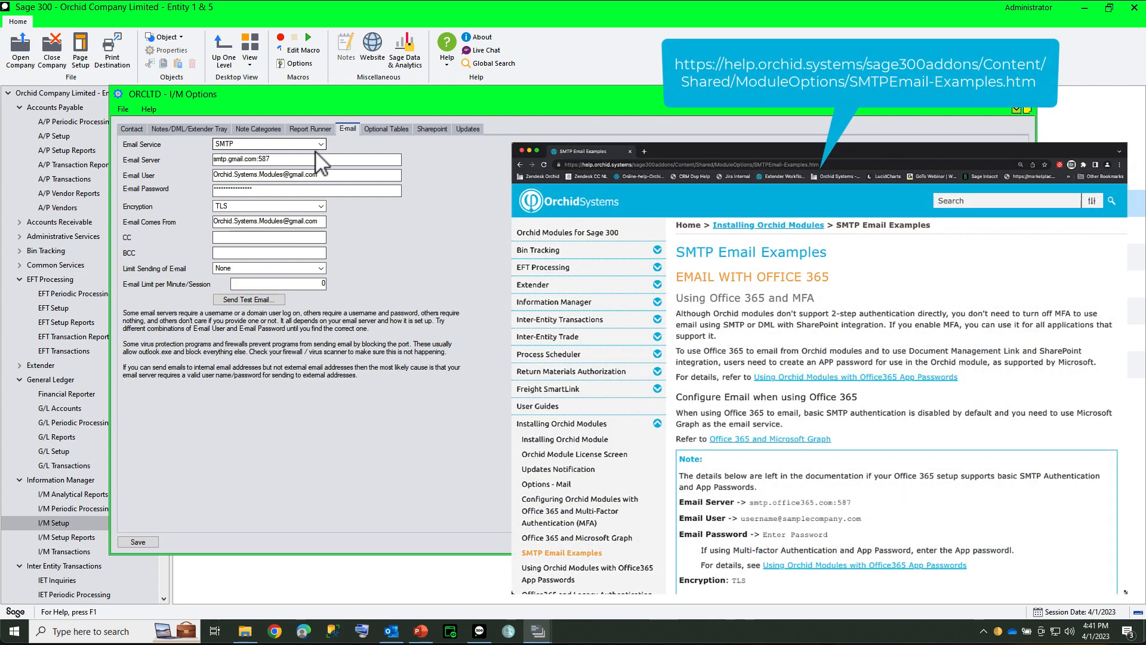
left_click(321, 143)
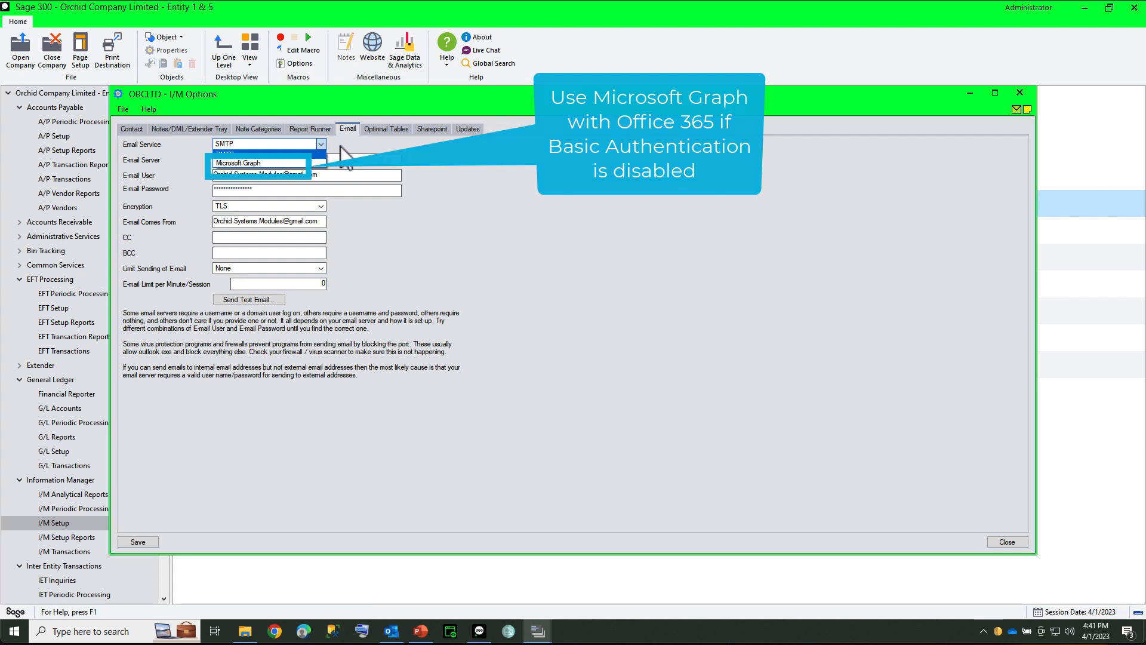
left_click(340, 147)
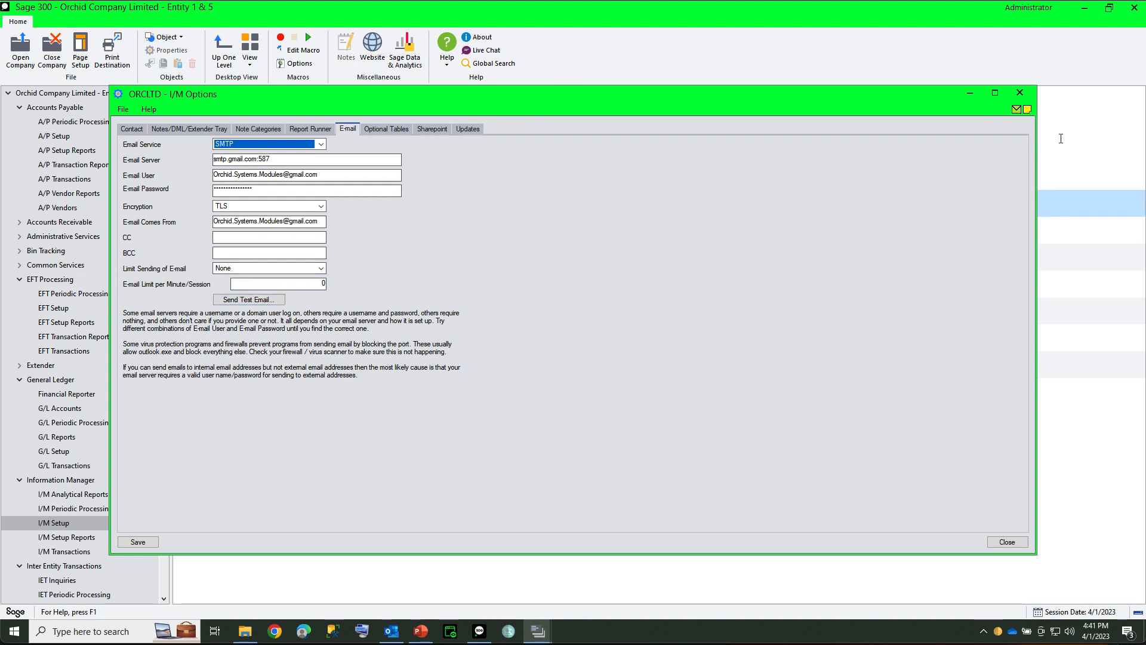
left_click(1020, 93)
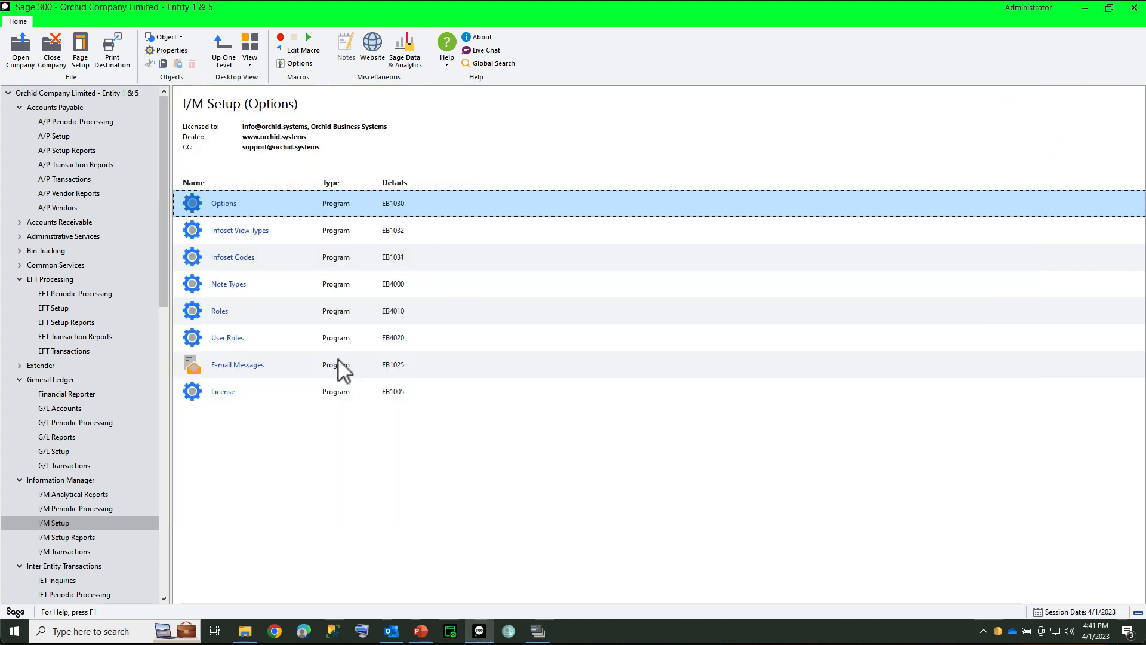
Step: Open the Financial Report Runner, select only Dept 100-Balance Sheet, and review its print and email options without printing
left_click(81, 496)
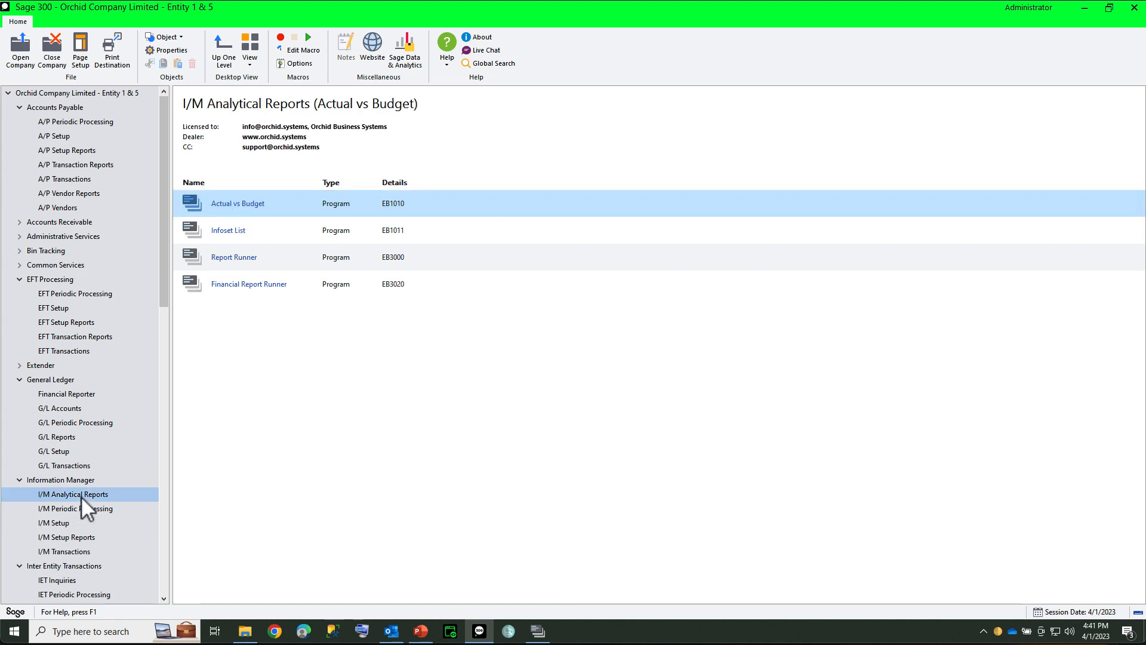
double_click(233, 286)
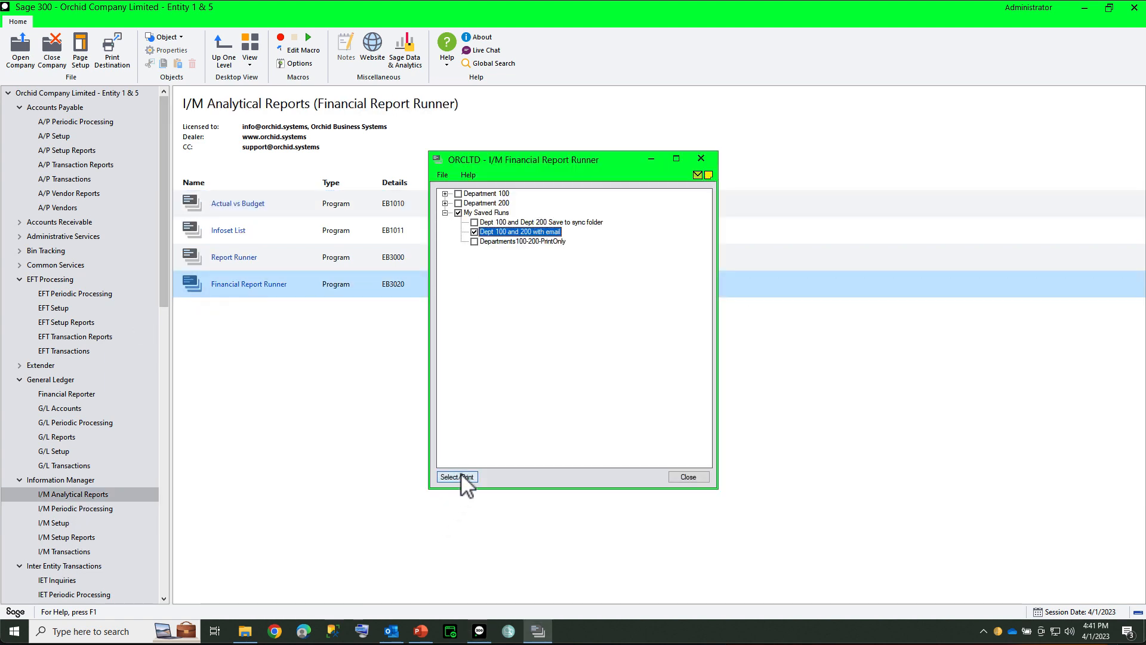
left_click(459, 213)
left_click(445, 193)
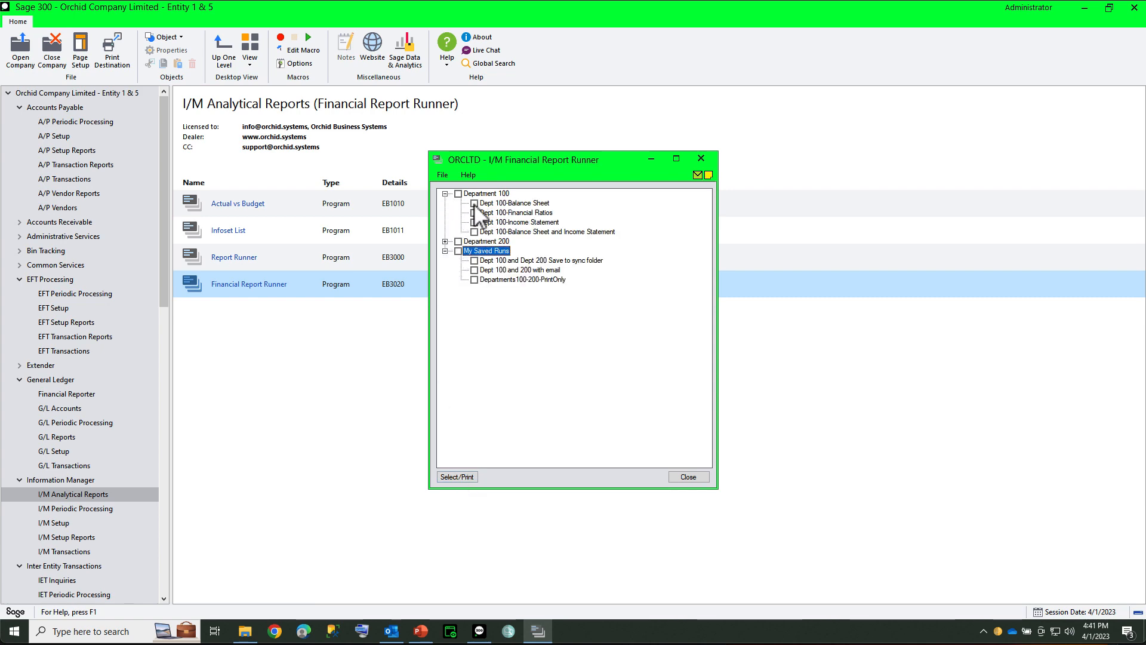
left_click(474, 203)
left_click(455, 478)
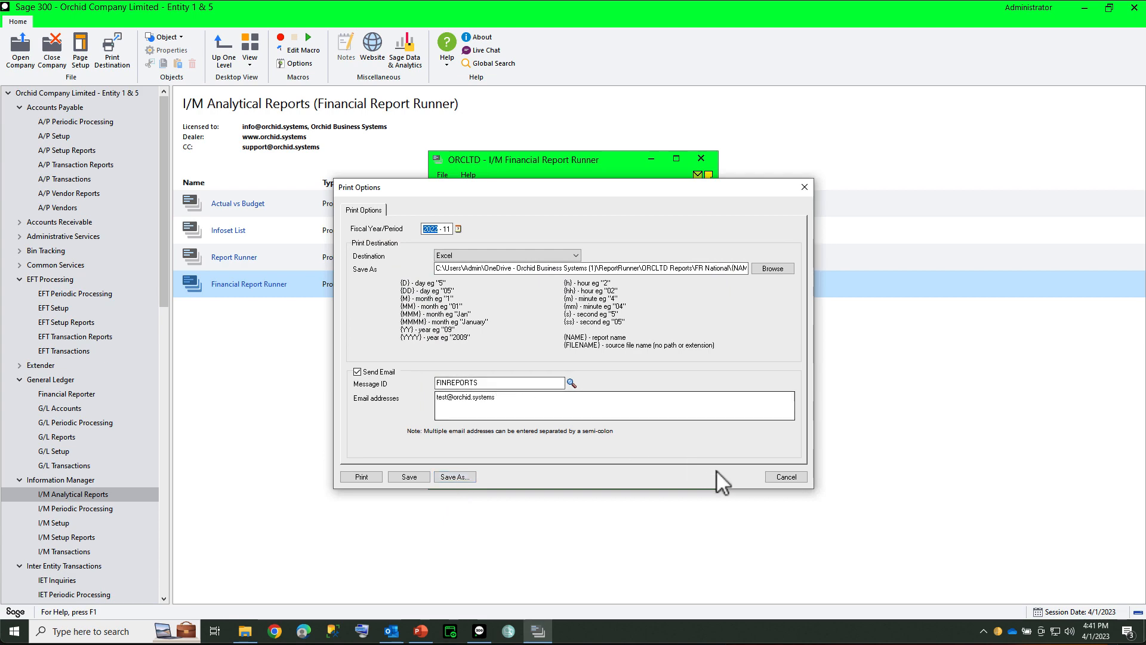
left_click(780, 477)
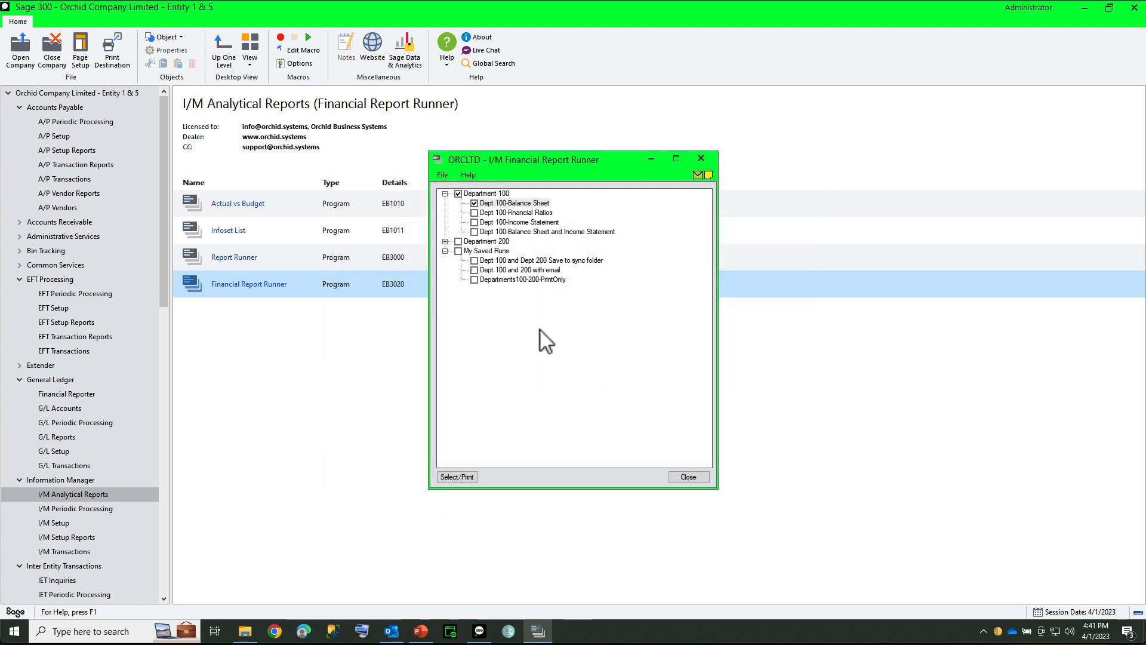
Step: Select only the saved run Dept 100 and 200 with email and review its print and email options without printing
left_click(475, 271)
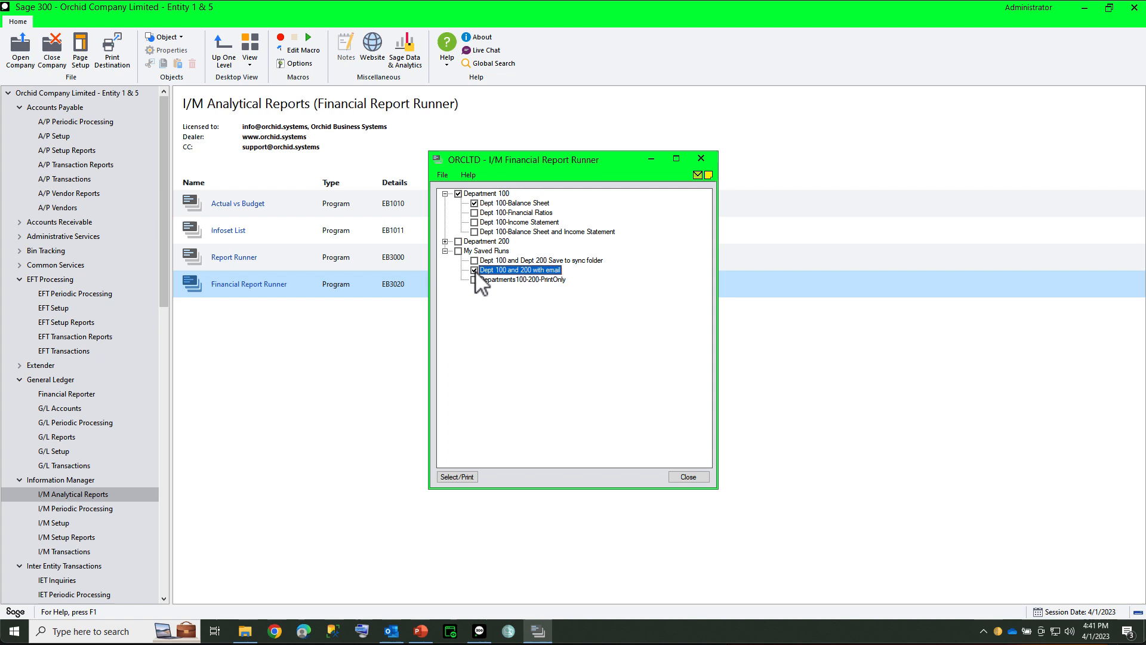
left_click(475, 204)
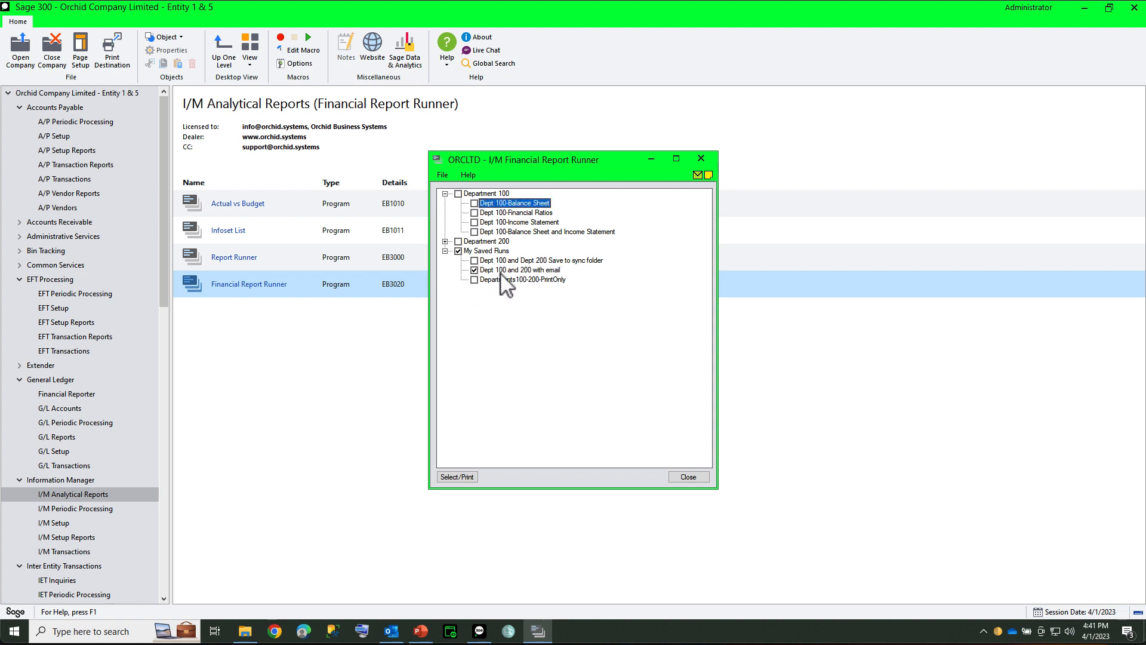
left_click(452, 478)
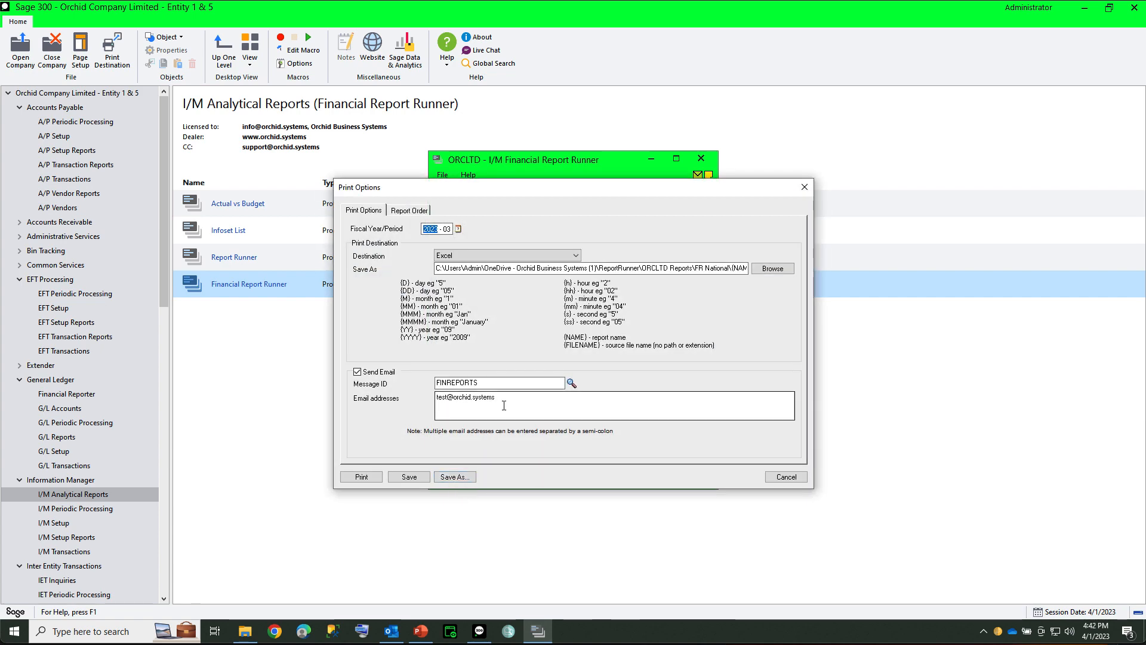
left_click(786, 478)
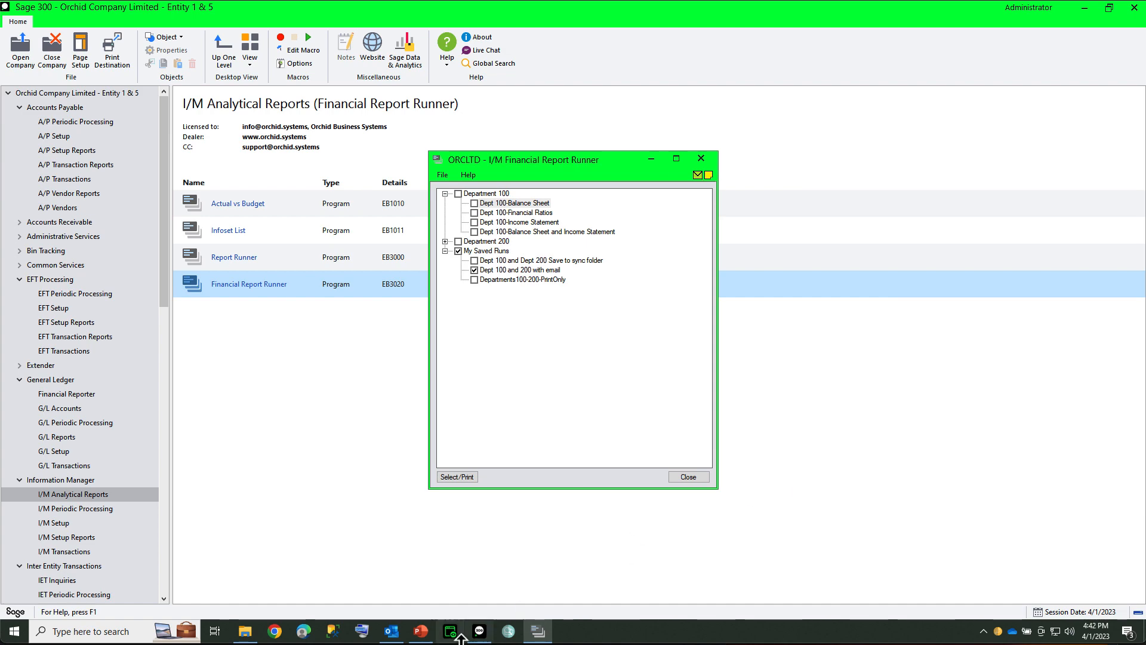
Step: Switch to Outlook, compare the report attachments in today's two Financial Reports emails, and minimize the mailbox
left_click(394, 636)
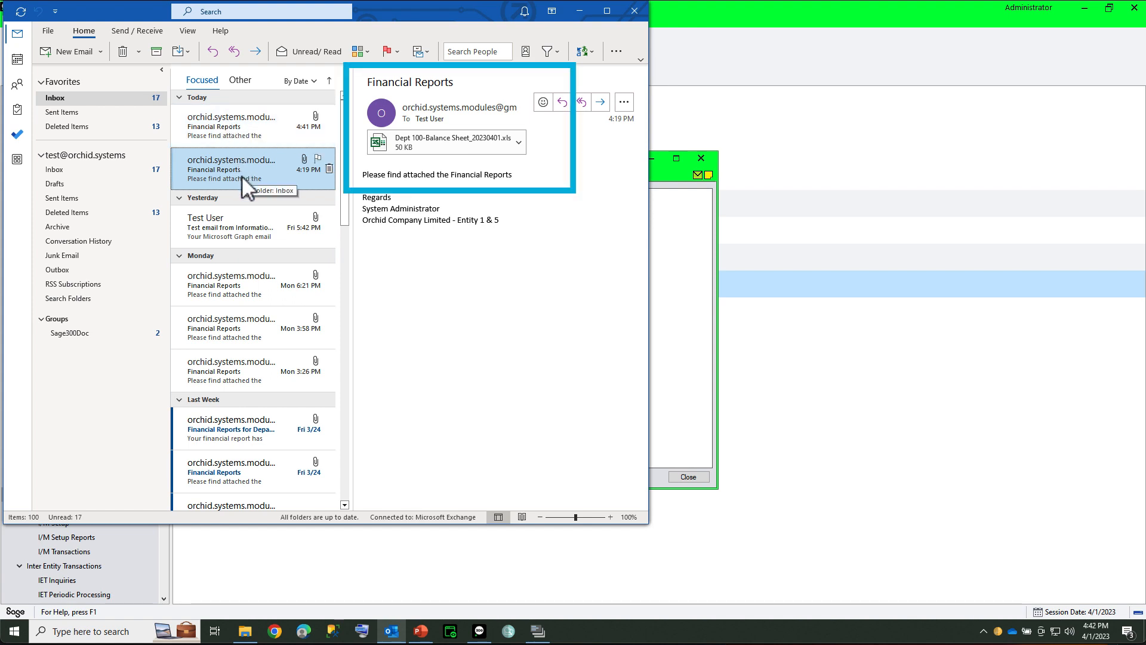
left_click(234, 125)
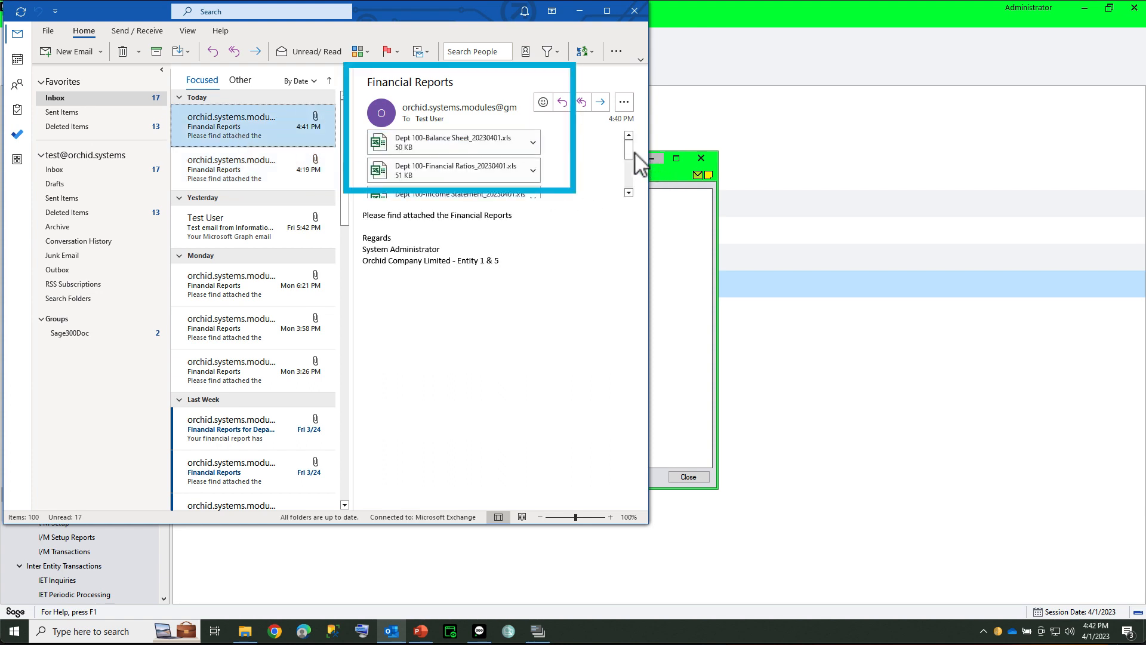
left_click_drag(630, 150, 630, 165)
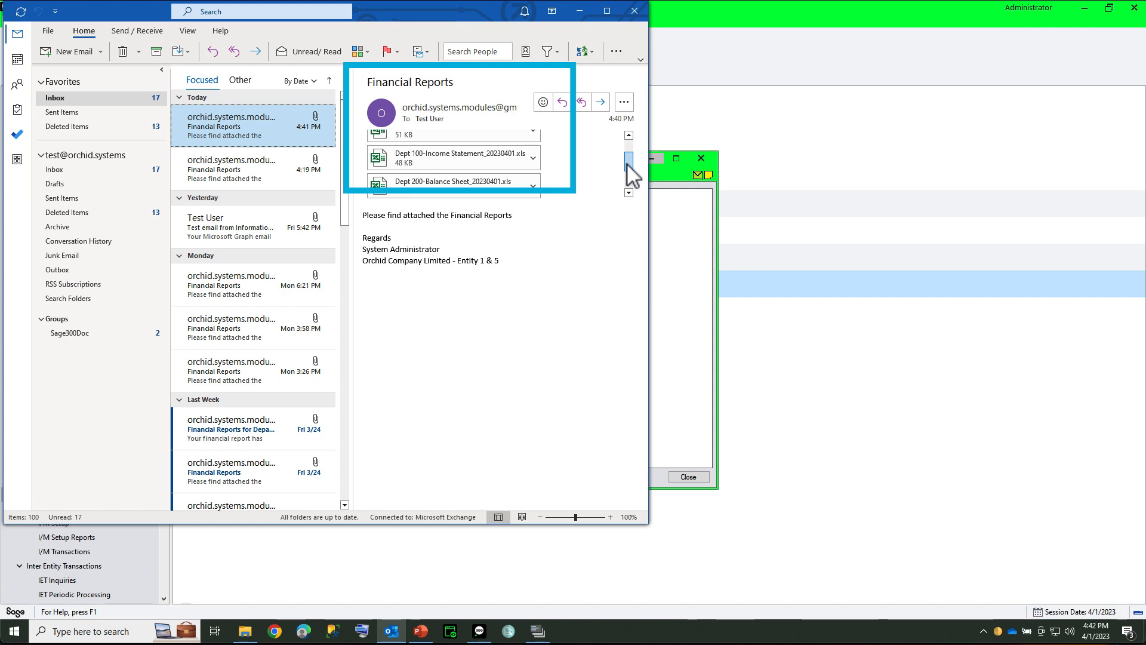
left_click_drag(628, 166, 627, 187)
left_click(579, 11)
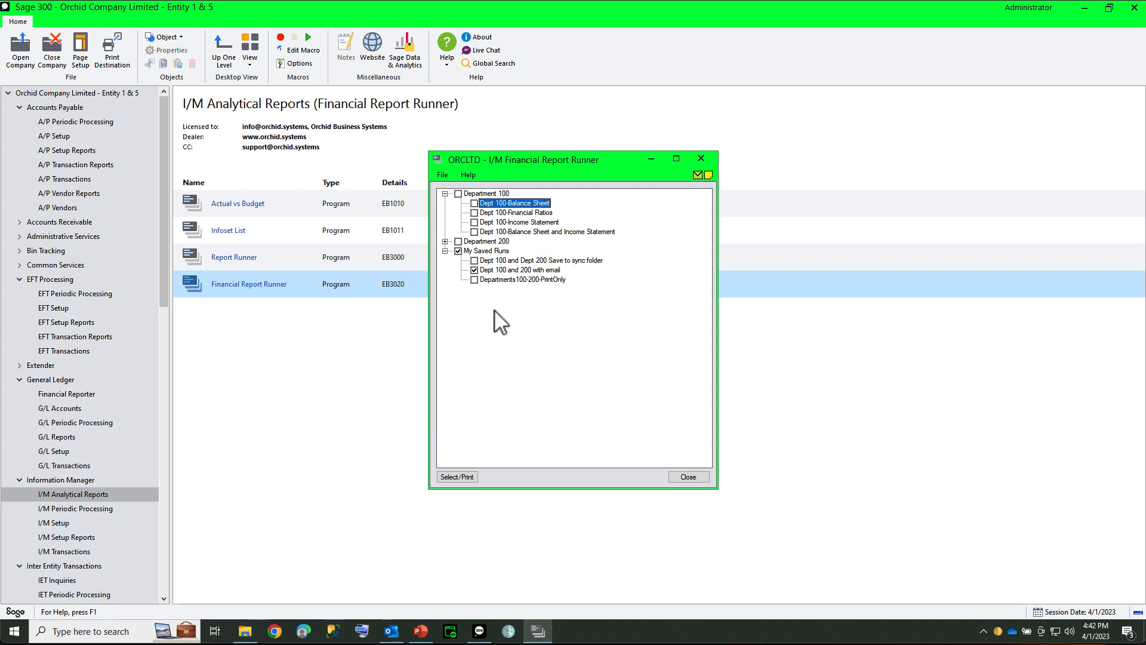
Step: Check the save path in the email run's print options, then switch to File Explorer and view the FR National folder
left_click(463, 477)
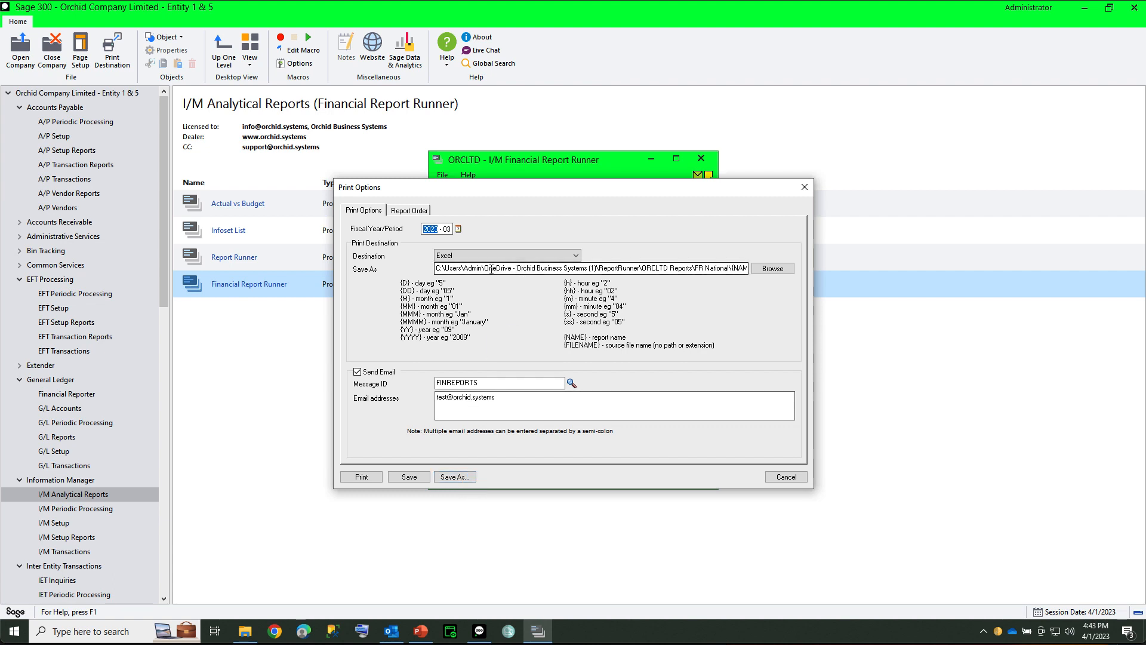
left_click_drag(491, 269, 566, 272)
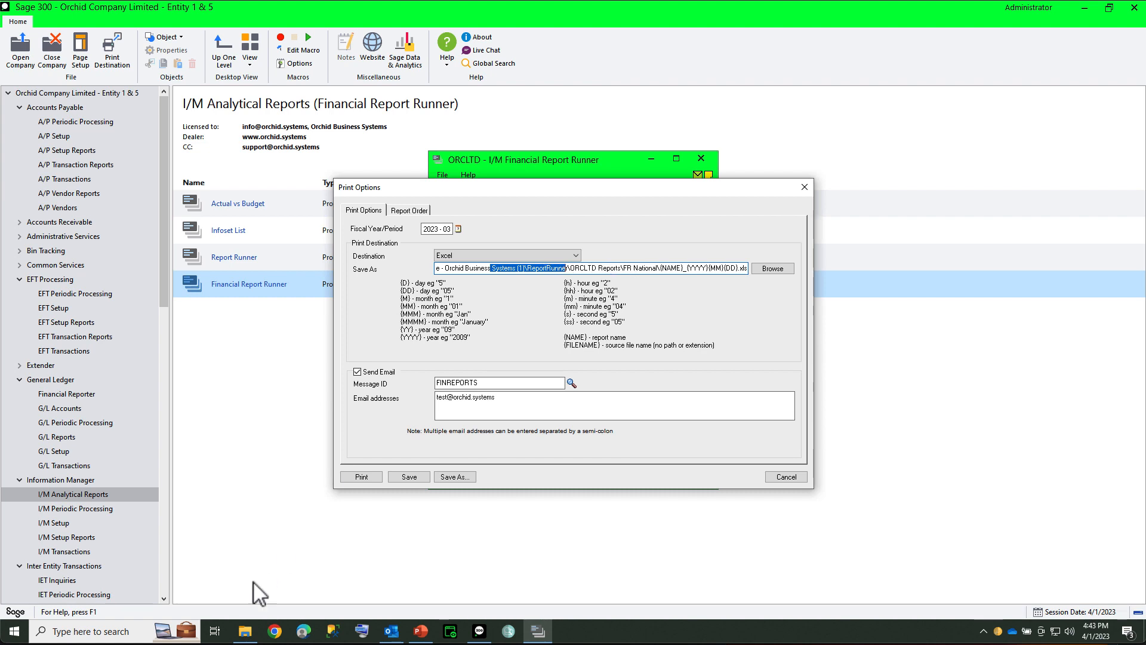
left_click(246, 634)
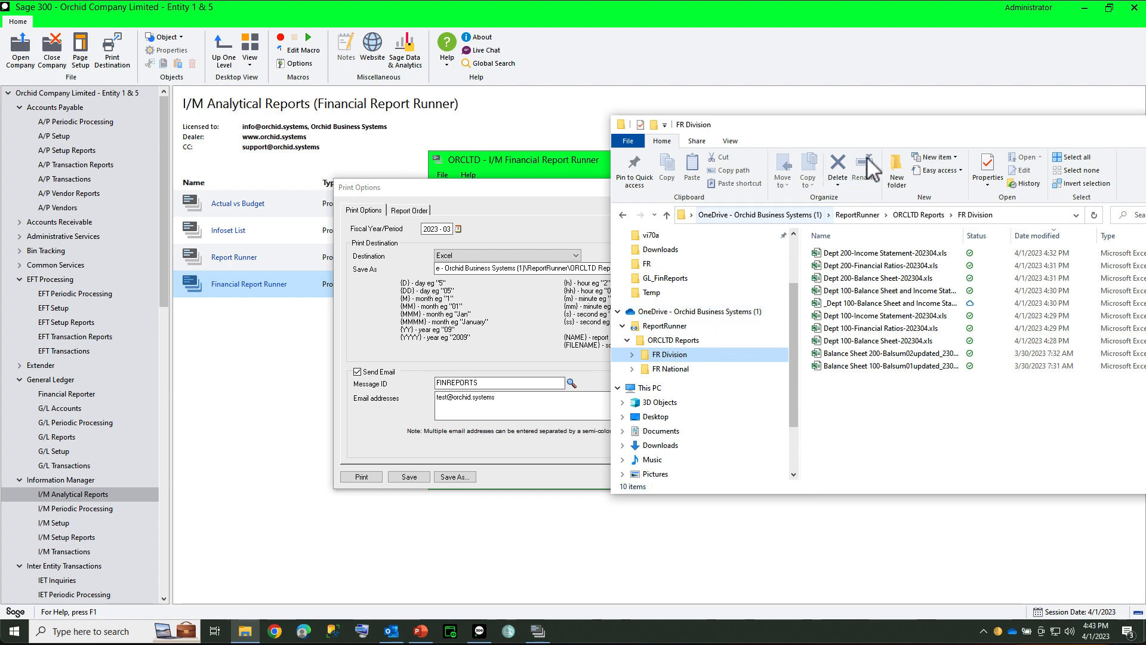
left_click_drag(893, 125, 496, 106)
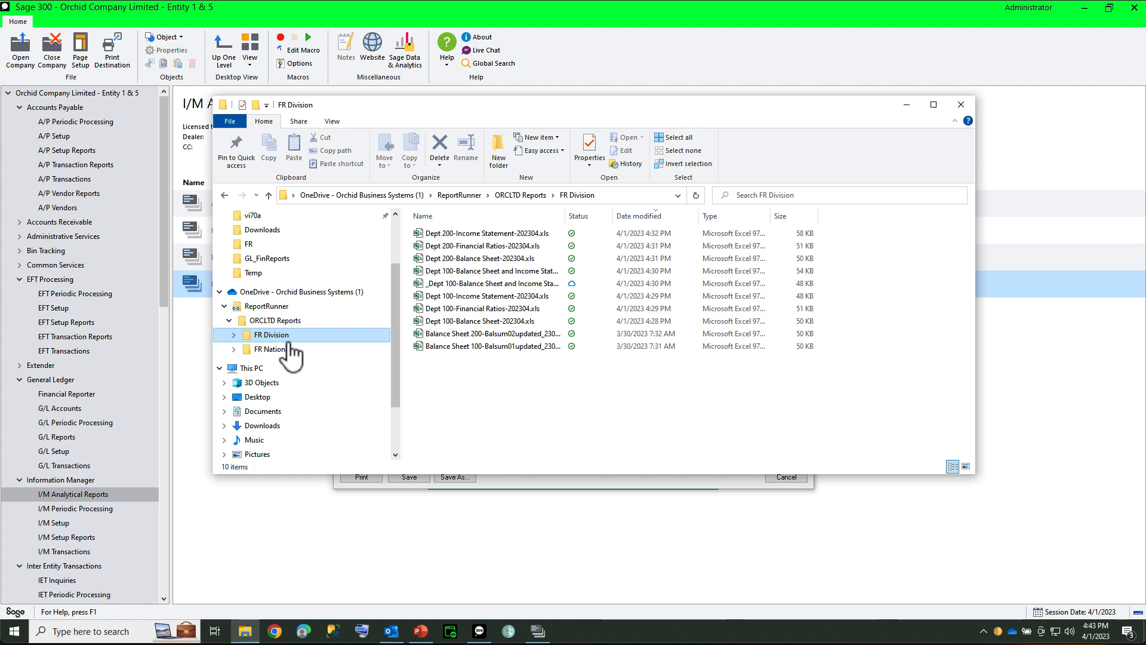
left_click(289, 345)
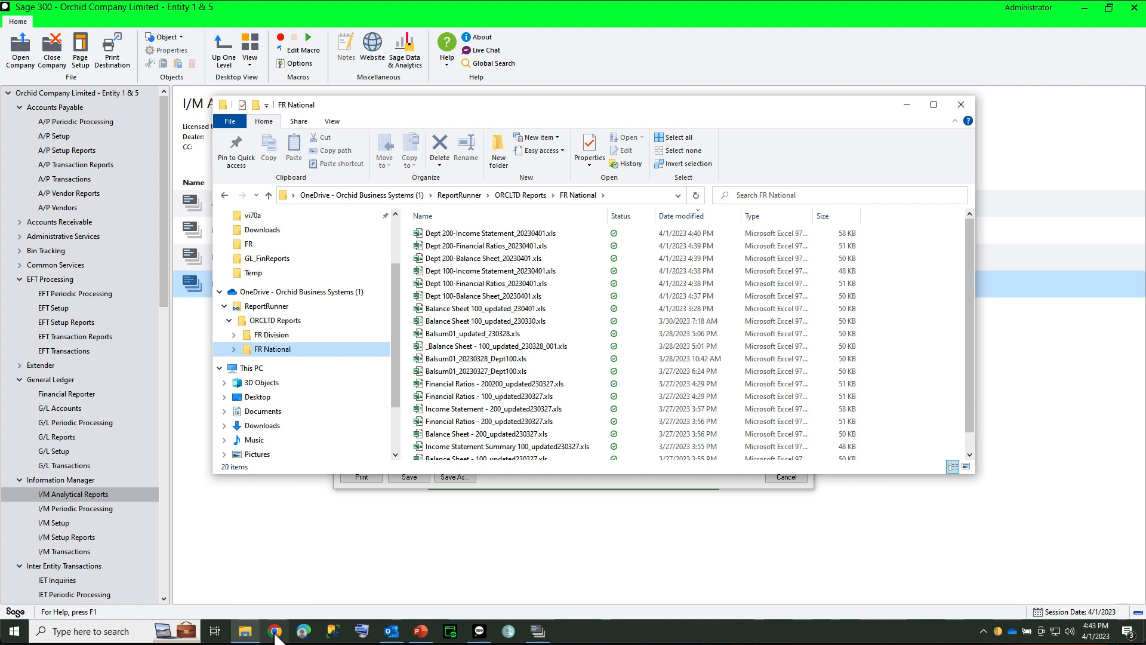
Step: Switch to SharePoint in Chrome, open the ReportRunner folder in the Sage300Doc site's Sage300DML library, and enlarge the browser window
left_click(275, 633)
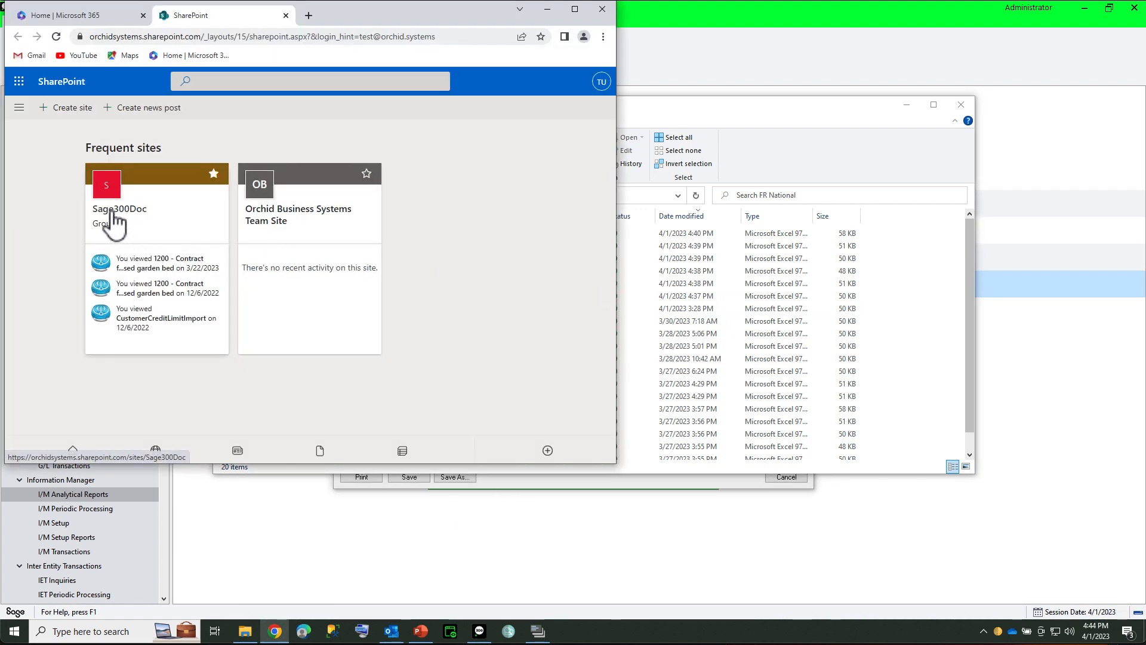
left_click(113, 220)
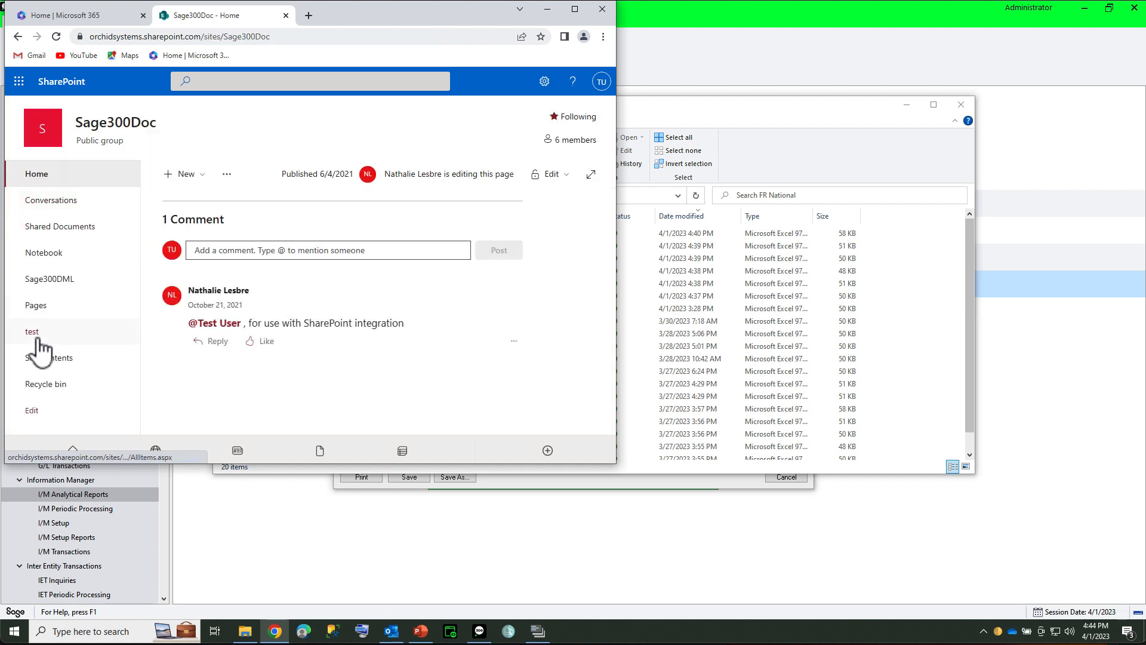
left_click(37, 285)
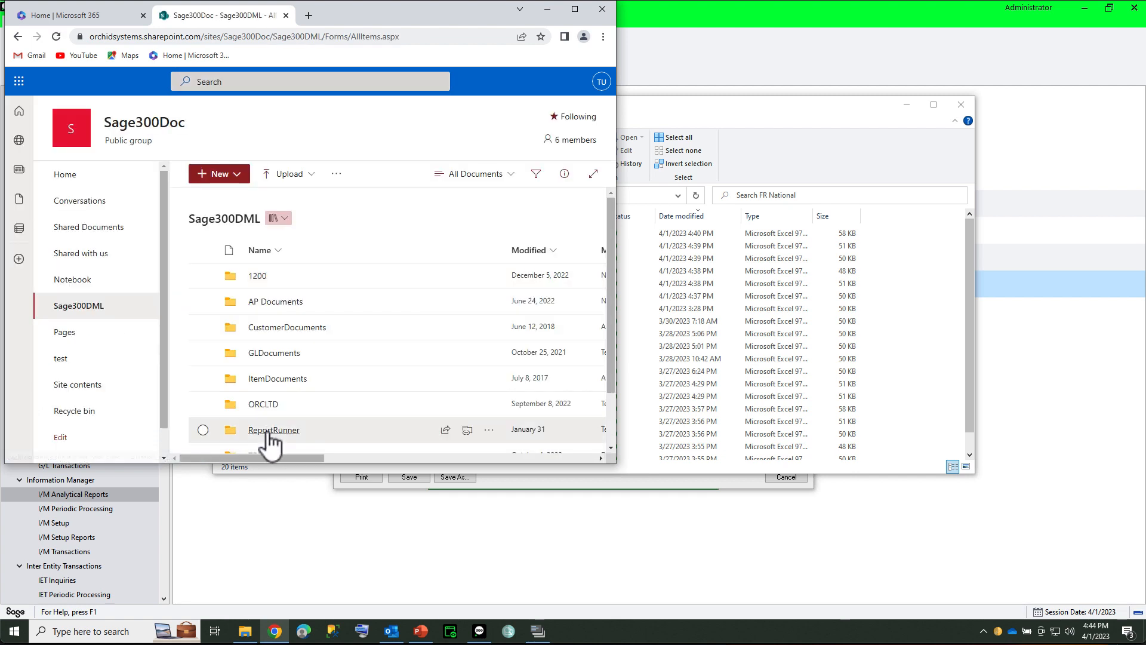
left_click(270, 431)
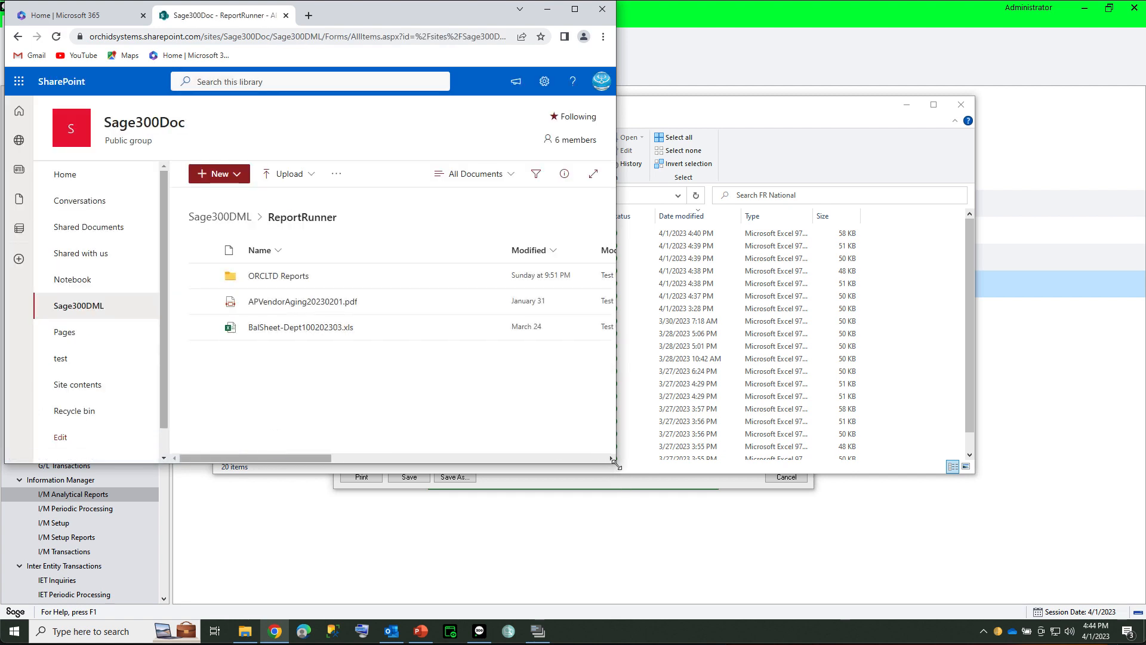
left_click_drag(609, 459, 902, 617)
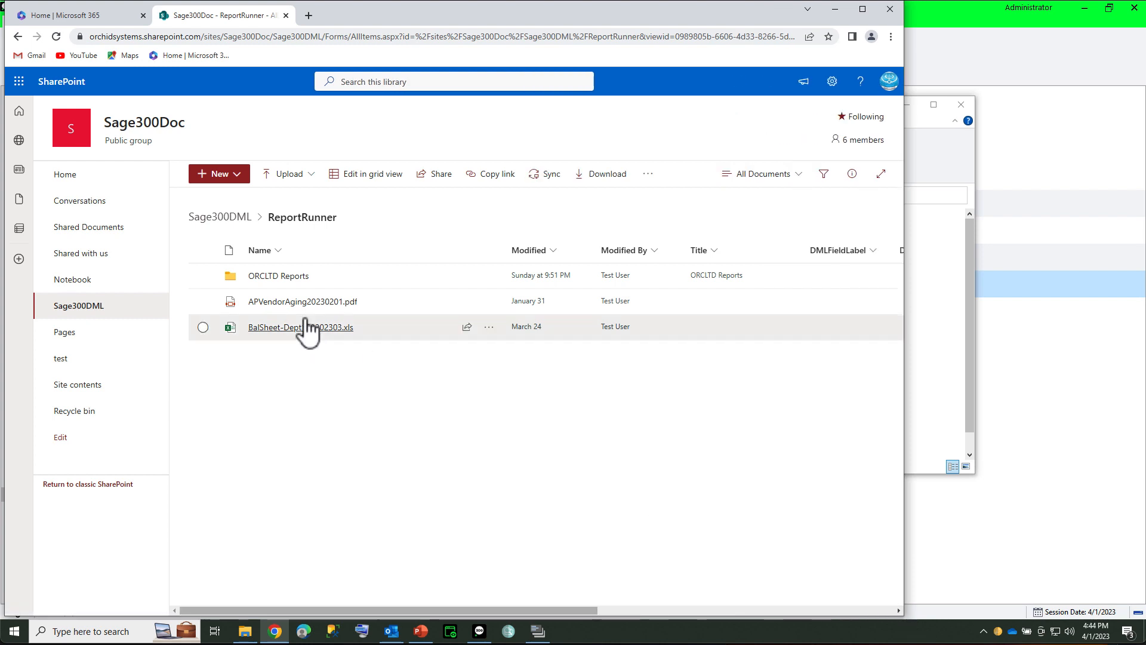
Step: Open ORCLTD Reports > FR National in SharePoint, check the Dept 100 and Dept 200 report files dated 20230401, and return to File Explorer
left_click(266, 276)
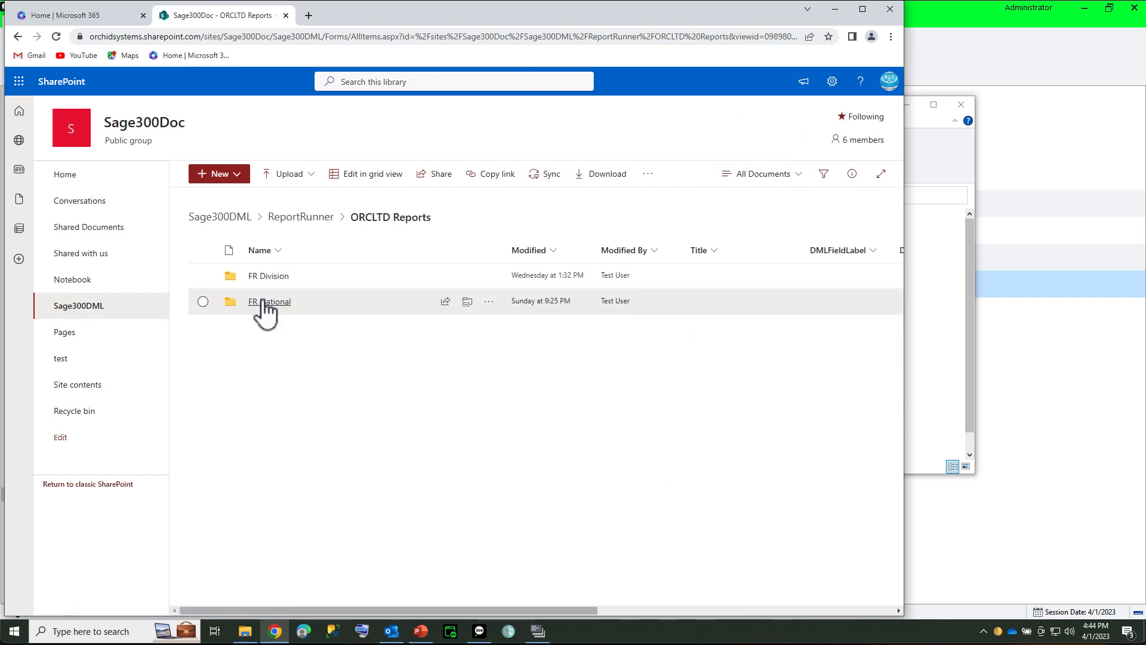
left_click(263, 300)
left_click_drag(899, 425, 880, 544)
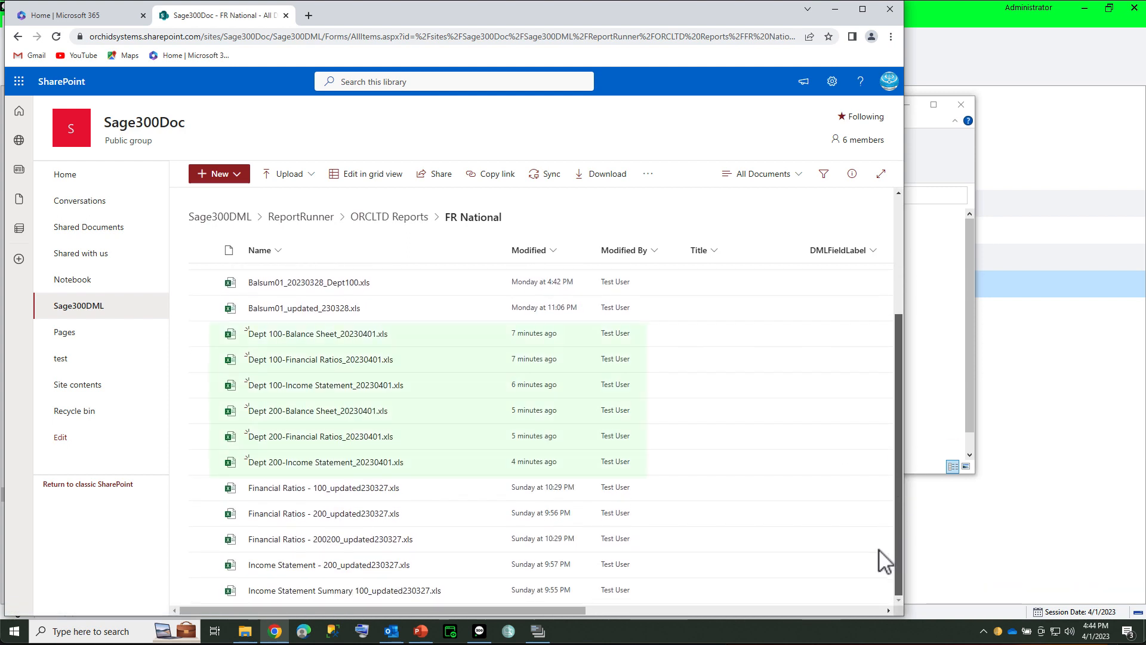
mouse_move(293, 341)
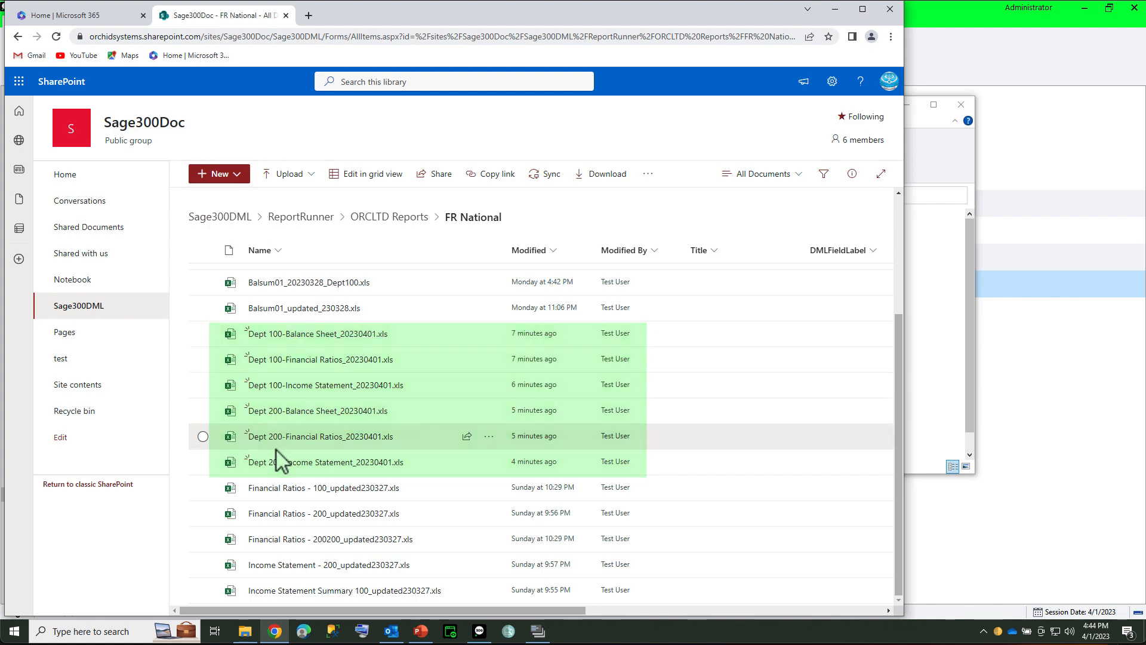
left_click(929, 284)
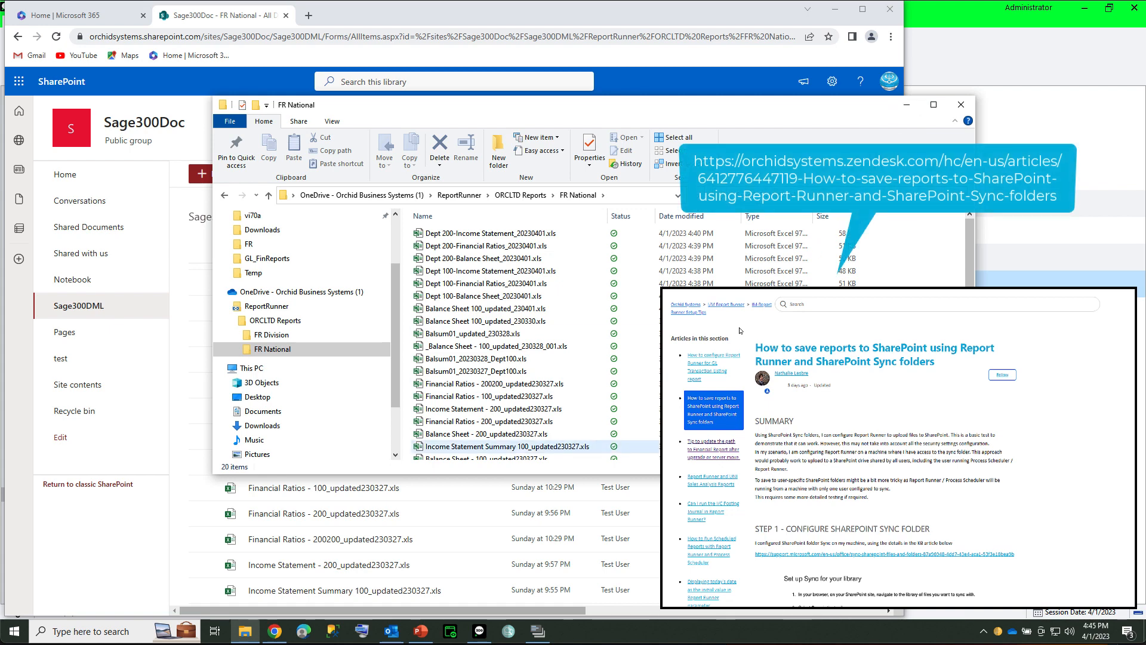
Step: Switch back to Sage 300 and open Security Groups under Administrative Services
left_click(770, 515)
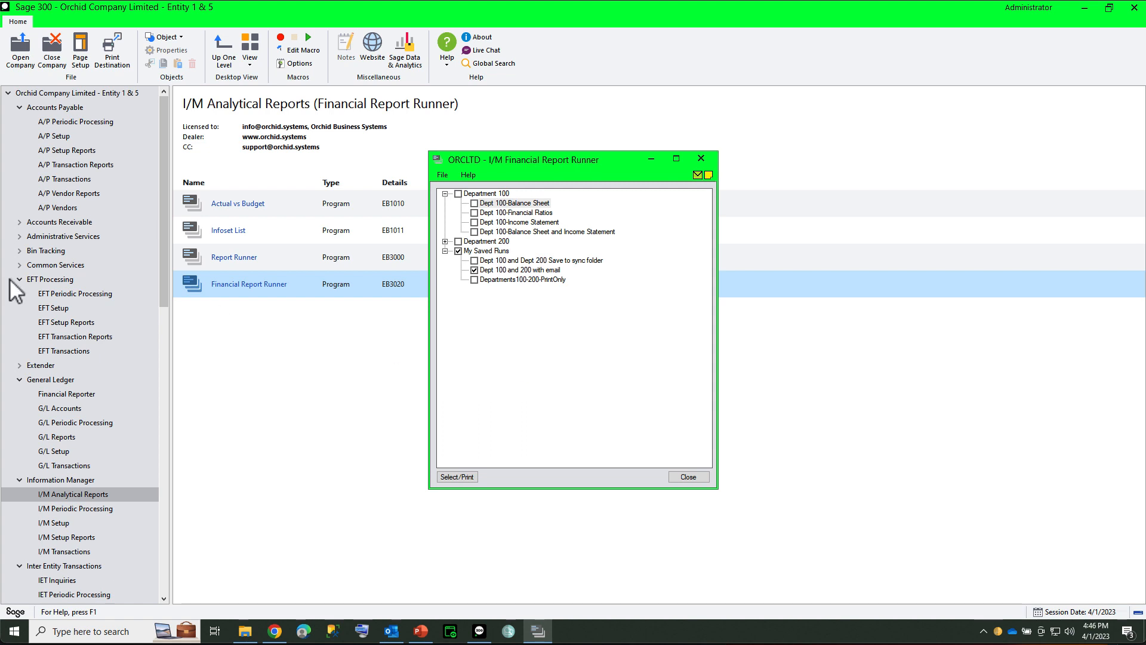
left_click(52, 237)
left_click(52, 237)
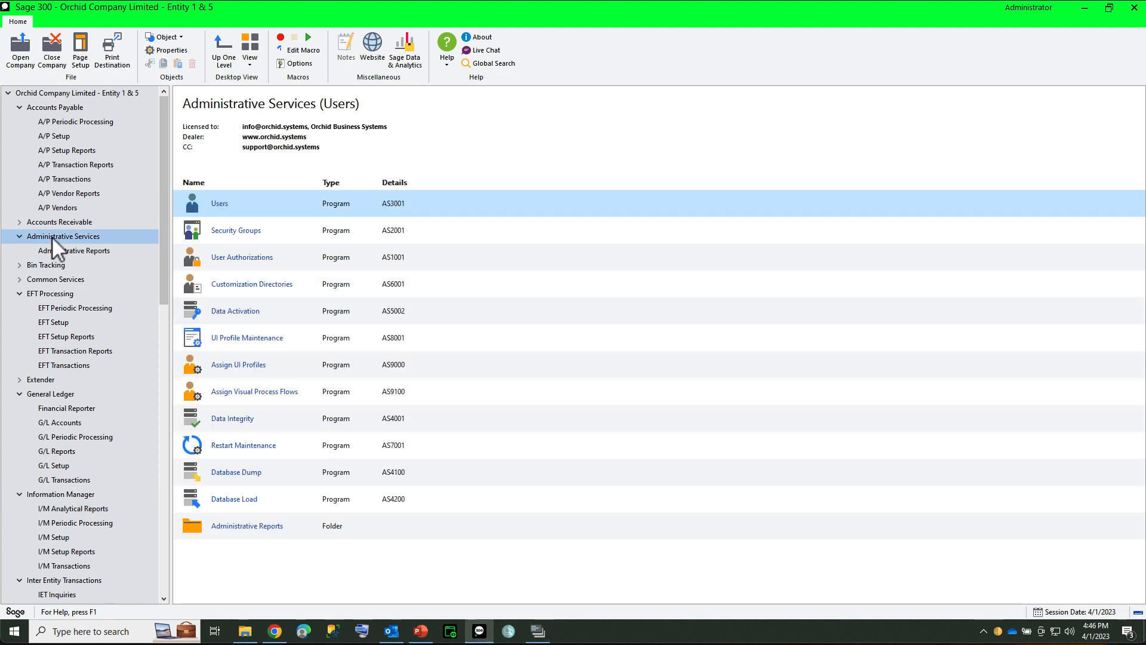
left_click(198, 231)
double_click(197, 230)
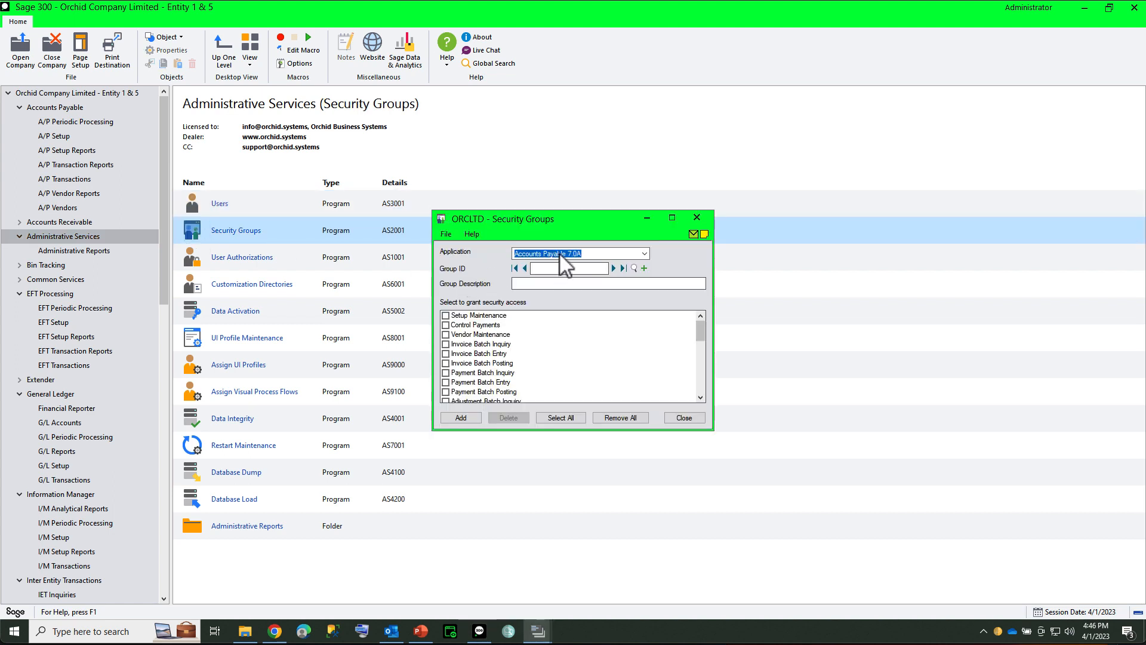
Step: Display the ALL security group for Information Manager 7.0A and review its Report Runner and Financial Report Runner access rights in an enlarged window
left_click(561, 255)
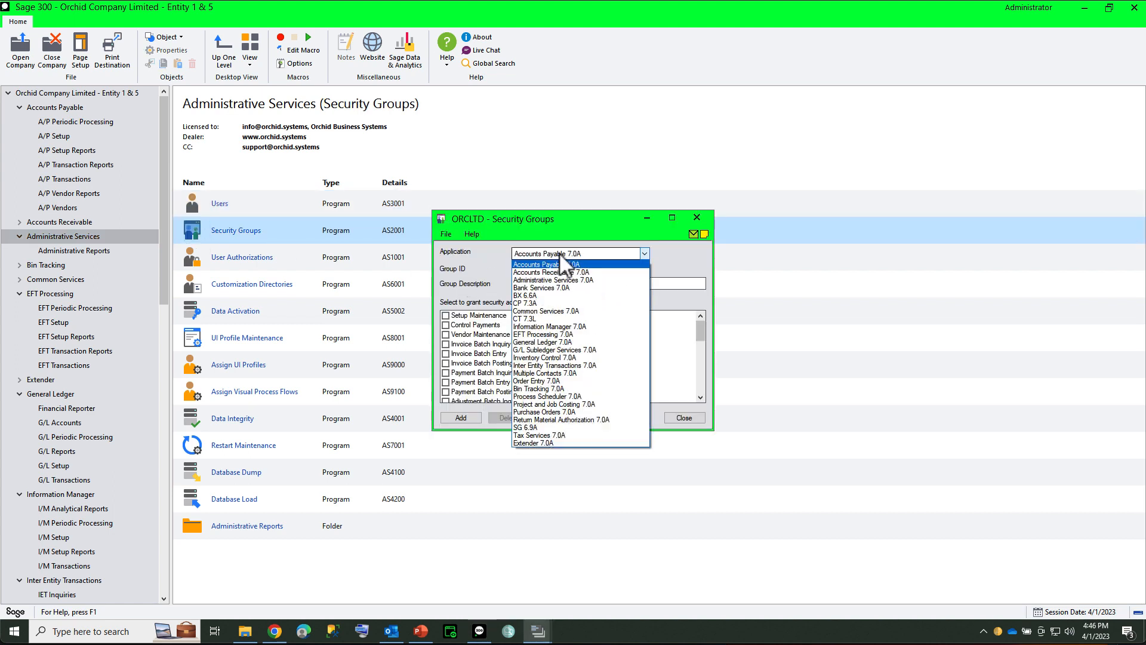
left_click(549, 328)
left_click(613, 268)
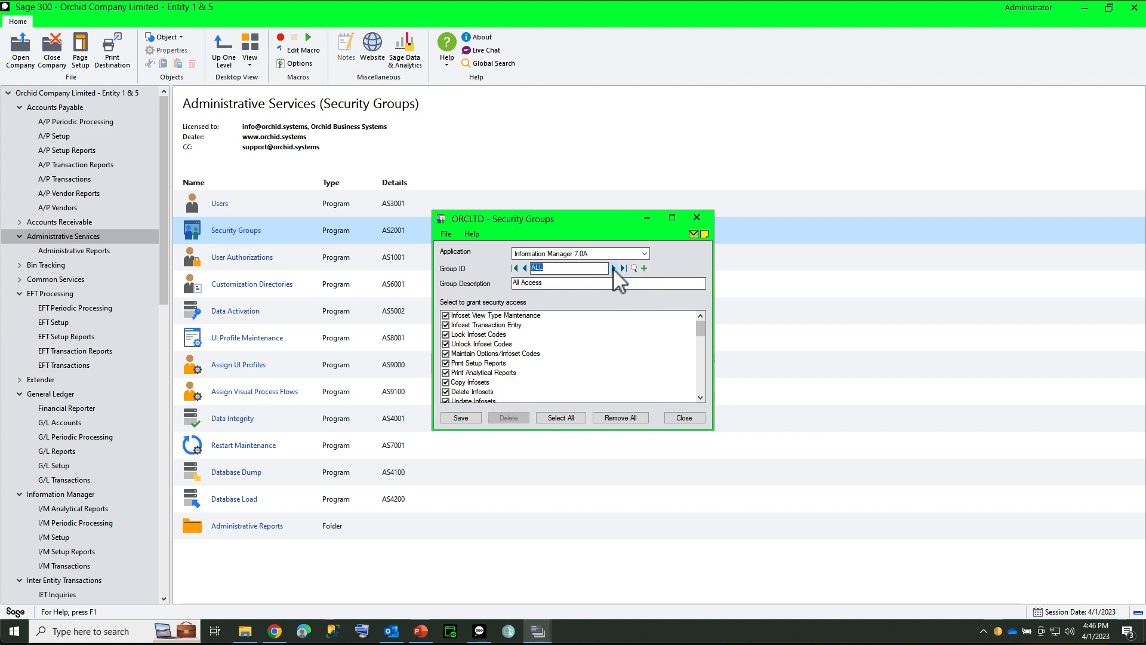
left_click_drag(711, 430, 832, 614)
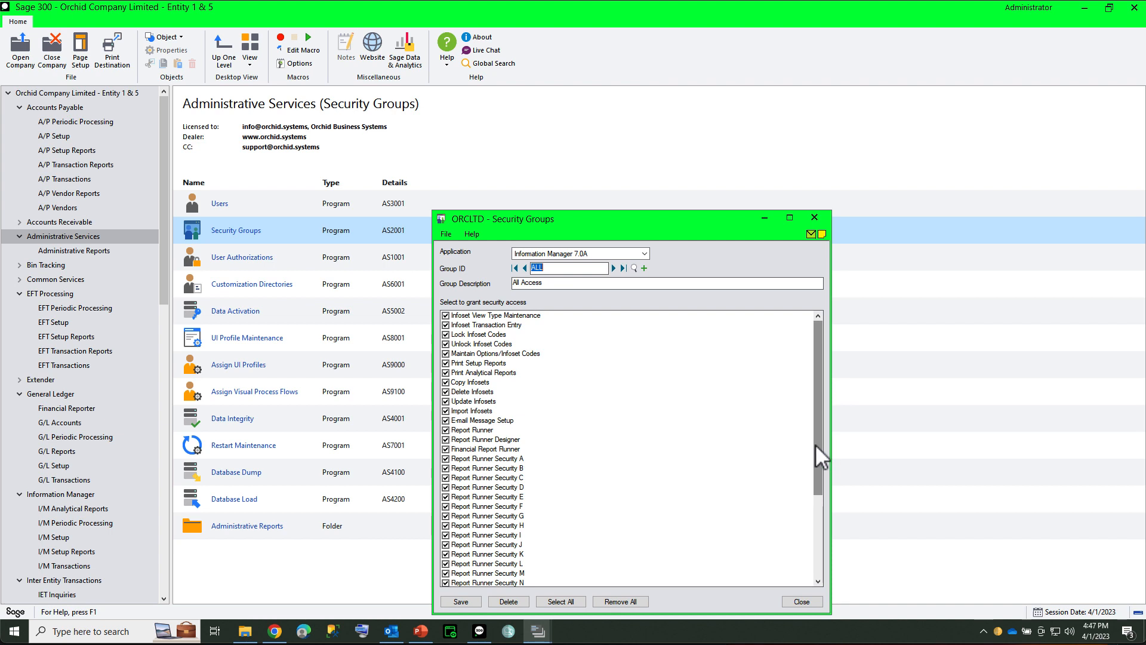
left_click_drag(815, 443, 813, 479)
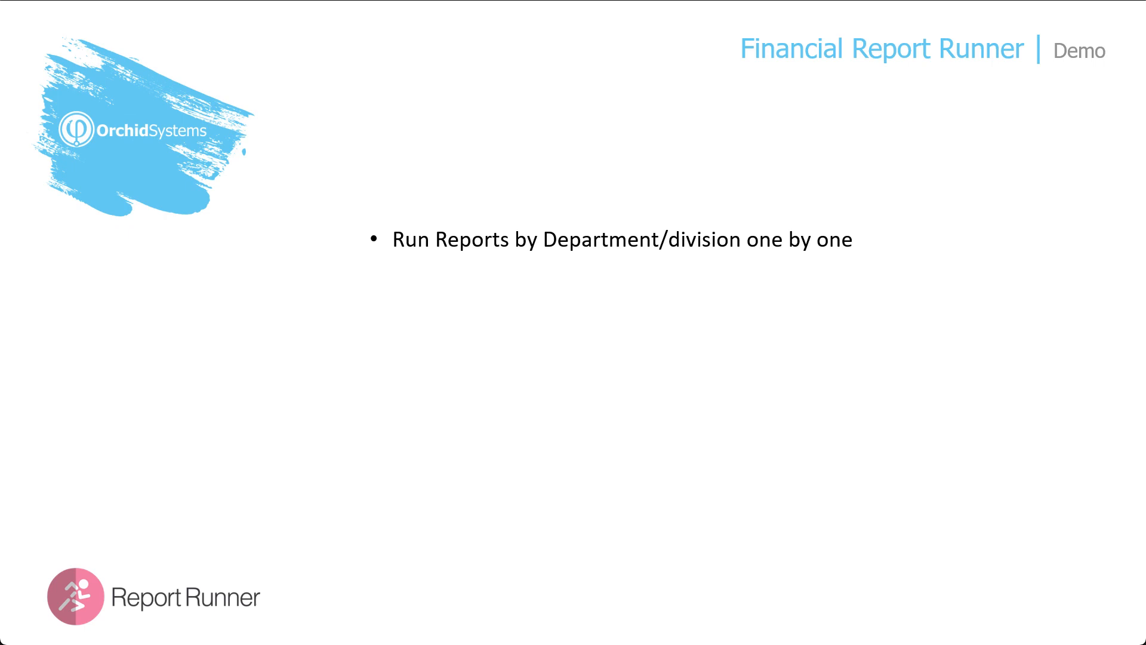
key("Right")
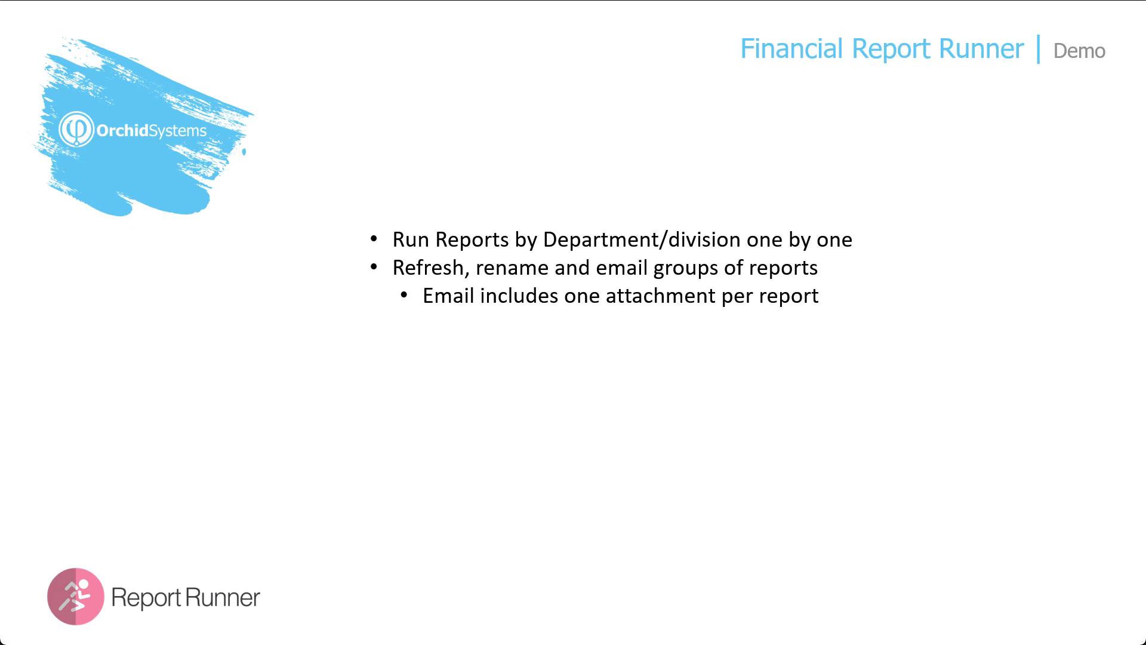
key("Right")
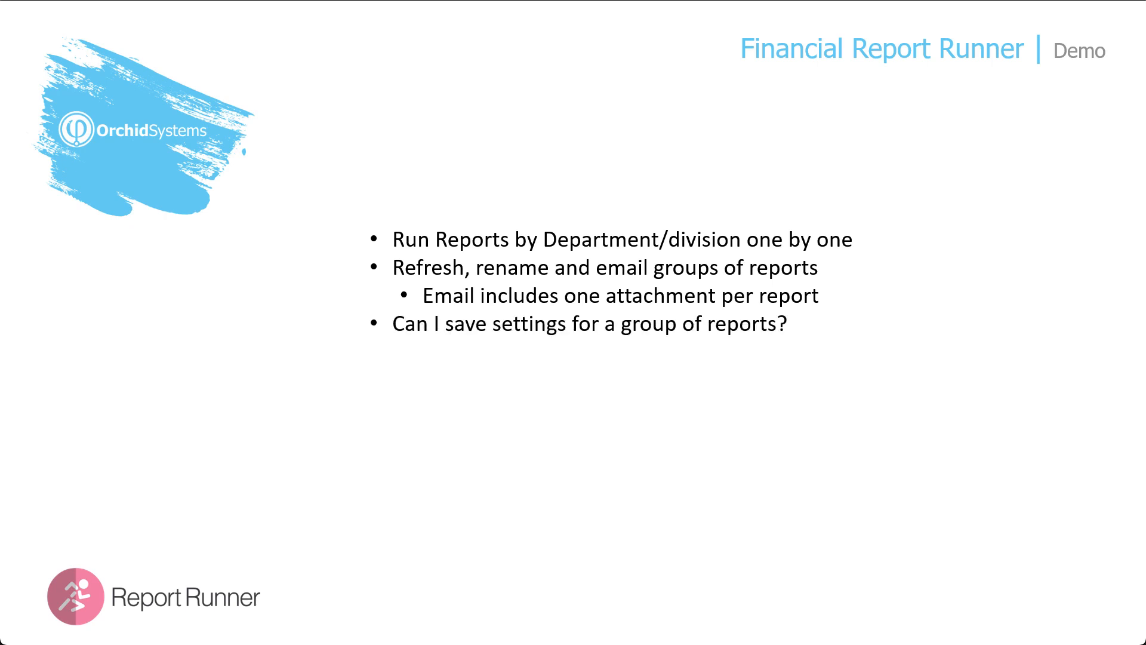
key("Right")
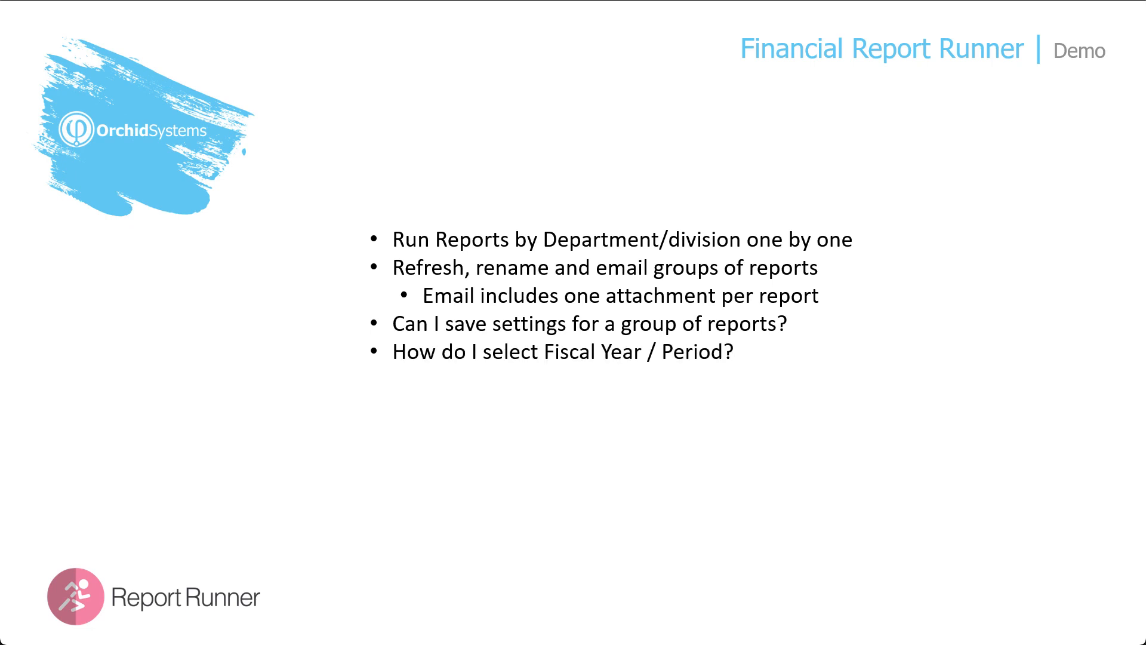
key("Right")
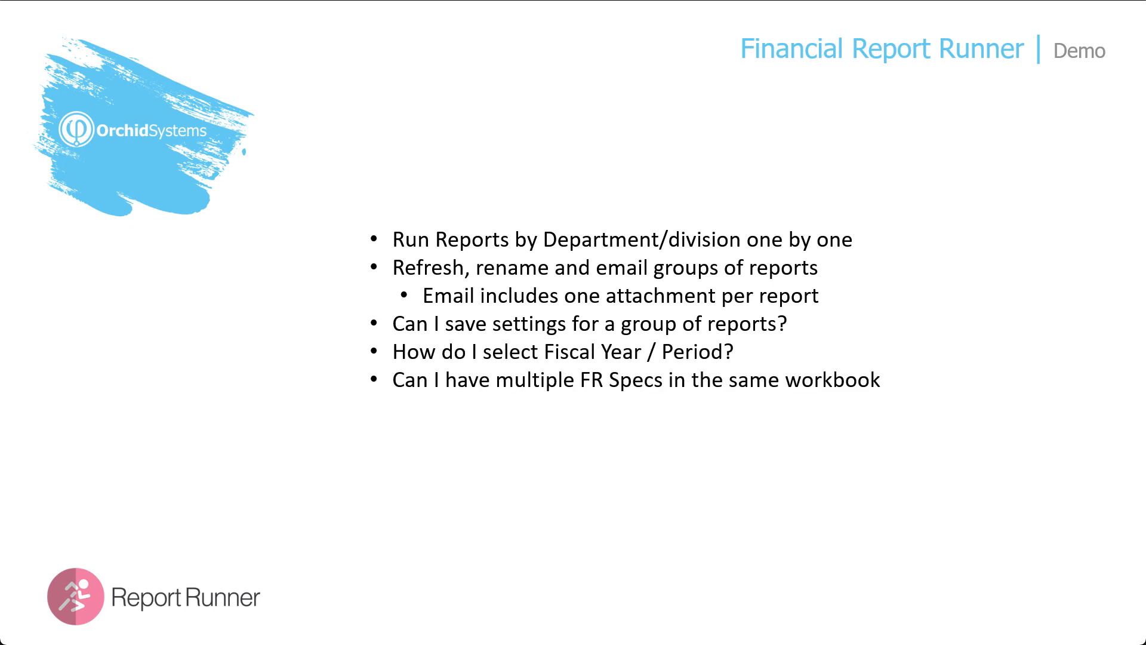
key("Right")
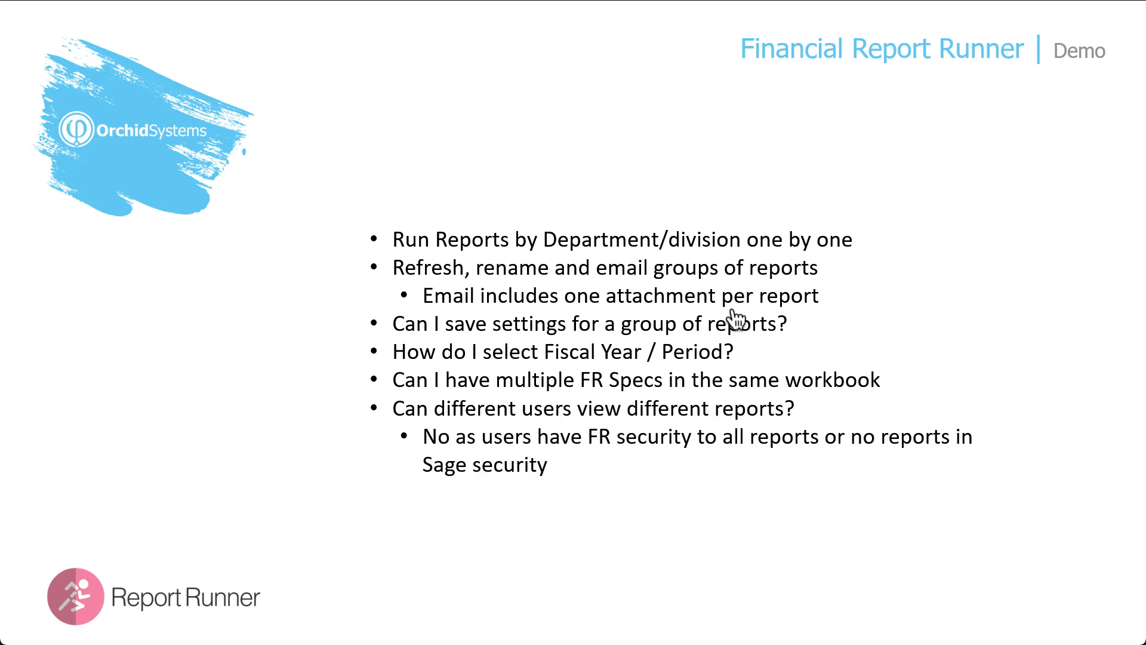
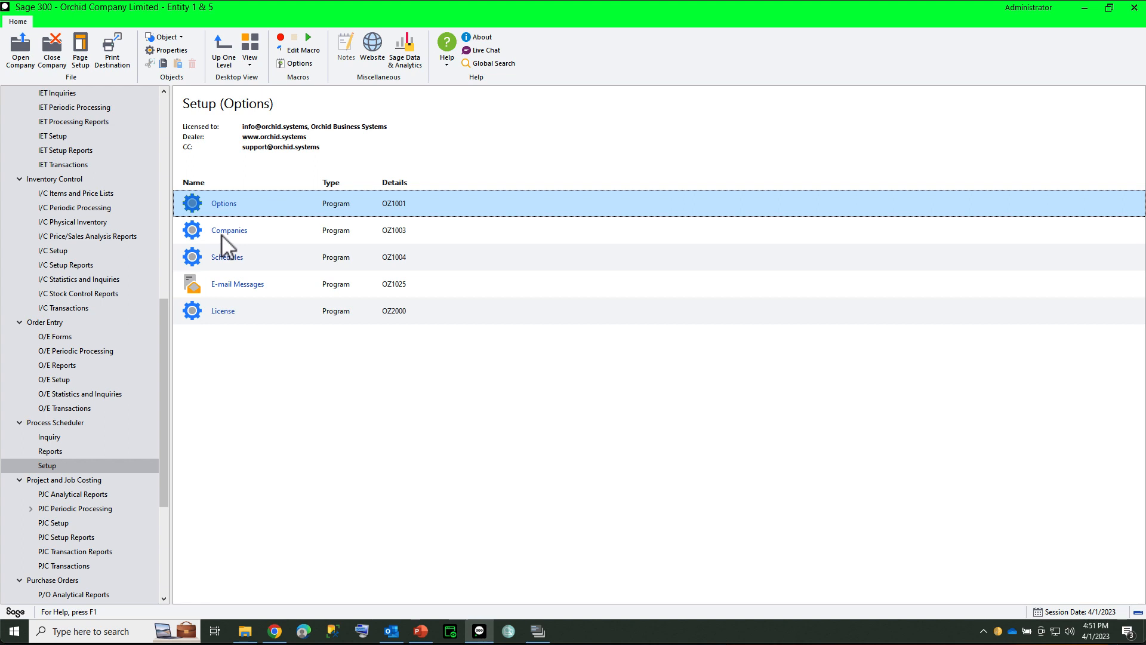
Step: Open the Process Scheduler Companies setup and display the login settings for ORCLTD: Orchid Sample Data
double_click(221, 235)
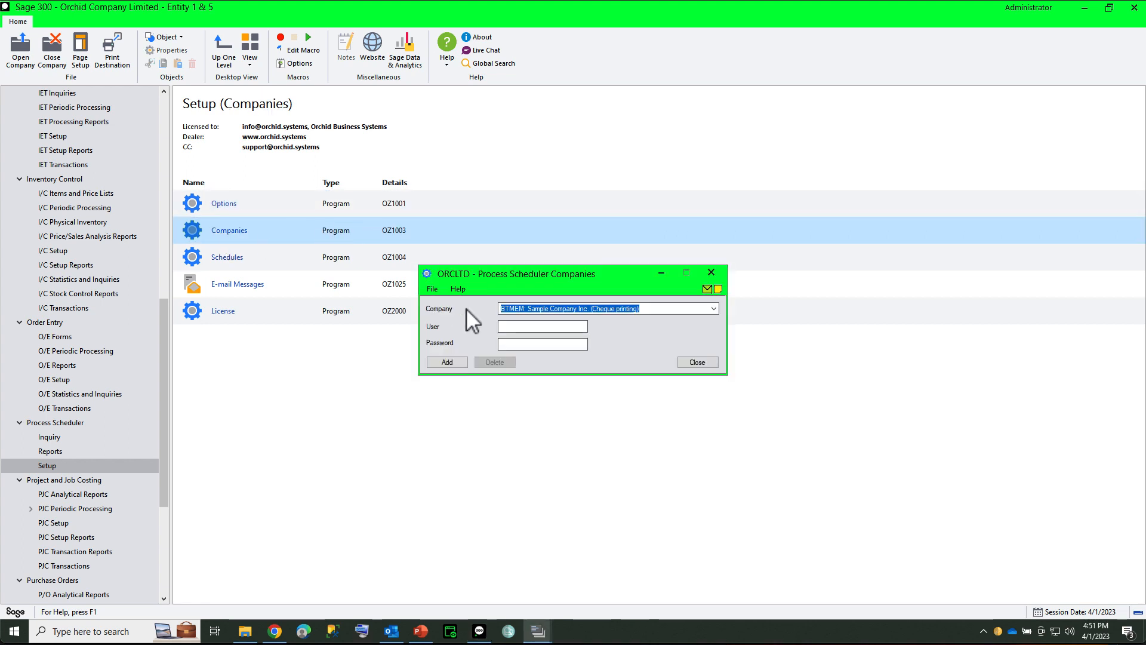
left_click(556, 309)
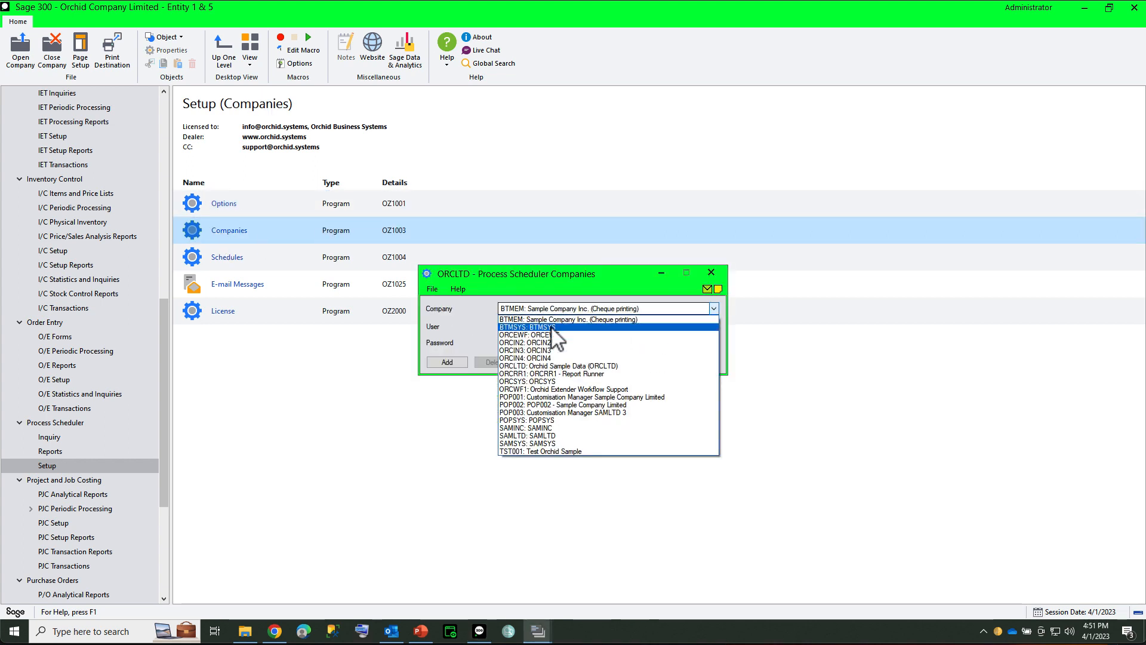
left_click(558, 366)
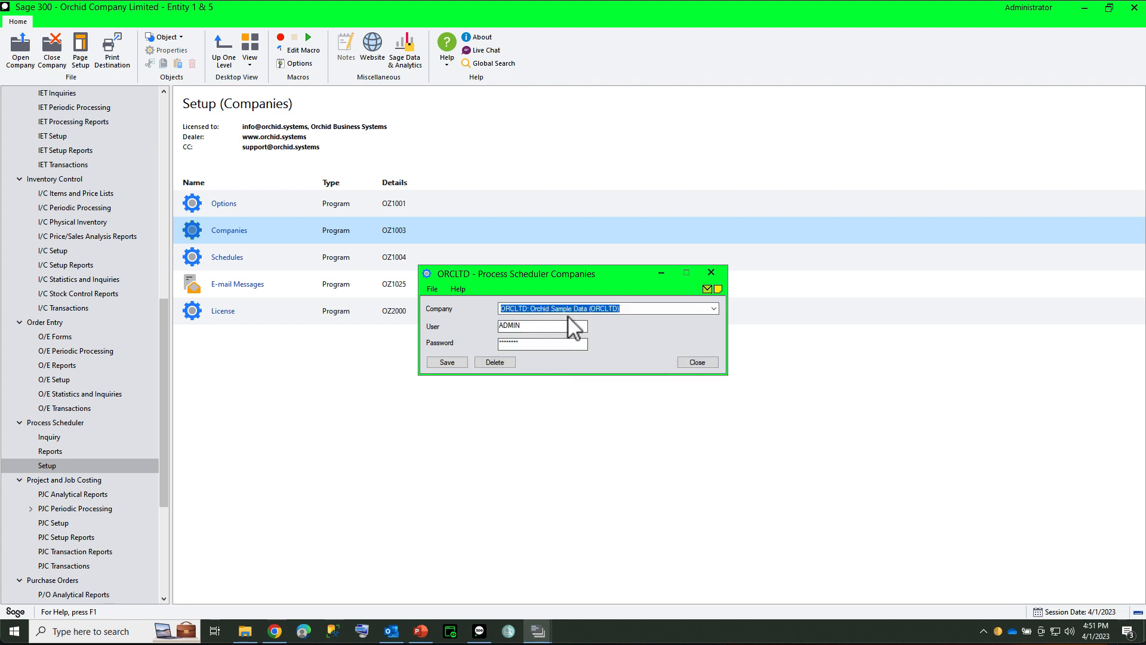
Step: Open the Process Scheduler Schedules setup and load the RUNFINREPORTS schedule through the schedule finder
left_click(221, 261)
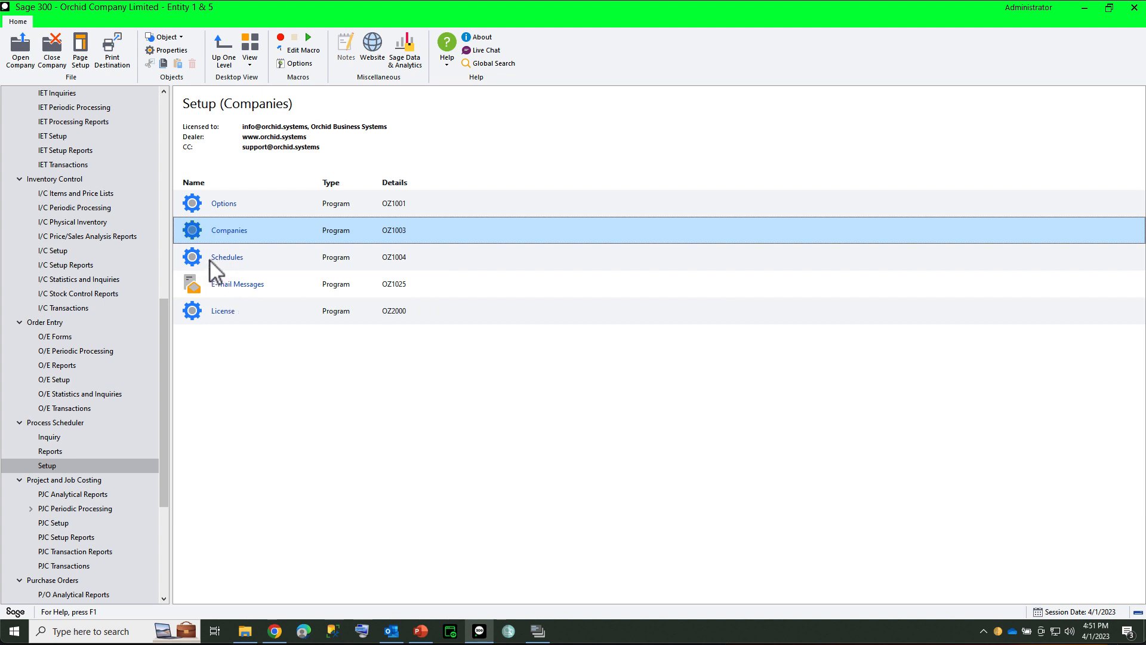
left_click(218, 258)
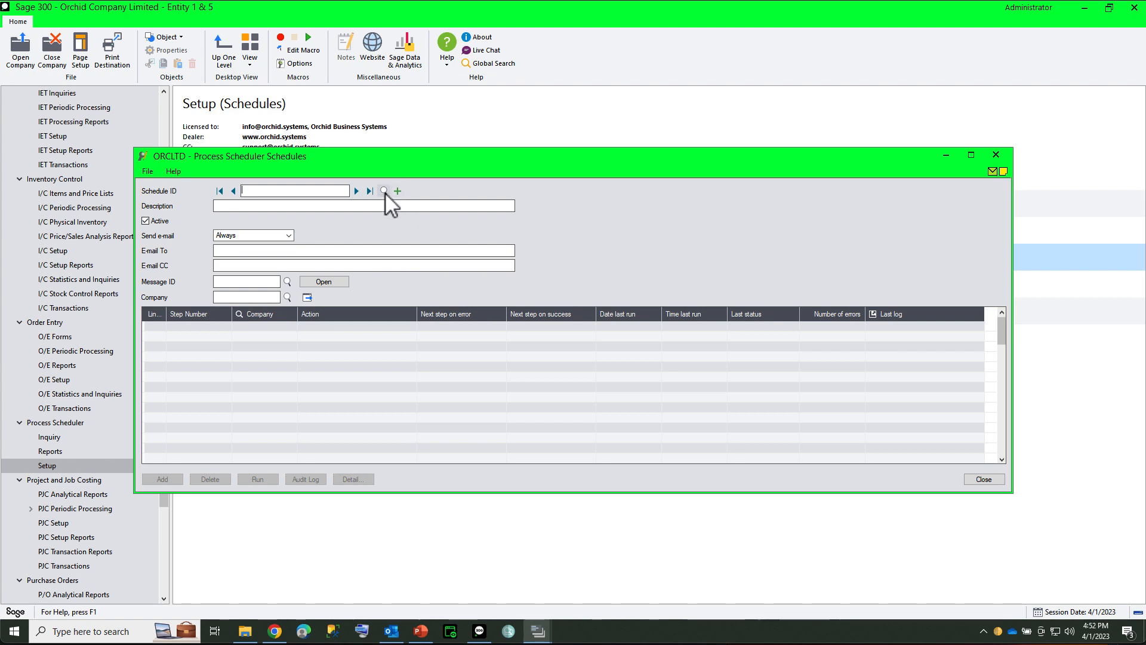
left_click(384, 191)
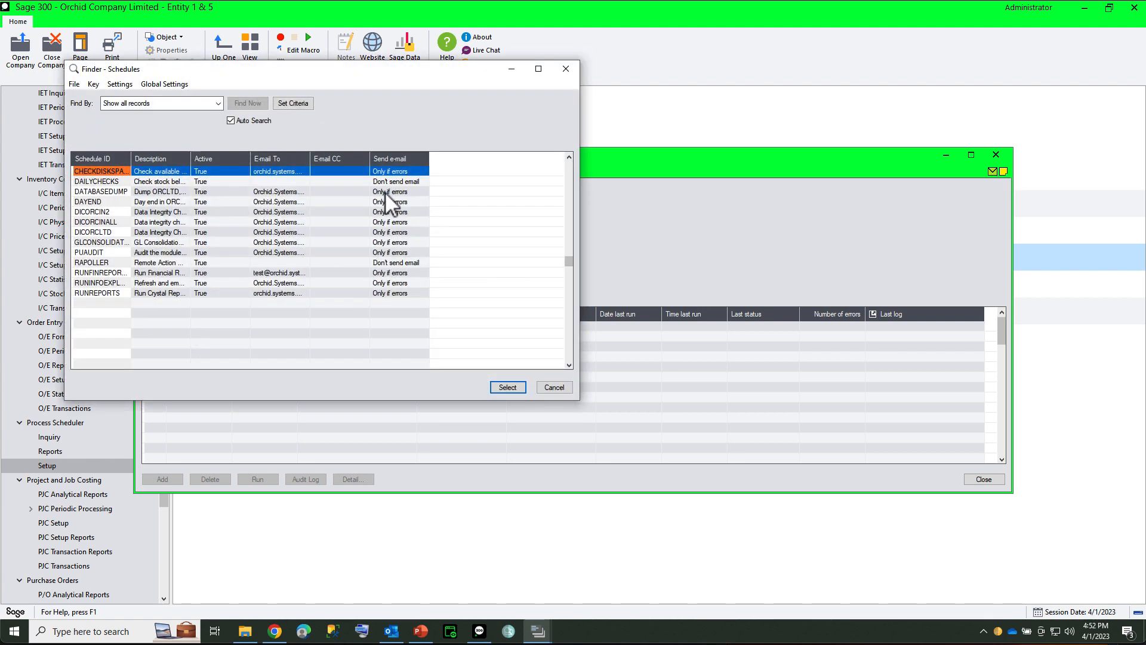
double_click(99, 272)
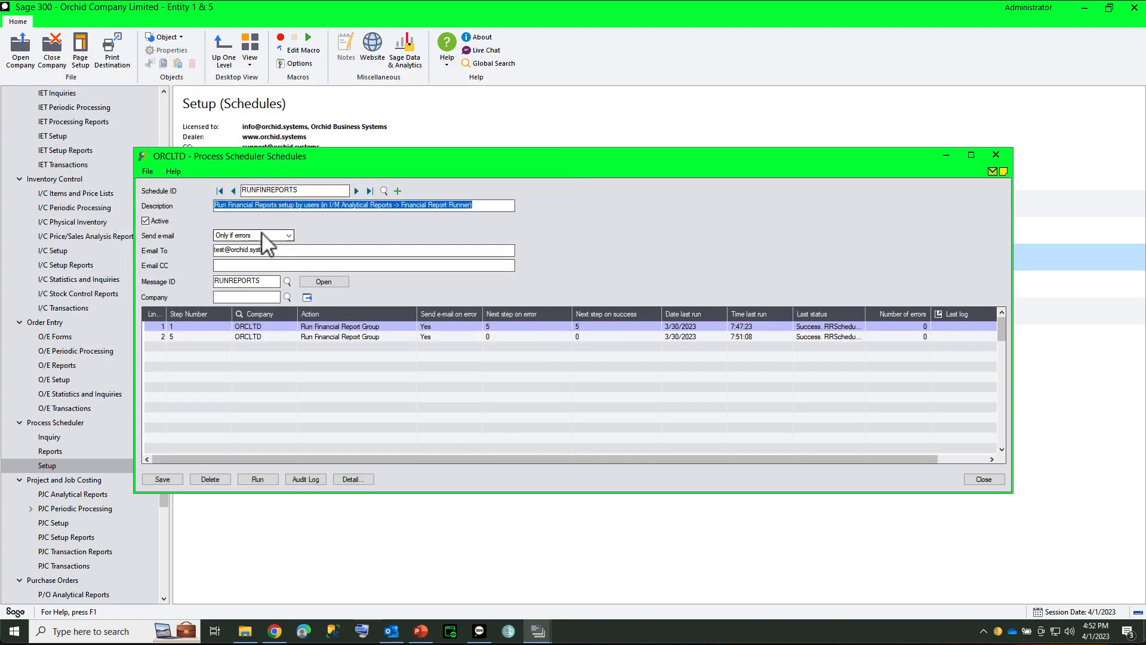
Step: Open the details of the schedule's first line and choose Run Financial Report Group as its action
left_click(321, 326)
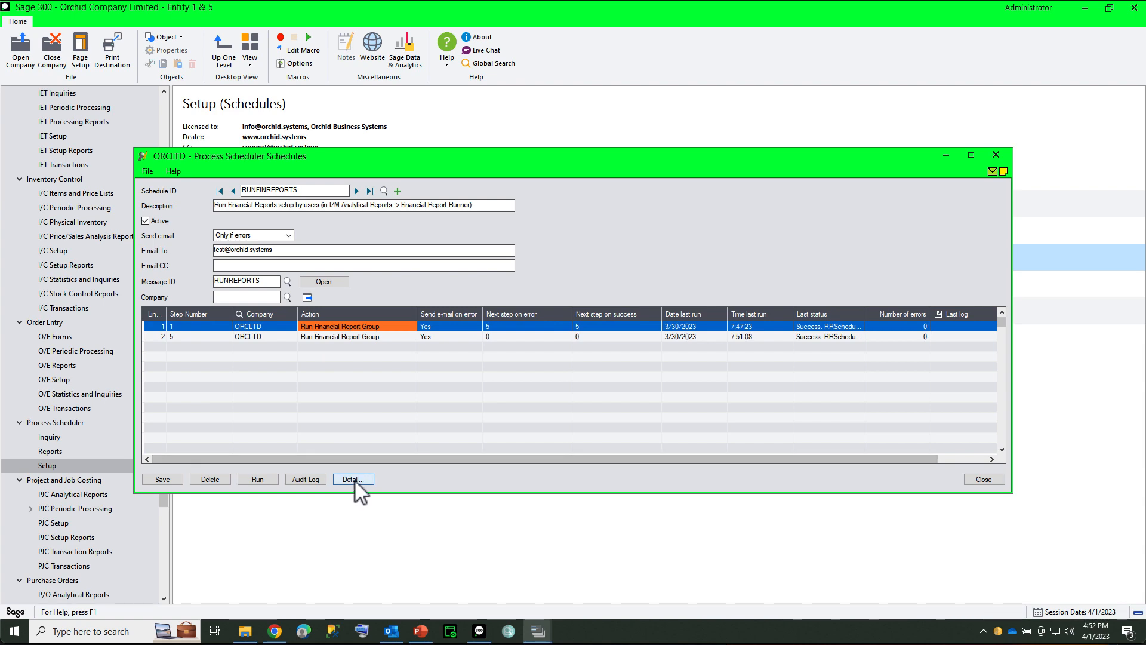
left_click(354, 480)
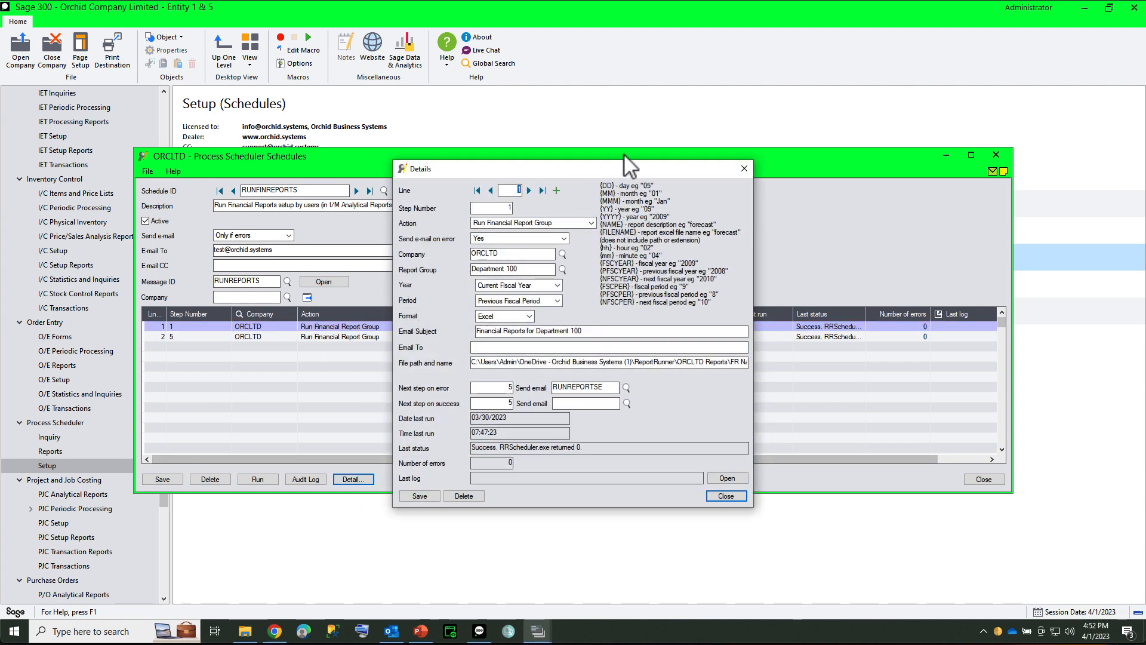
left_click(591, 223)
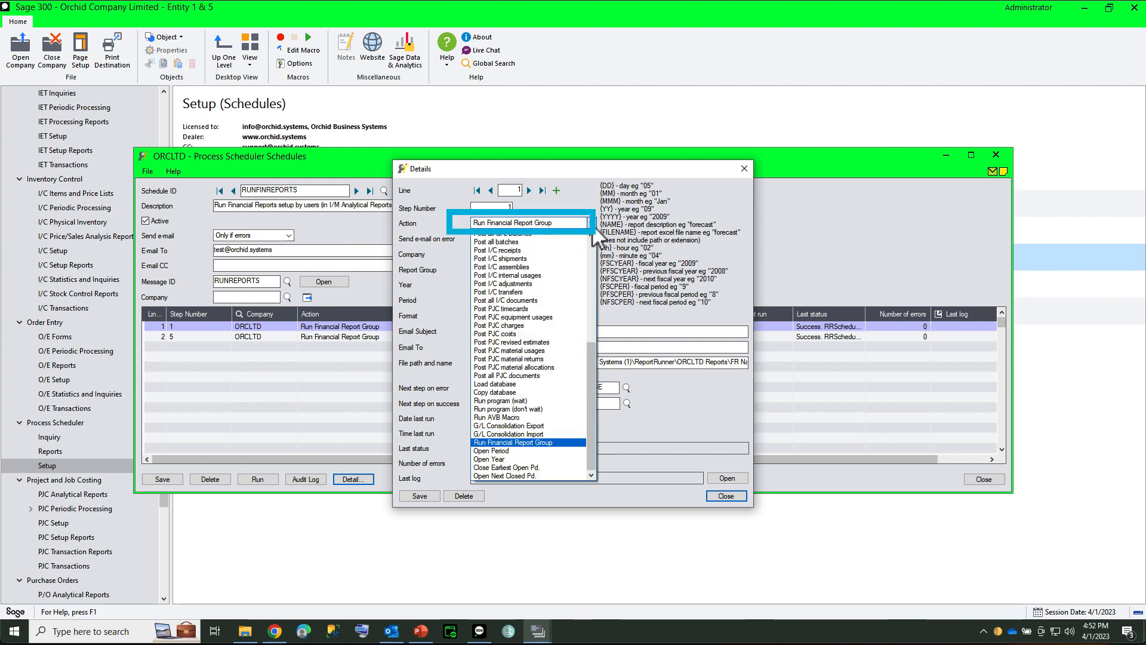
left_click(550, 443)
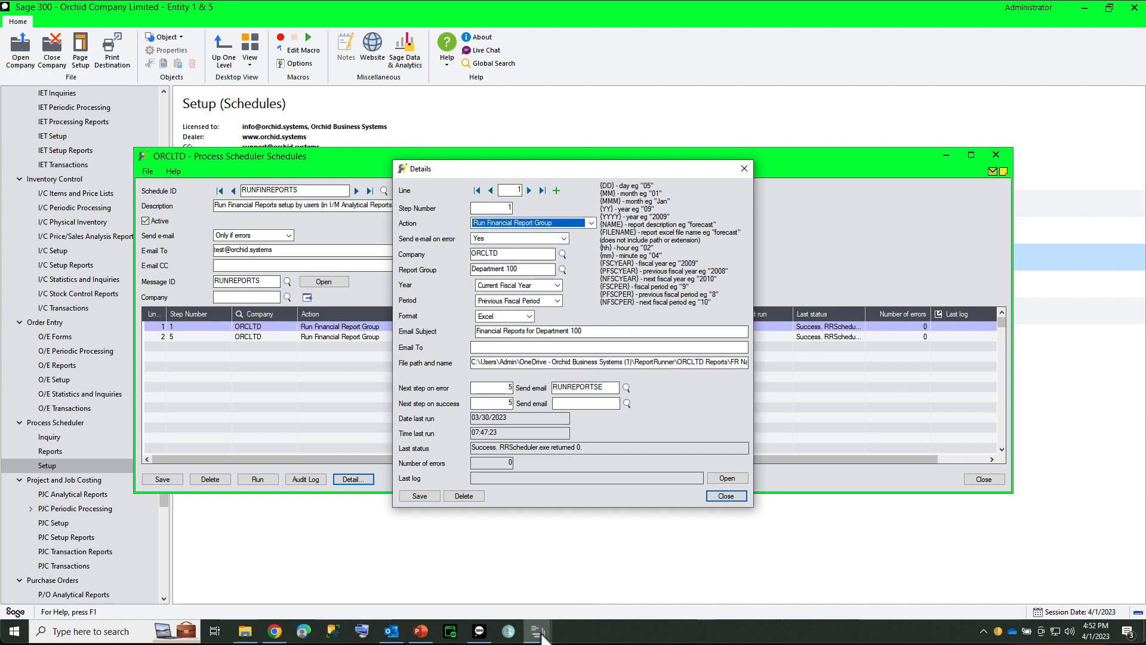
Step: Bring the I/M Financial Report Runner window forward and move it clear of the line details
mouse_move(538, 631)
left_click(484, 576)
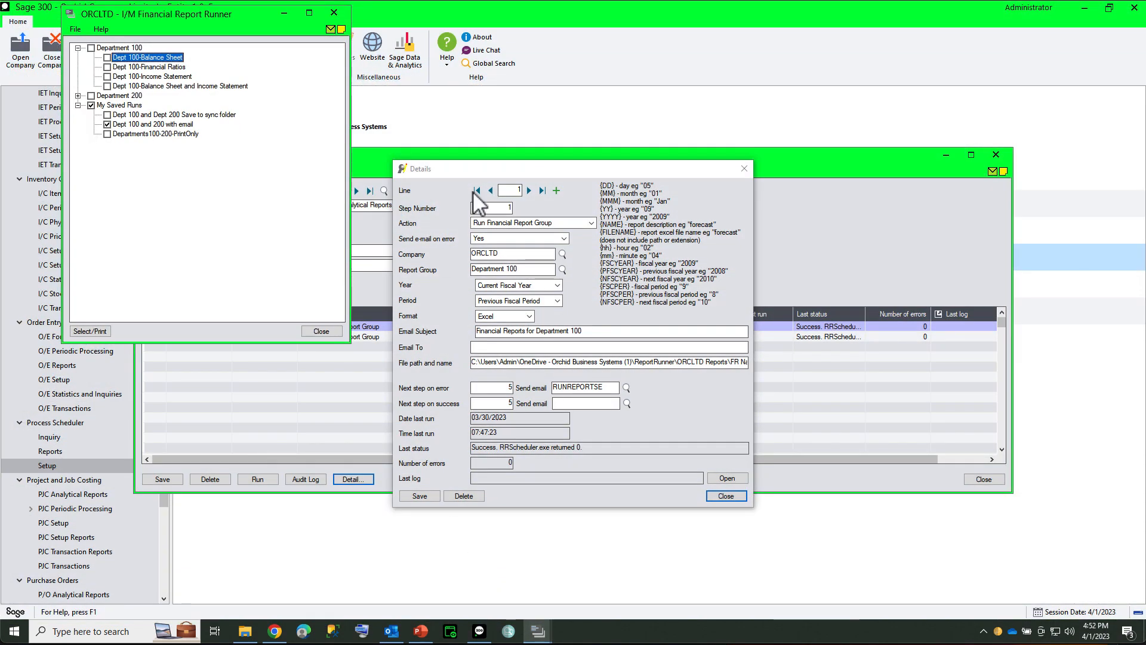
left_click_drag(261, 21, 201, 17)
Step: Check the line's company and look up the available report groups alongside the Financial Report Runner tree, keeping Department 100
left_click(518, 255)
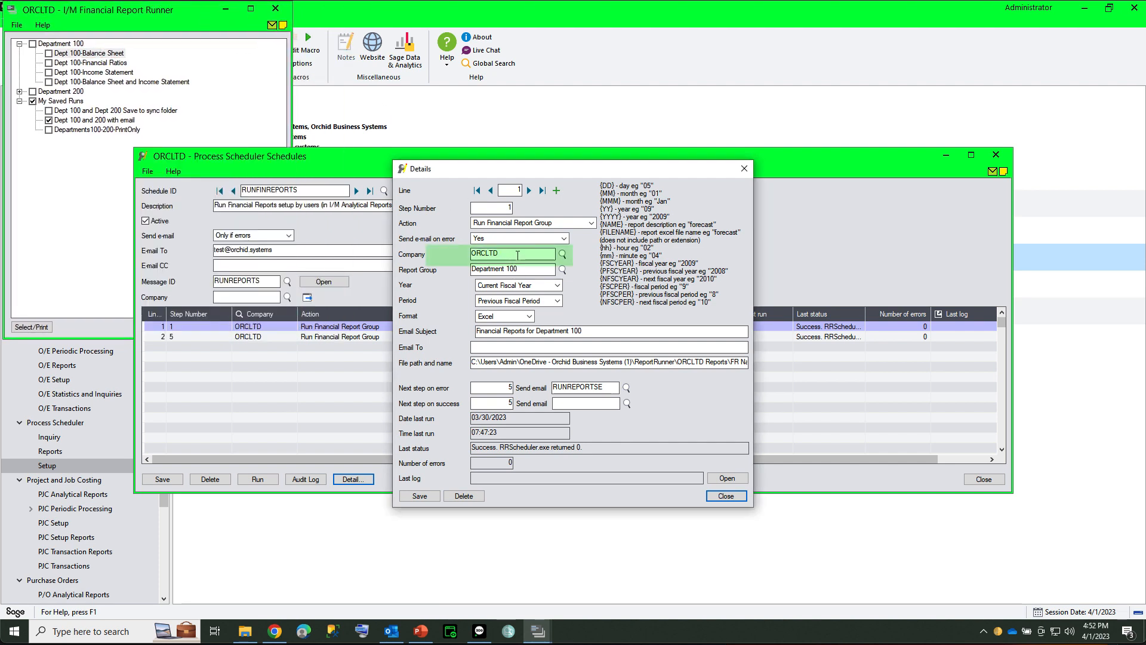
key("Tab")
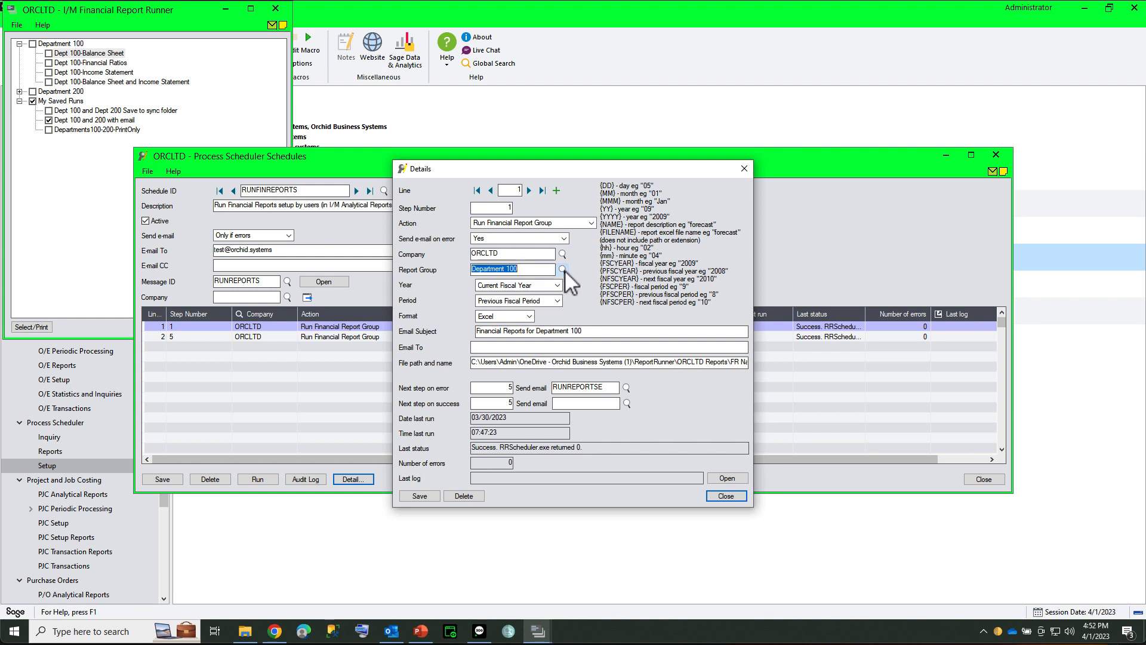
left_click(563, 270)
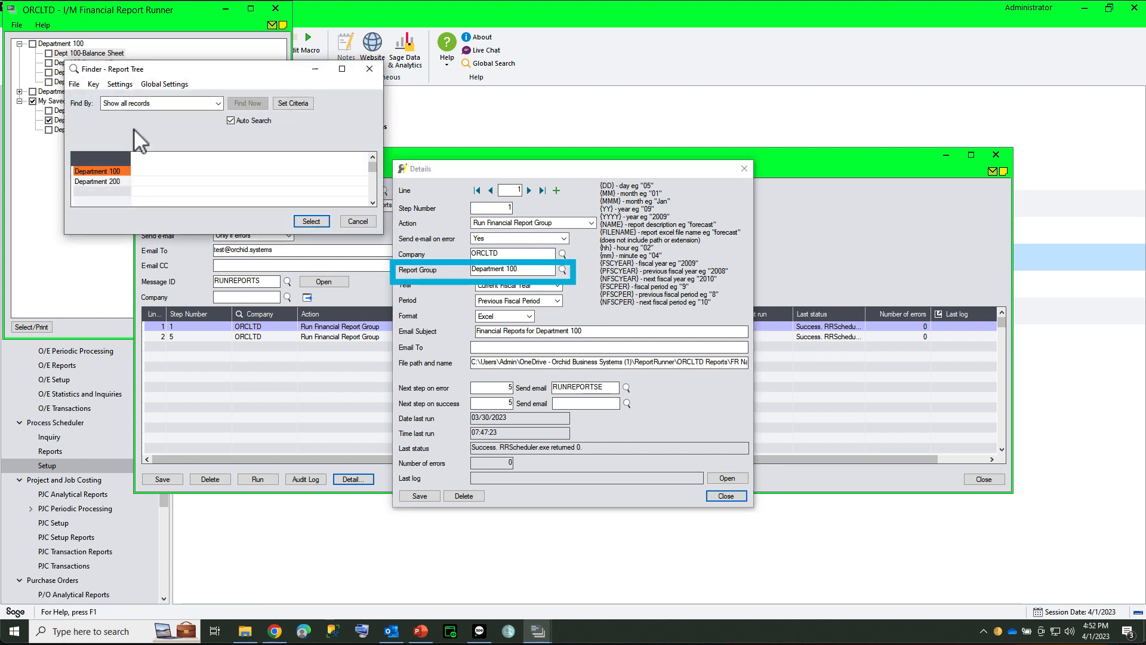
left_click_drag(175, 71, 299, 82)
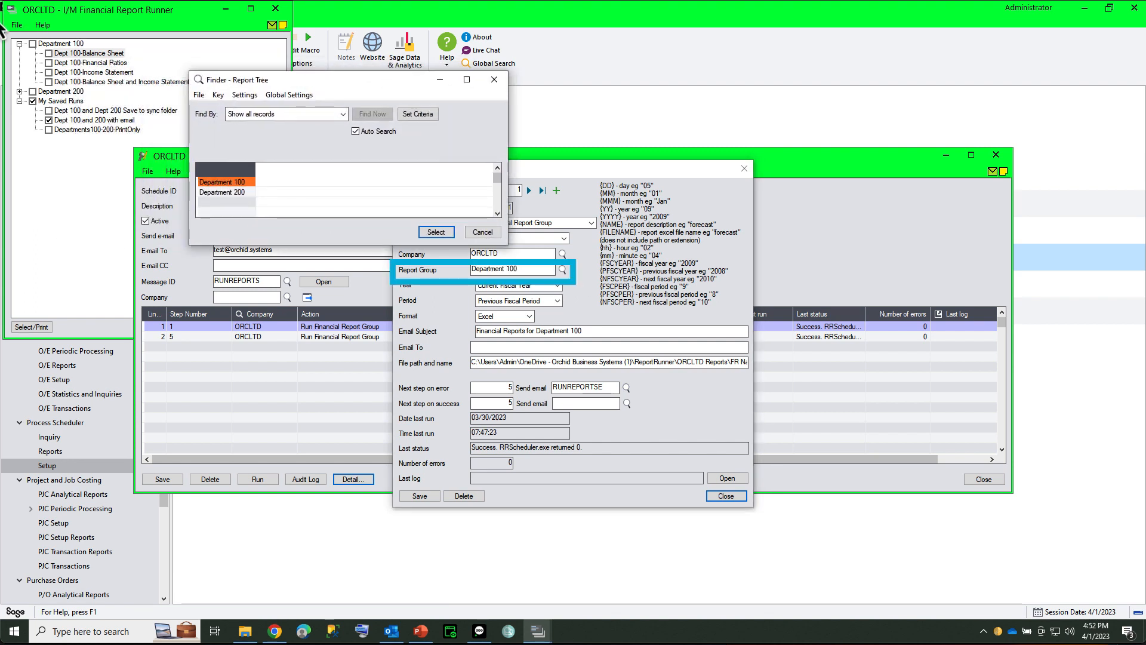
left_click(481, 233)
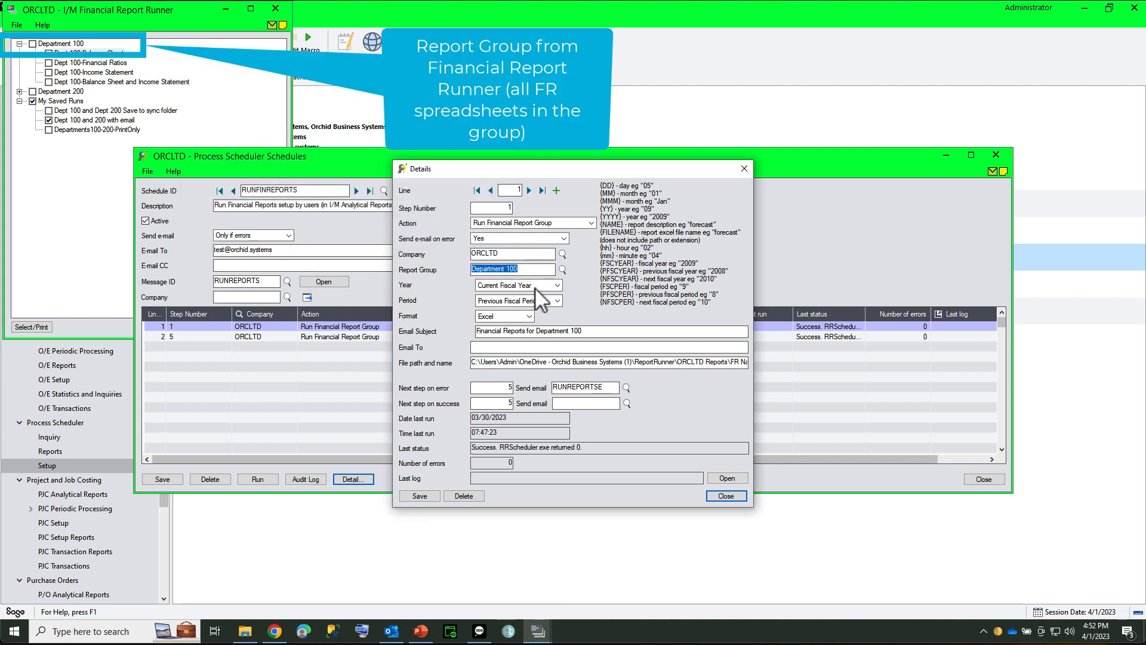
Step: Review the fiscal year and fiscal period choices, keeping Current Fiscal Year and Previous Fiscal Period
left_click(535, 288)
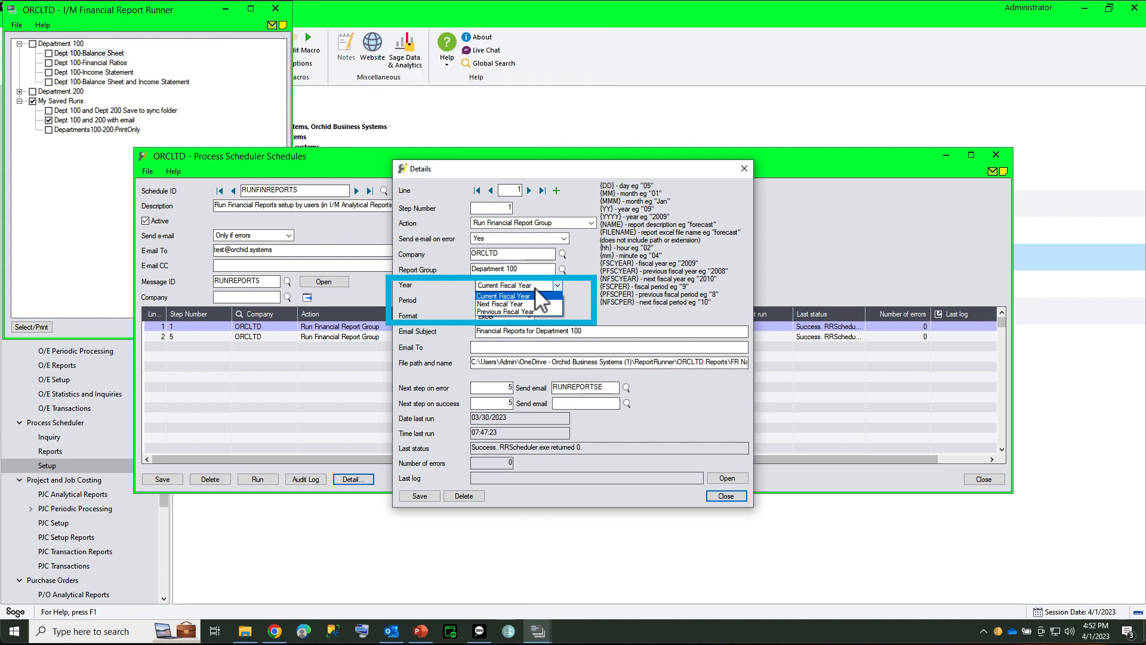
left_click(535, 288)
left_click(543, 303)
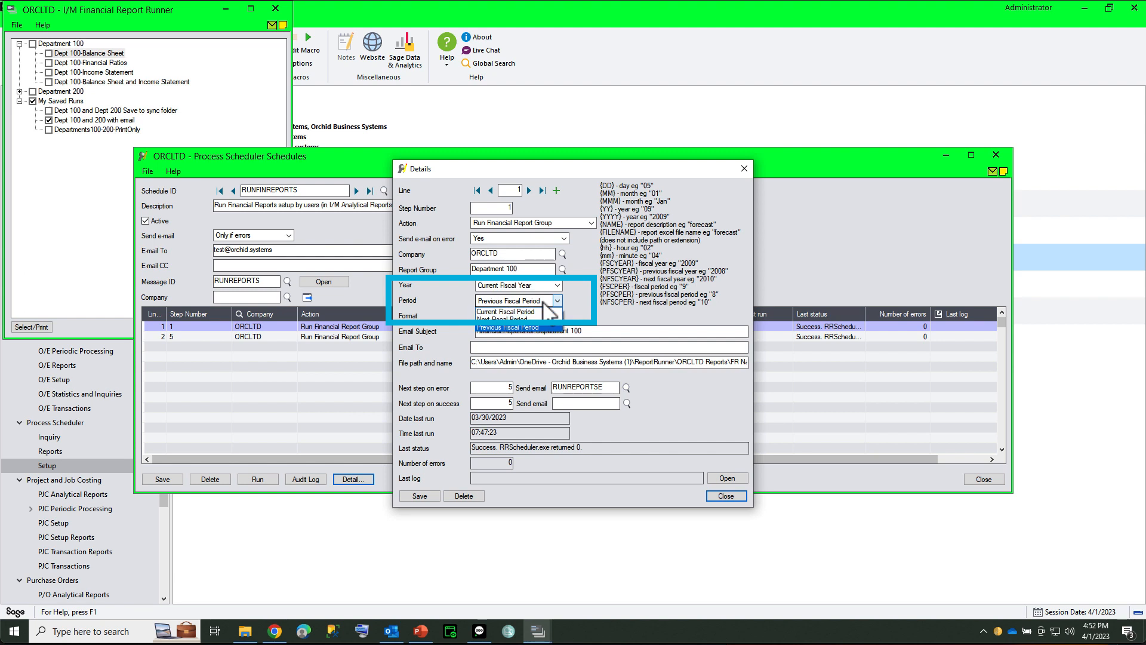
left_click(544, 304)
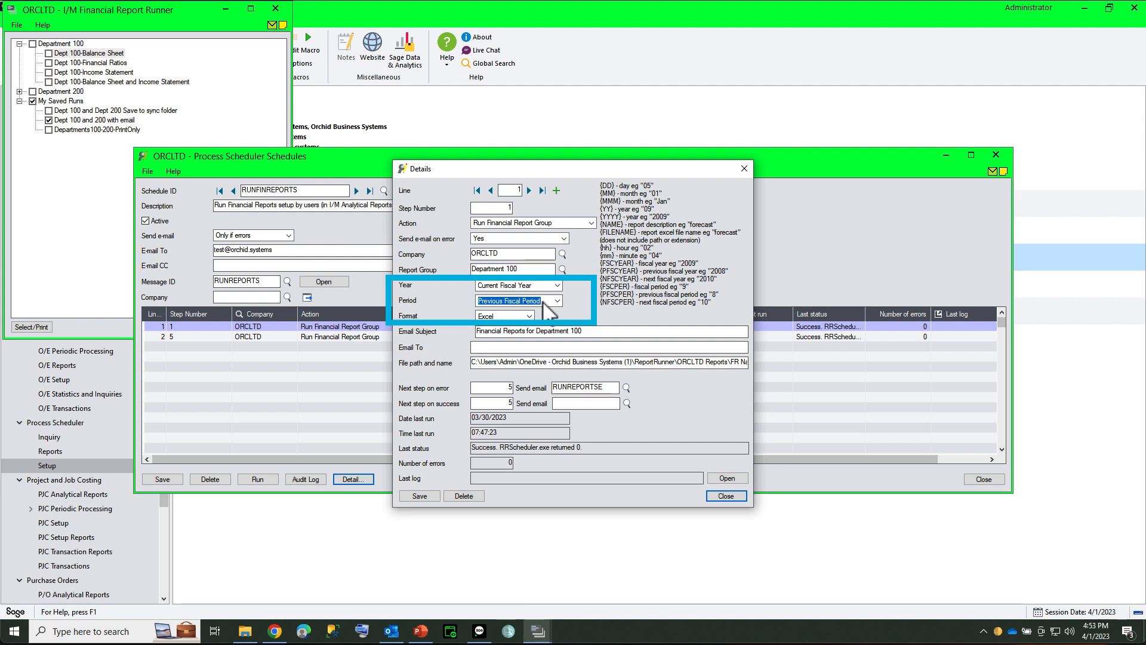
Step: Review the line's email subject, recipient and file path, highlighting the {NAME} variable in the output file name
key("Tab")
key("Tab")
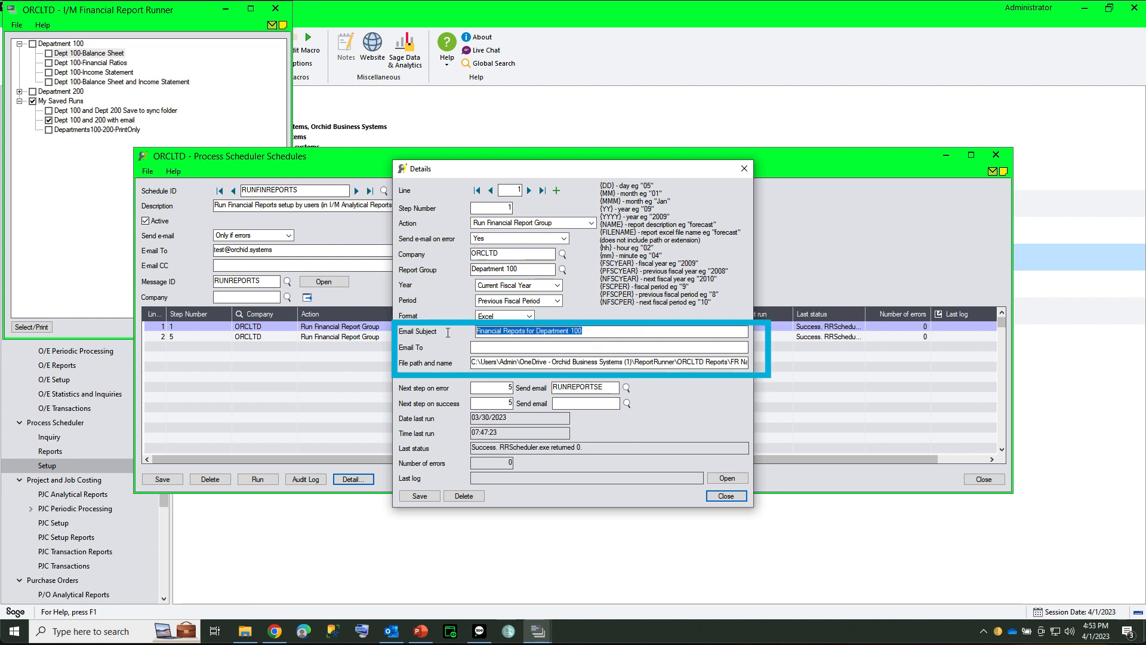
key("Tab")
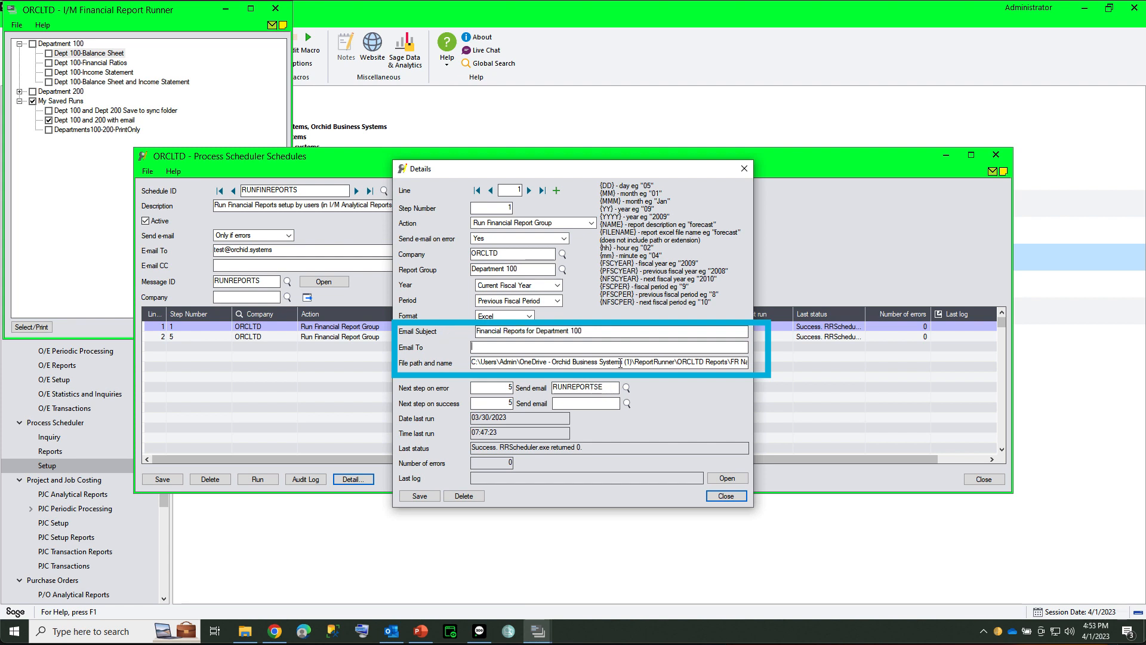
left_click_drag(632, 362, 775, 379)
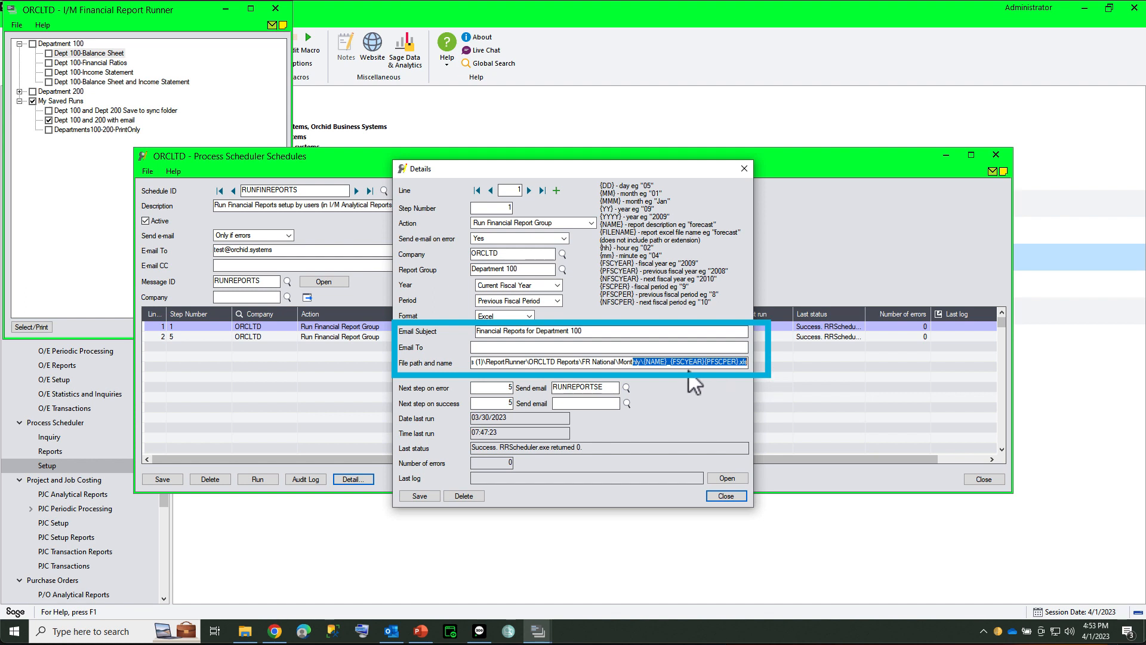
left_click(661, 365)
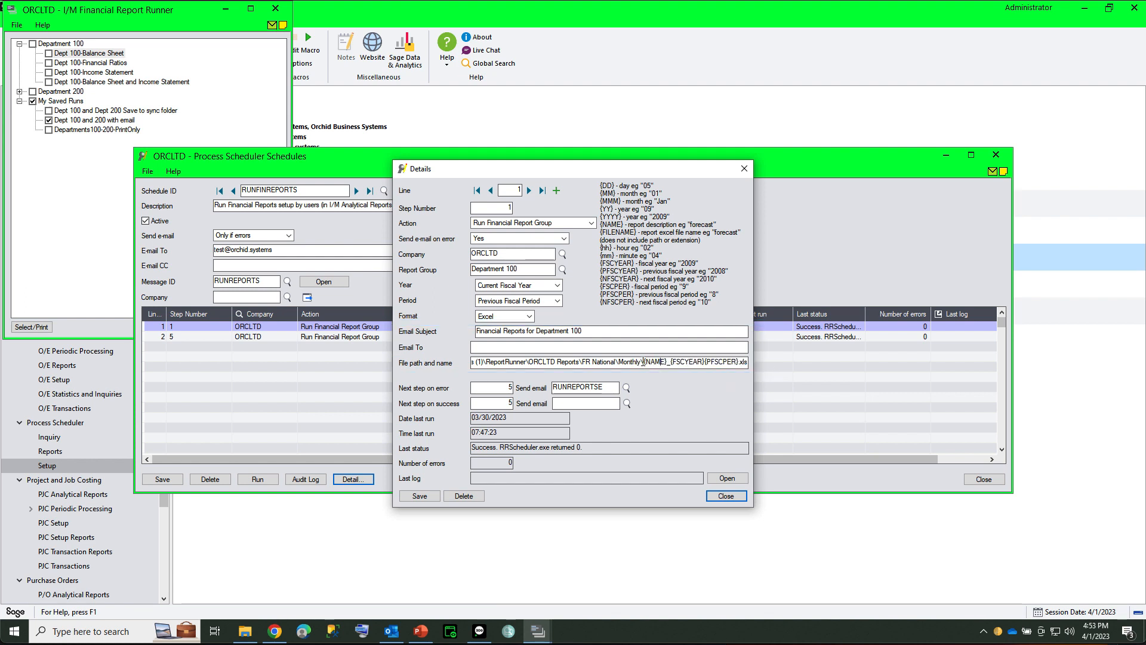
left_click_drag(642, 362, 668, 362)
Step: Display the details of the schedule's second line, for Department 200, and return to the schedule's line list
left_click(529, 191)
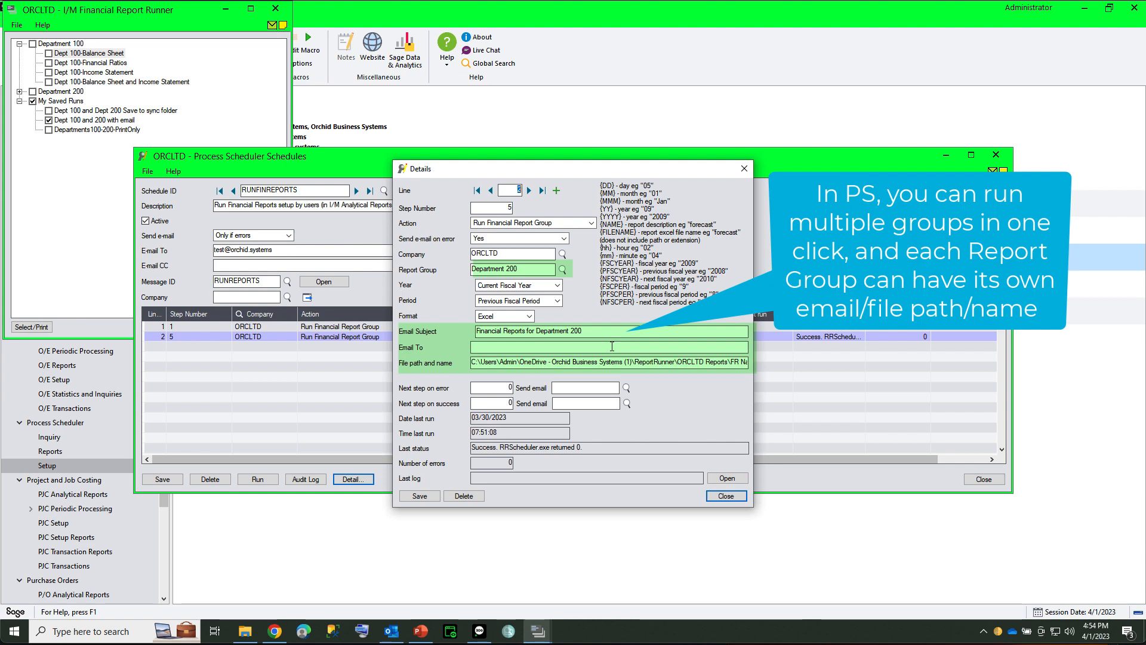
left_click(718, 498)
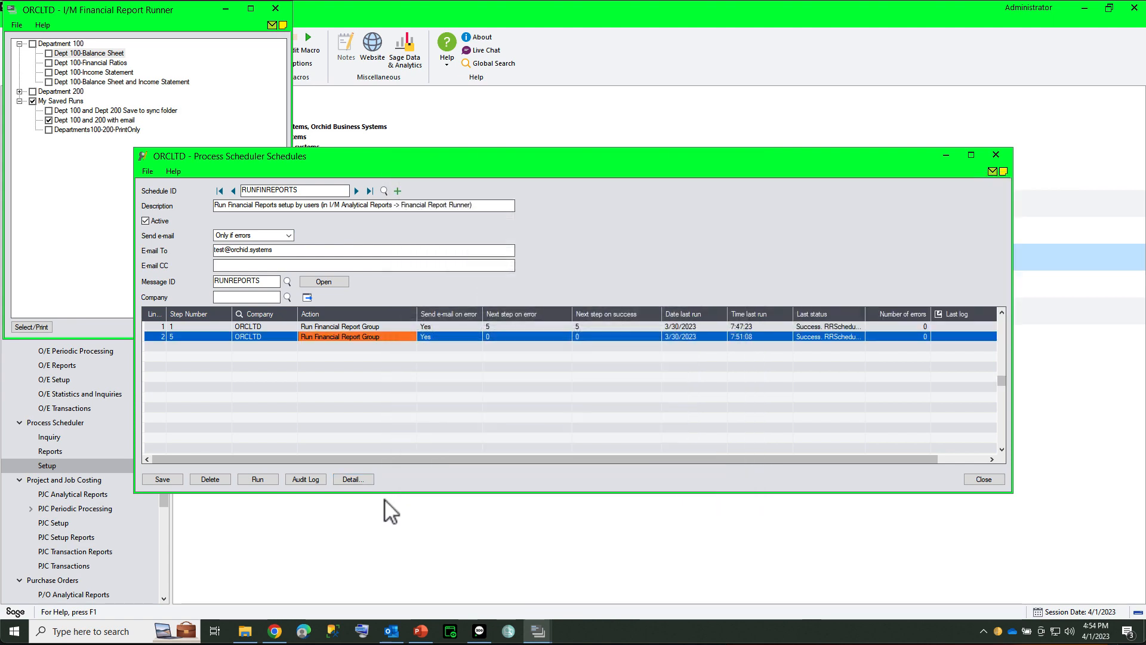